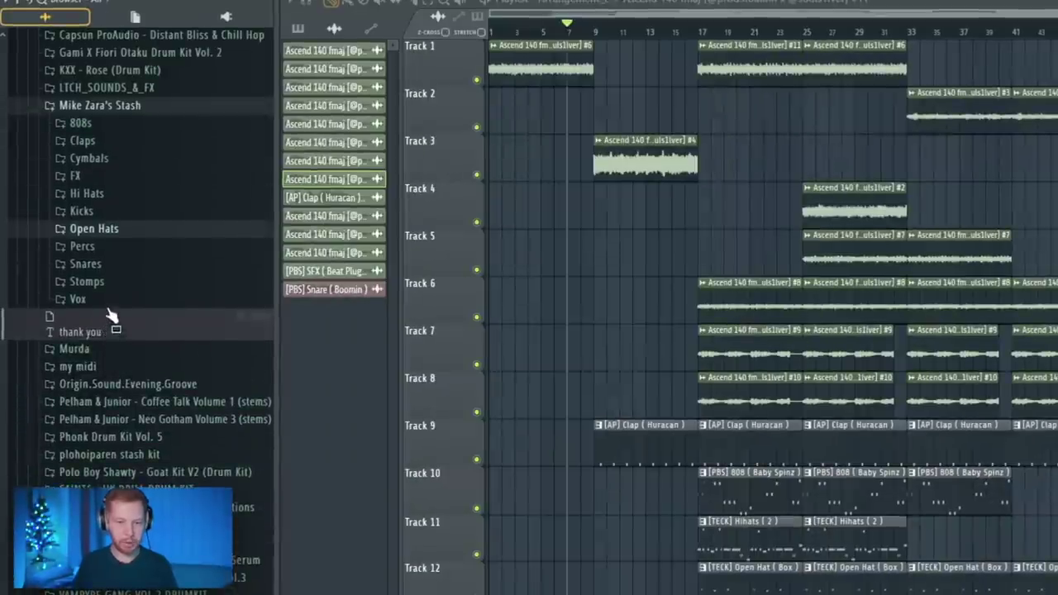
Place the MZ Stomp [Secret], MZ Stomp [Zara] and reversed MZ Stomp [Yard] samples from the Stomps folder in the playlist around bar 9.
{"action": "left_click", "coordinate": [87, 281]}
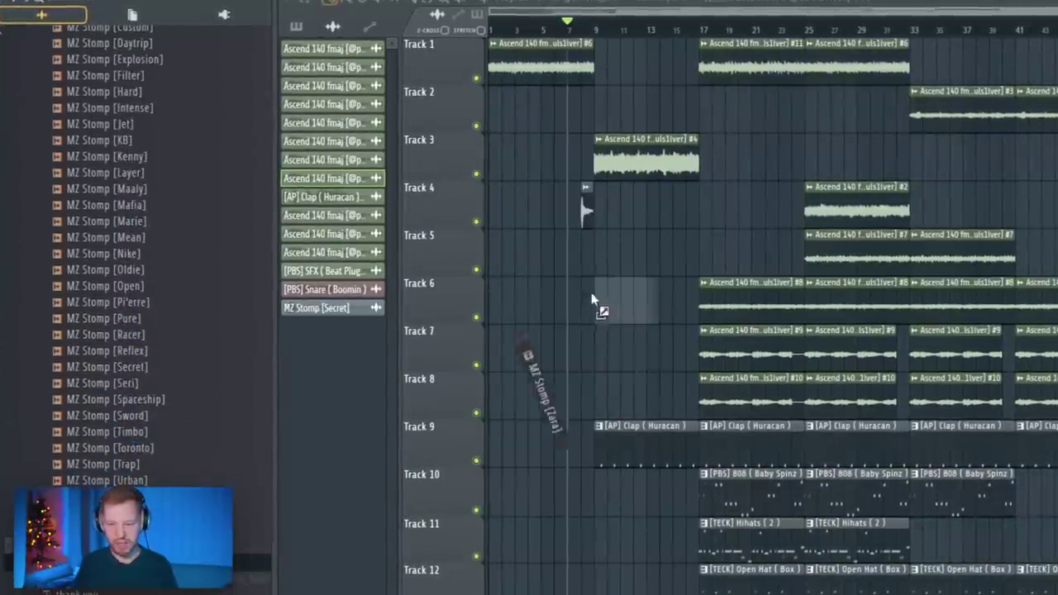
{"action": "left_click_drag", "start_coordinate": [591, 296], "coordinate": [592, 297]}
{"action": "scroll", "coordinate": [239, 493], "scroll_direction": "up", "scroll_amount": 4}
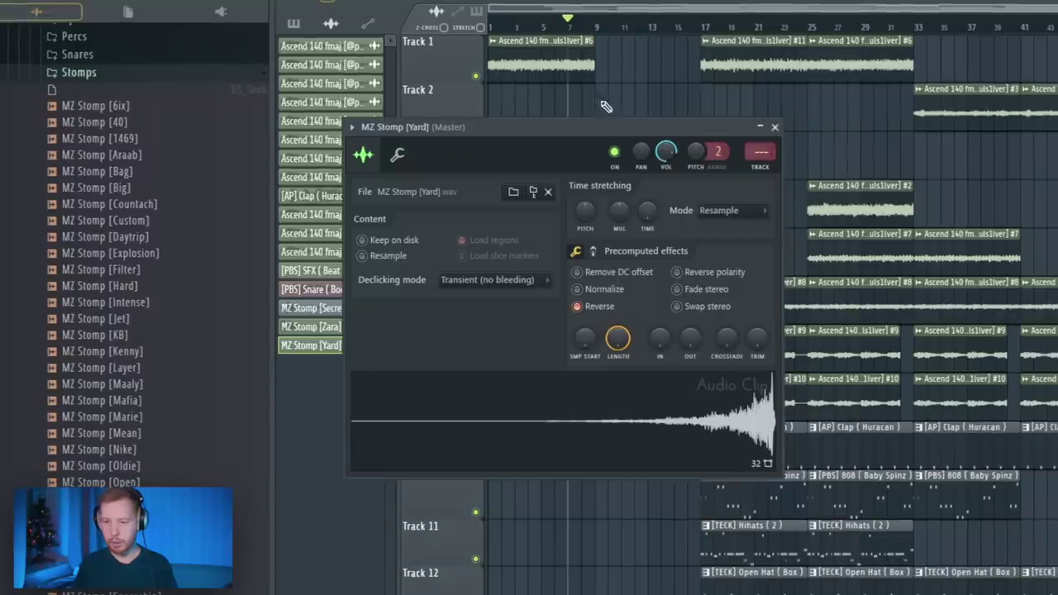
{"action": "key", "text": "Escape"}
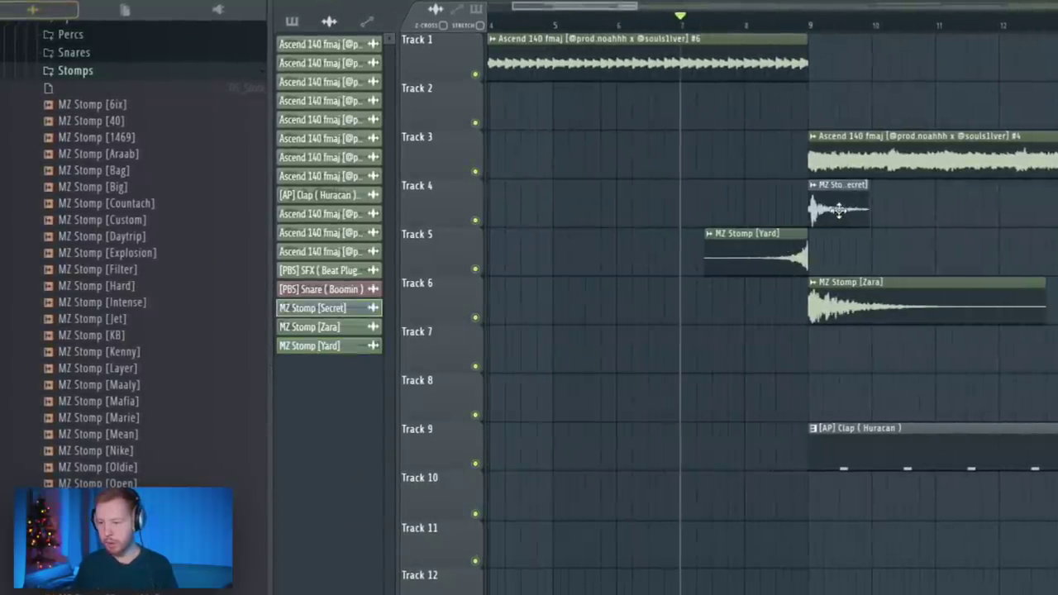
Start the MZ Stomp [Secret] clip slightly before bar 9, increase the MZ Stomp [Zara] fade-out, and play the transition.
{"action": "scroll", "coordinate": [814, 318], "scroll_direction": "up", "scroll_amount": 3}
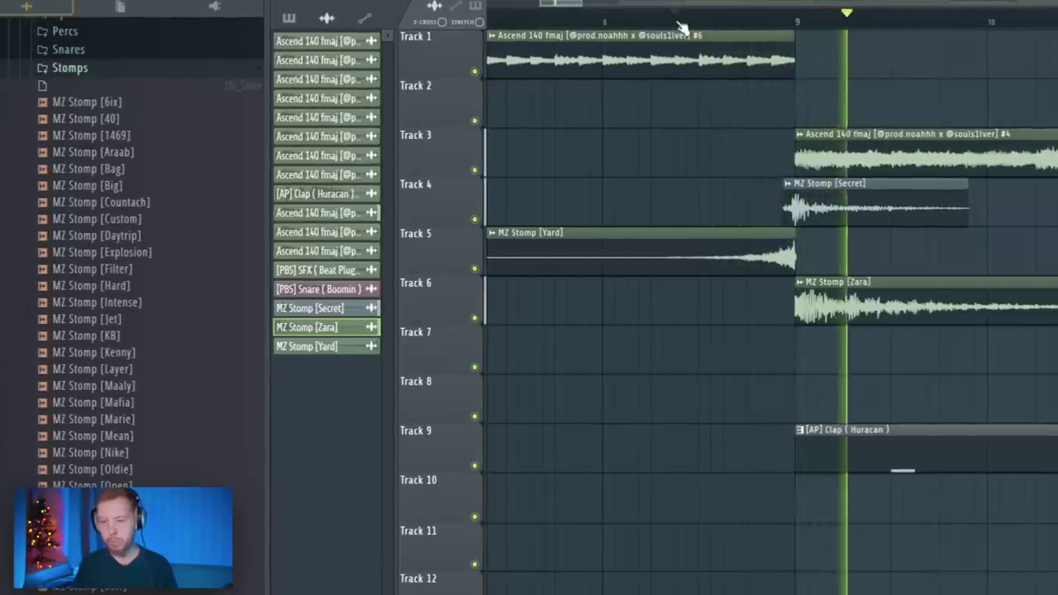
{"action": "double_click", "coordinate": [826, 302]}
{"action": "key", "text": "space"}
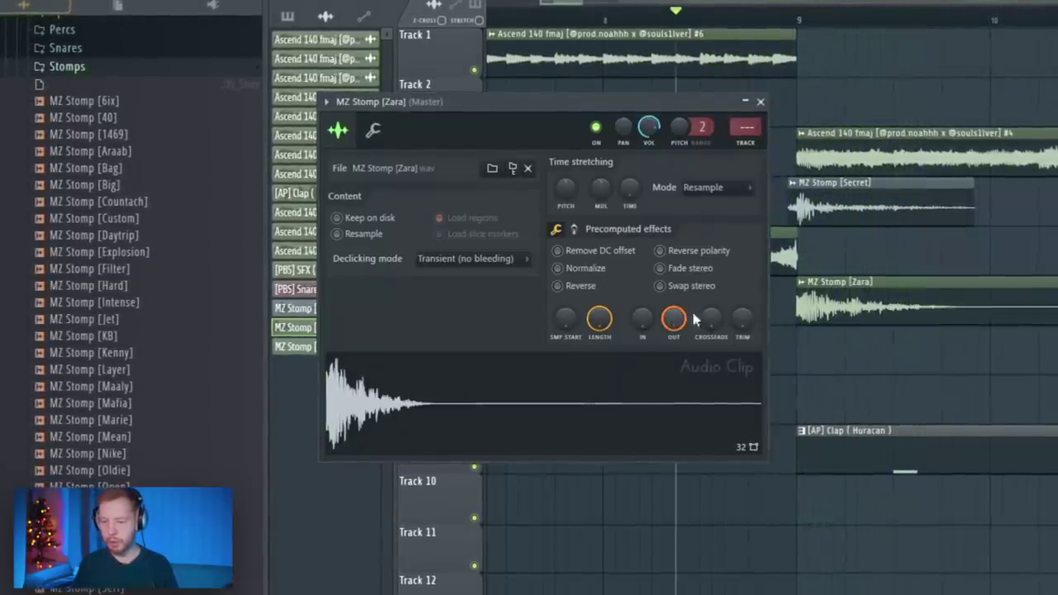
{"action": "key", "text": "Escape"}
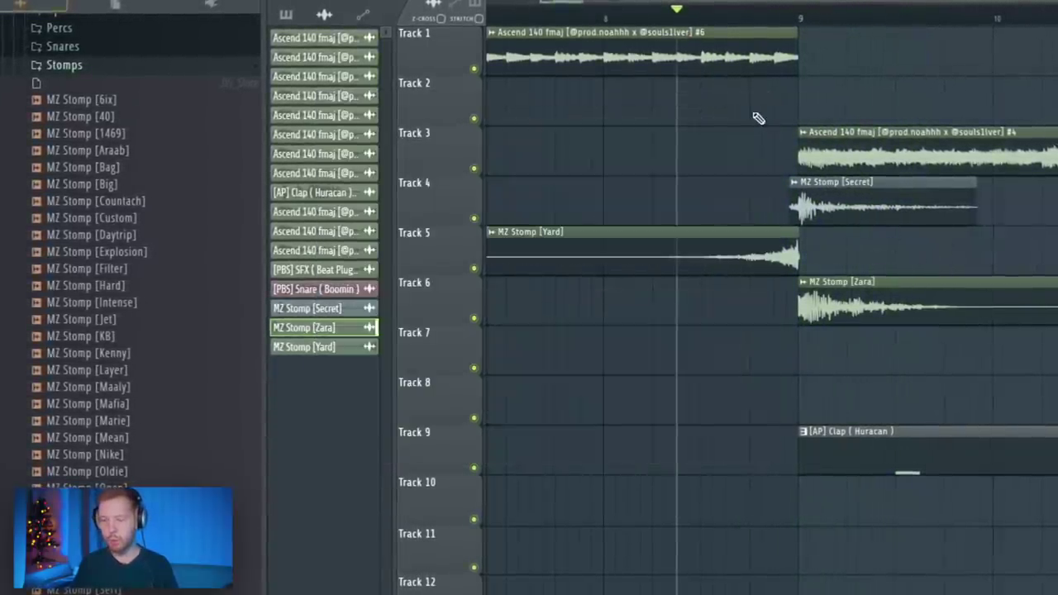
{"action": "key", "text": "space"}
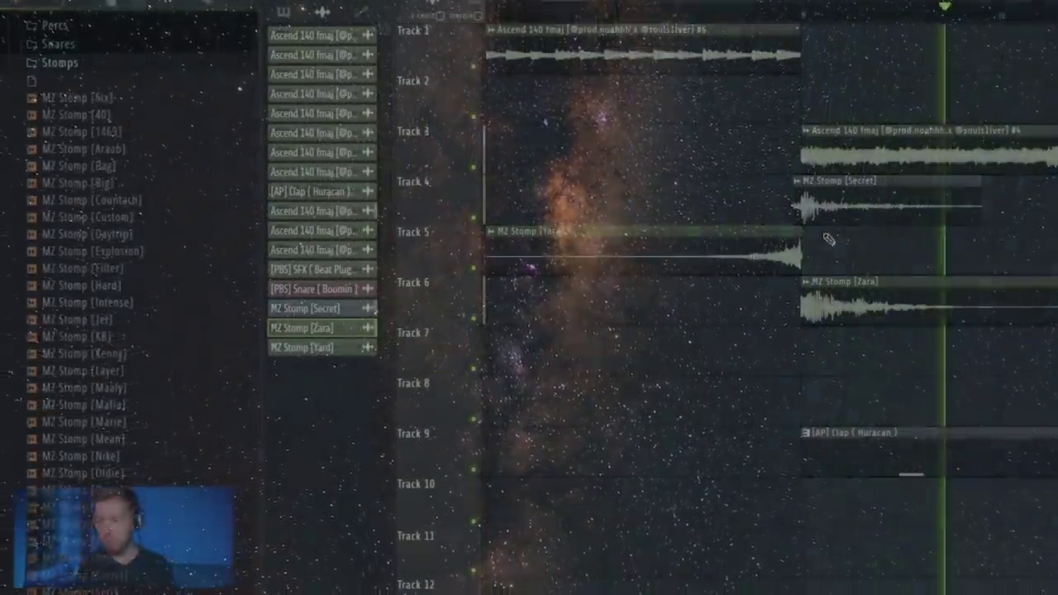
Find MZ Crash [Machine] in the Cymbals folder of the Mike Zara's Stash kit and place it in the playlist around bar 9.
{"action": "scroll", "coordinate": [106, 366], "scroll_direction": "up", "scroll_amount": 7}
{"action": "left_click", "coordinate": [81, 288]}
{"action": "key", "text": "space"}
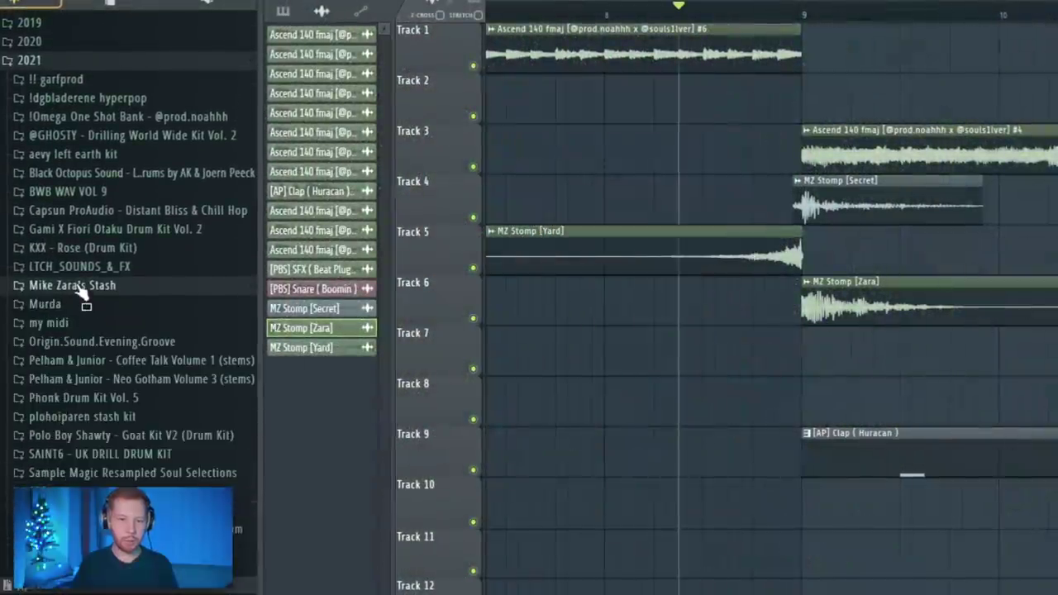
{"action": "left_click", "coordinate": [89, 99]}
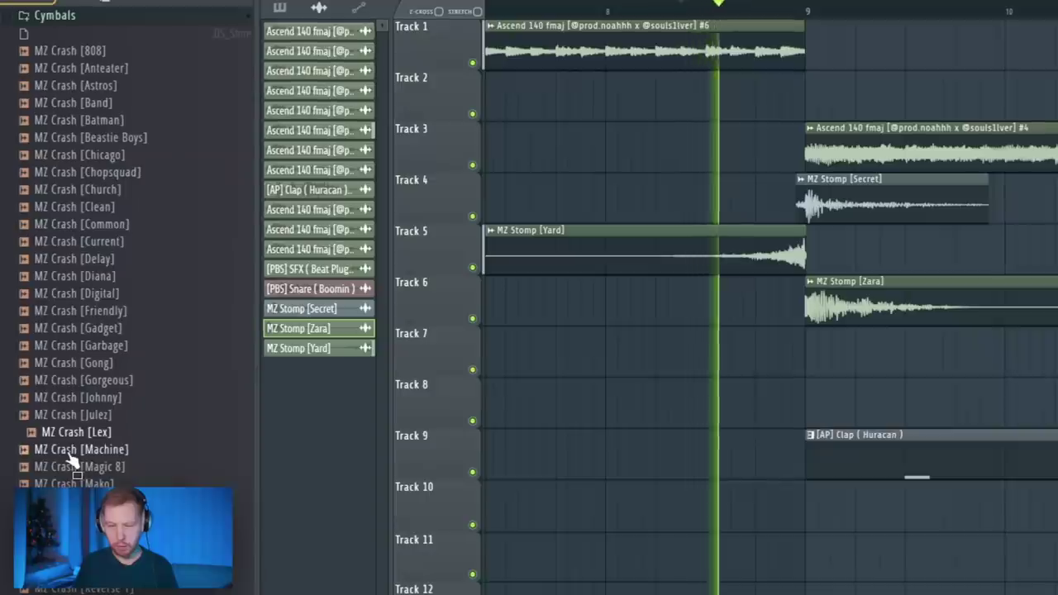
{"action": "left_click", "coordinate": [70, 451]}
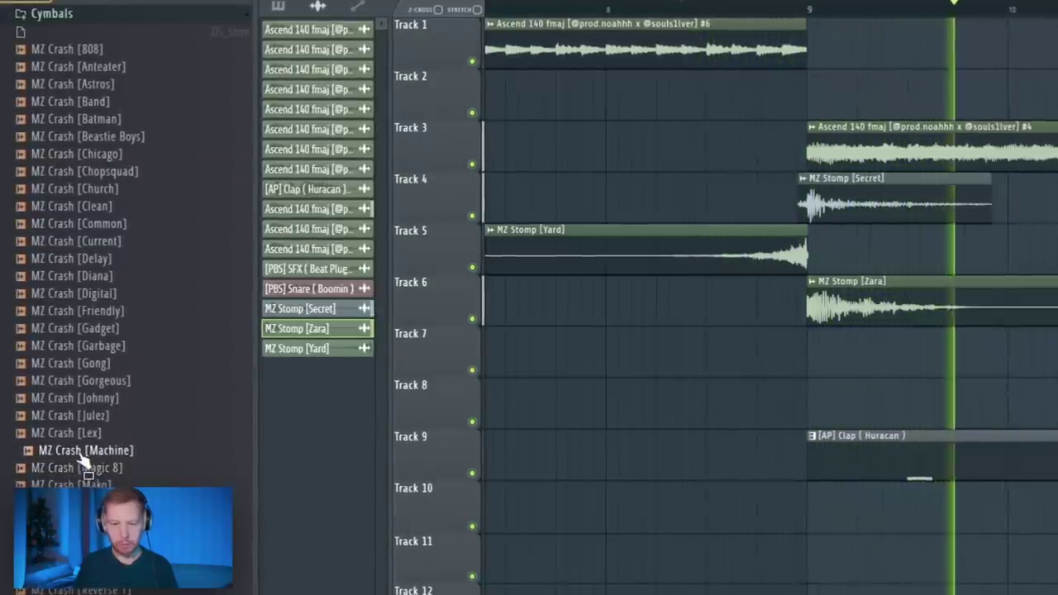
{"action": "left_click_drag", "start_coordinate": [74, 464], "coordinate": [834, 451]}
Load the FIN-MICRO effect into the third effect slot of the Master mixer track.
{"action": "key", "text": "F9"}
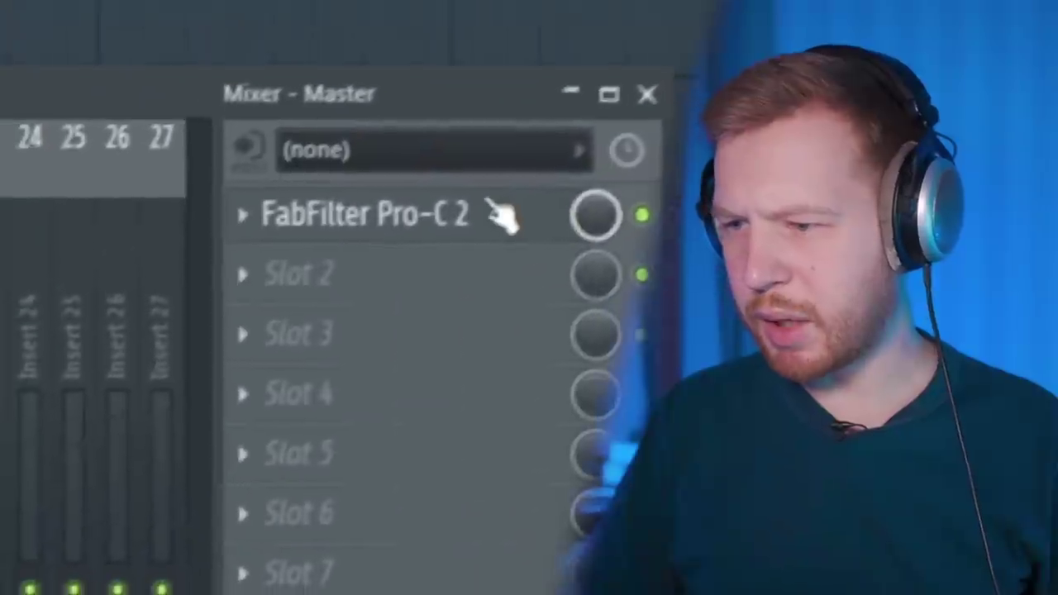
{"action": "left_click", "coordinate": [815, 188]}
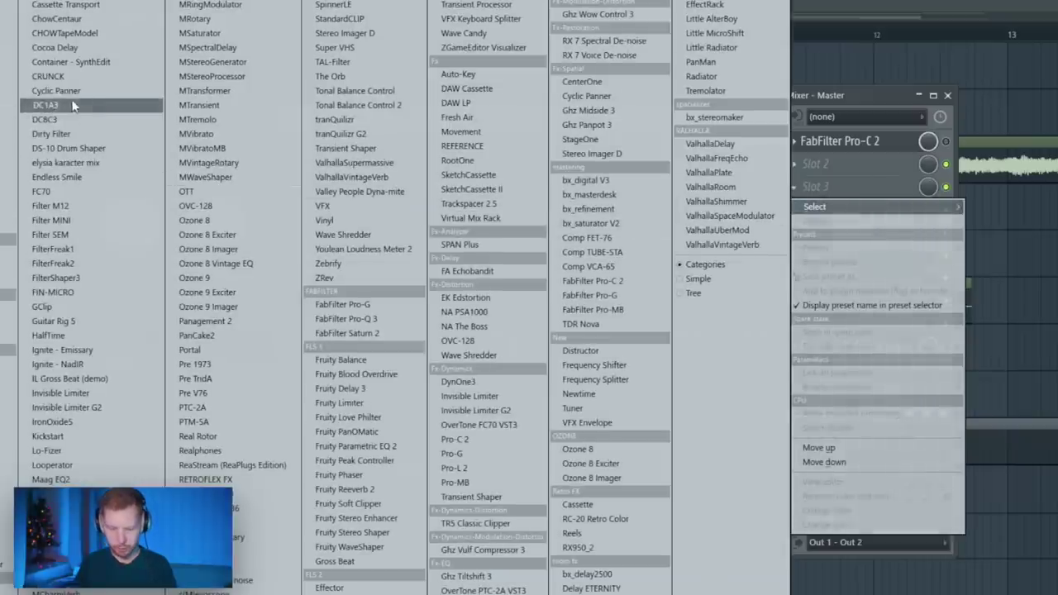
{"action": "left_click", "coordinate": [55, 305]}
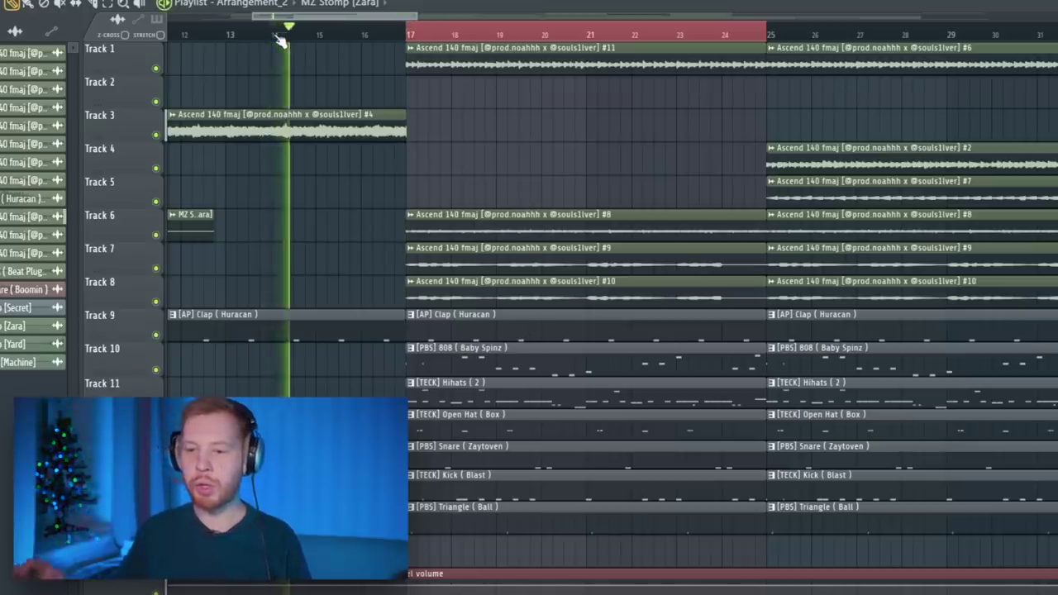
Play the section leading into bar 17 and replace the Kick (Blast) sample with pbs - hard [Kick].
{"action": "key", "text": "space"}
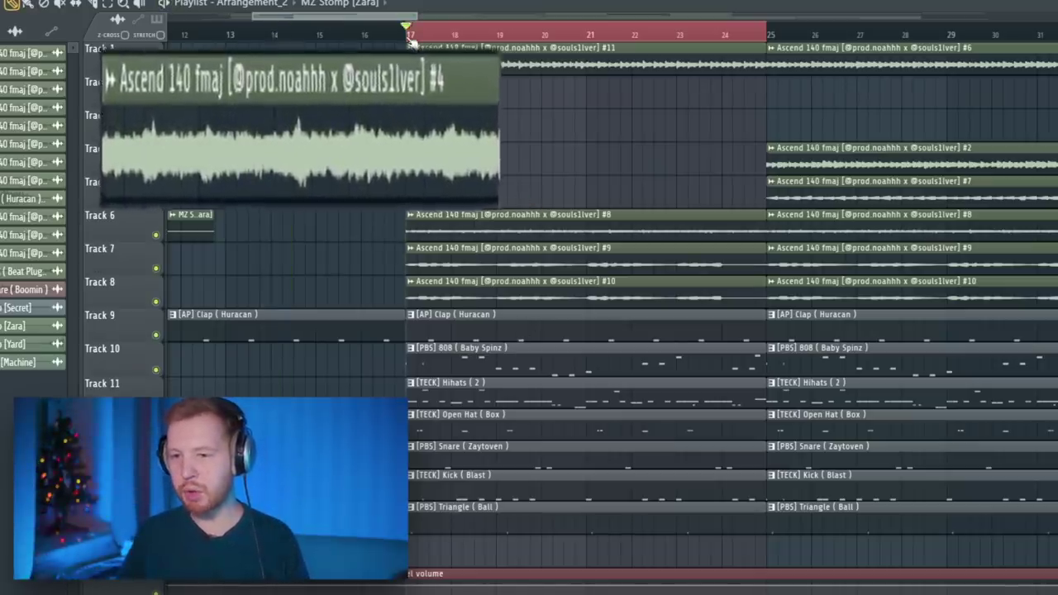
{"action": "key", "text": "space"}
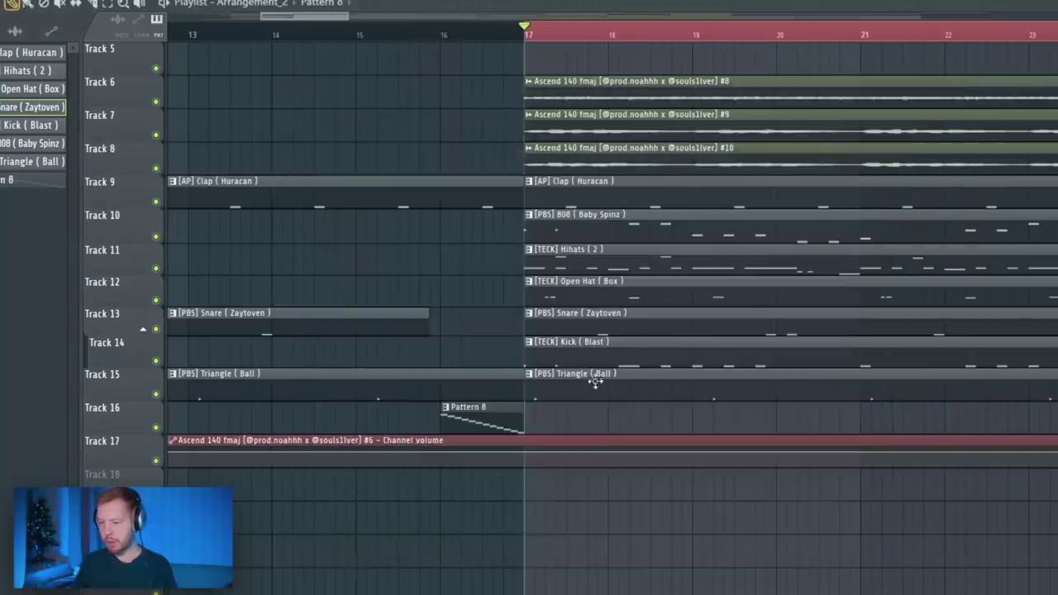
{"action": "key", "text": "F6"}
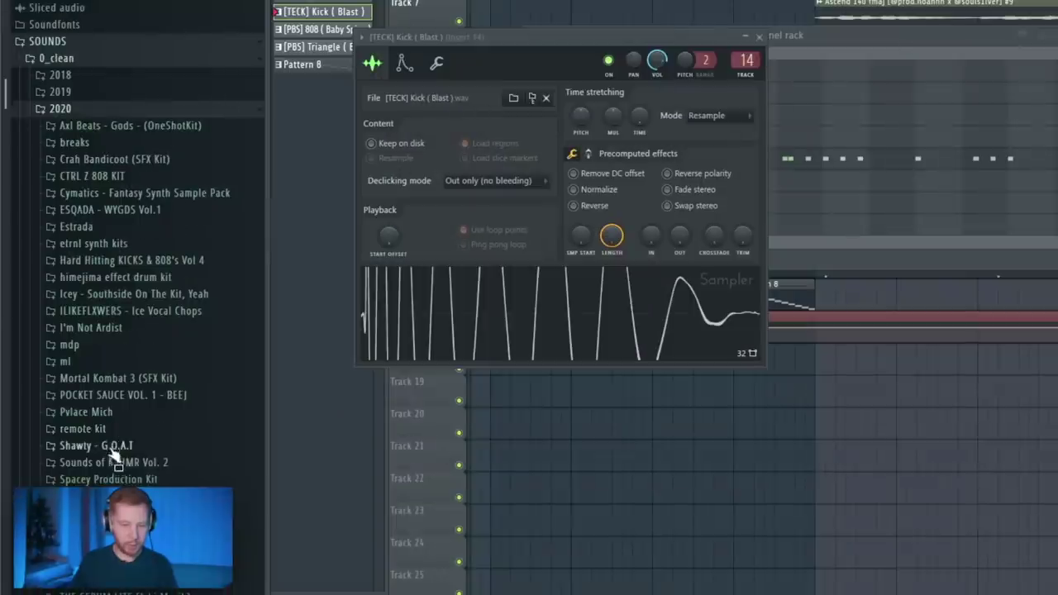
{"action": "left_click", "coordinate": [113, 447]}
{"action": "left_click", "coordinate": [81, 413]}
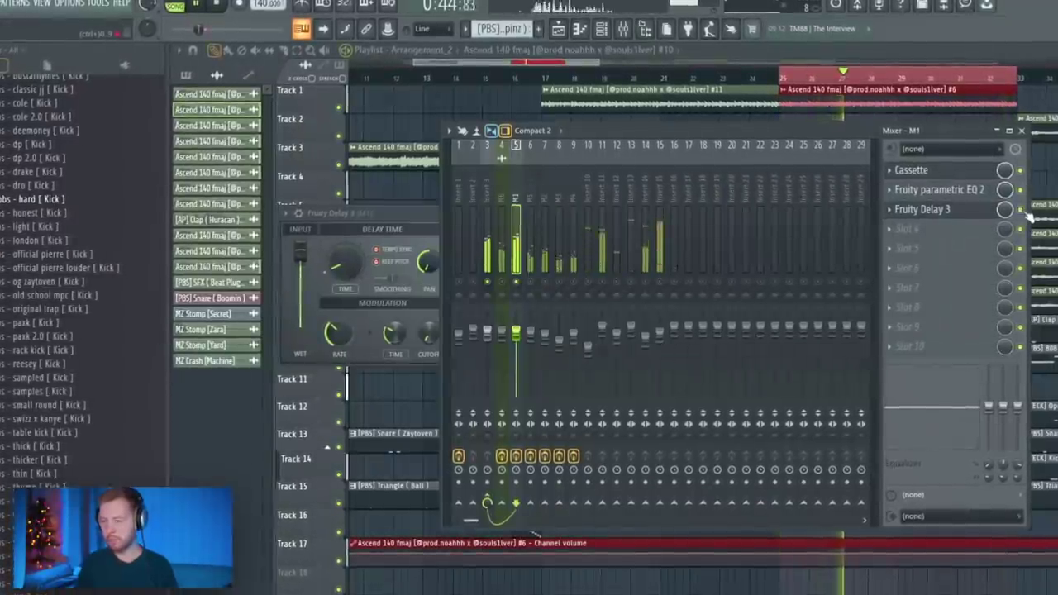
Bypass Fruity Delay 3 on mixer track M1 and check the track's Fruity parametric EQ 2 curve.
{"action": "left_click", "coordinate": [1009, 191]}
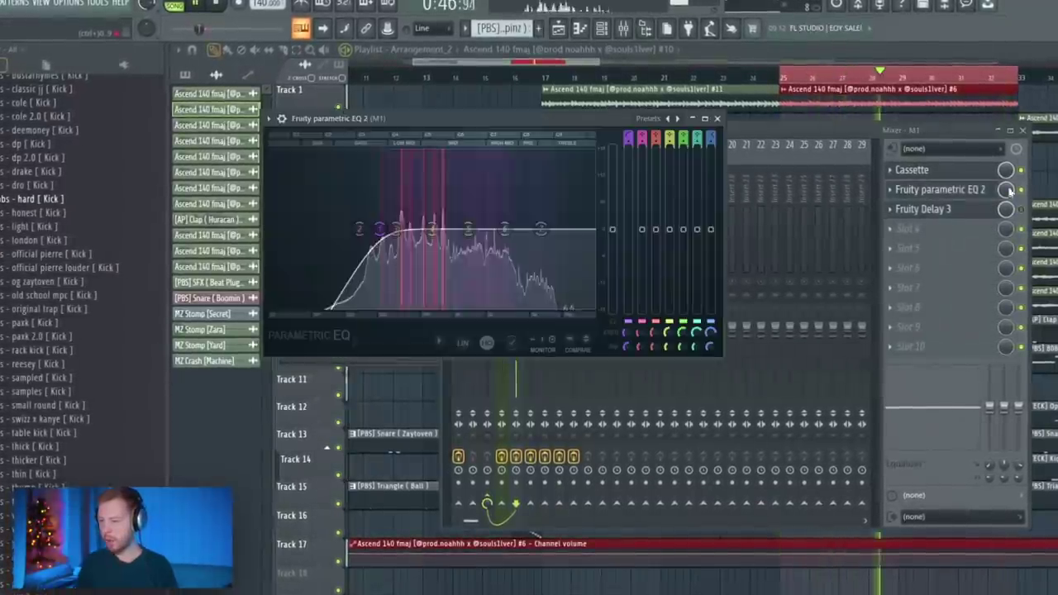
{"action": "left_click", "coordinate": [719, 116]}
{"action": "left_click", "coordinate": [810, 46]}
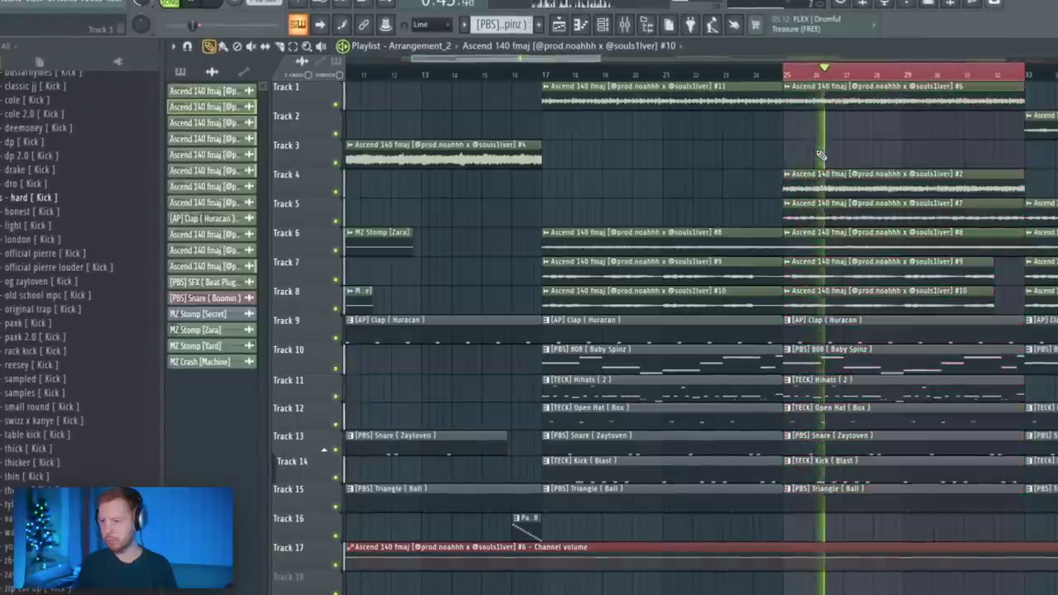
Play back the section from bar 25 to 33 and lower the volume of mixer track M3.
{"action": "scroll", "coordinate": [843, 147], "scroll_direction": "right", "scroll_amount": 3}
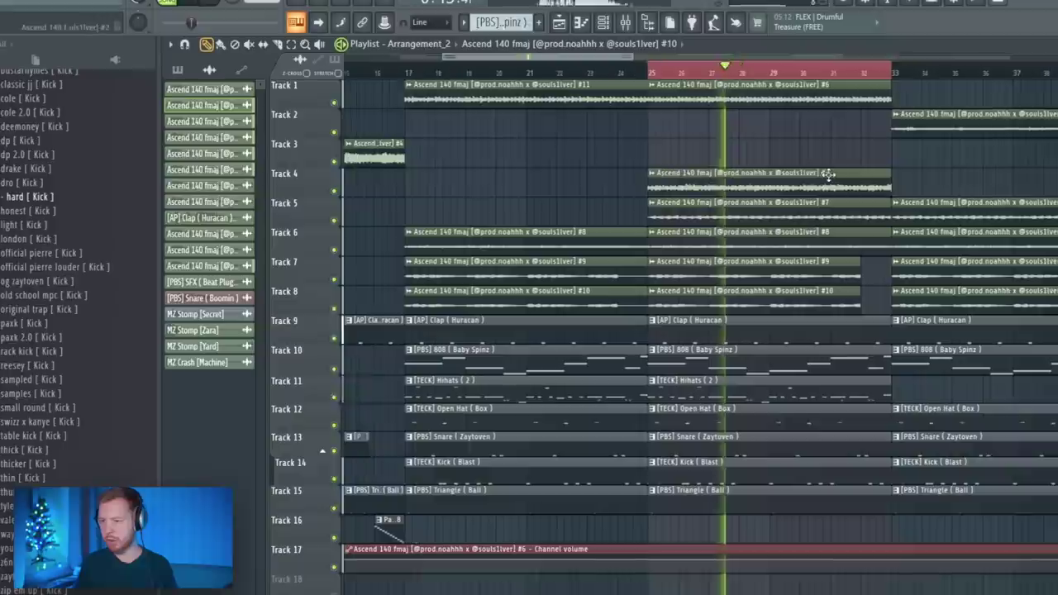
{"action": "key", "text": "space"}
{"action": "left_click", "coordinate": [627, 22]}
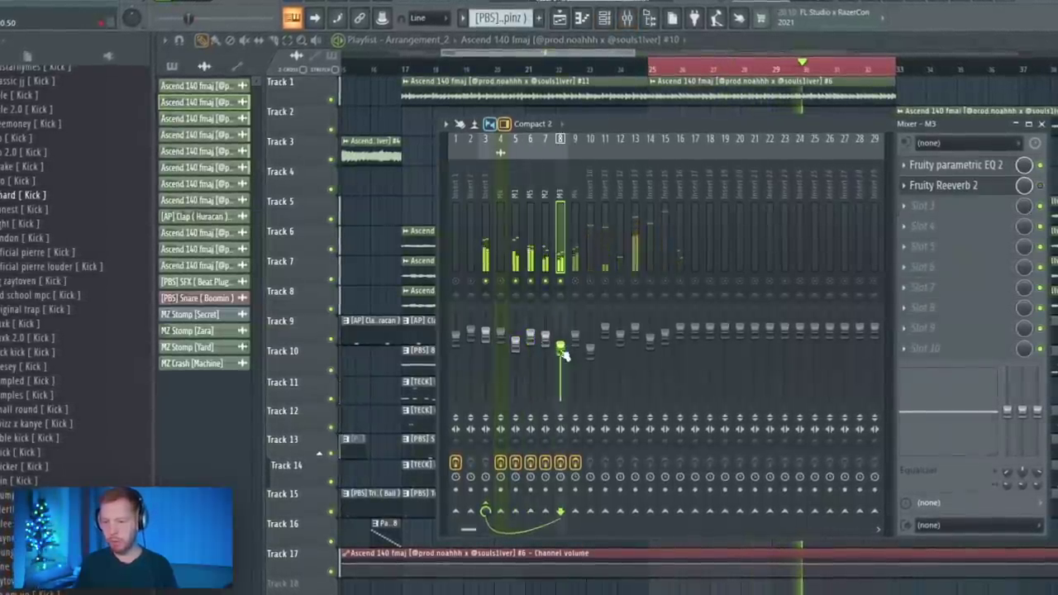
Layer a broken clap sample with the Clap (Huracan) channel on the same steps and route it to mixer track 10.
{"action": "key", "text": "F6"}
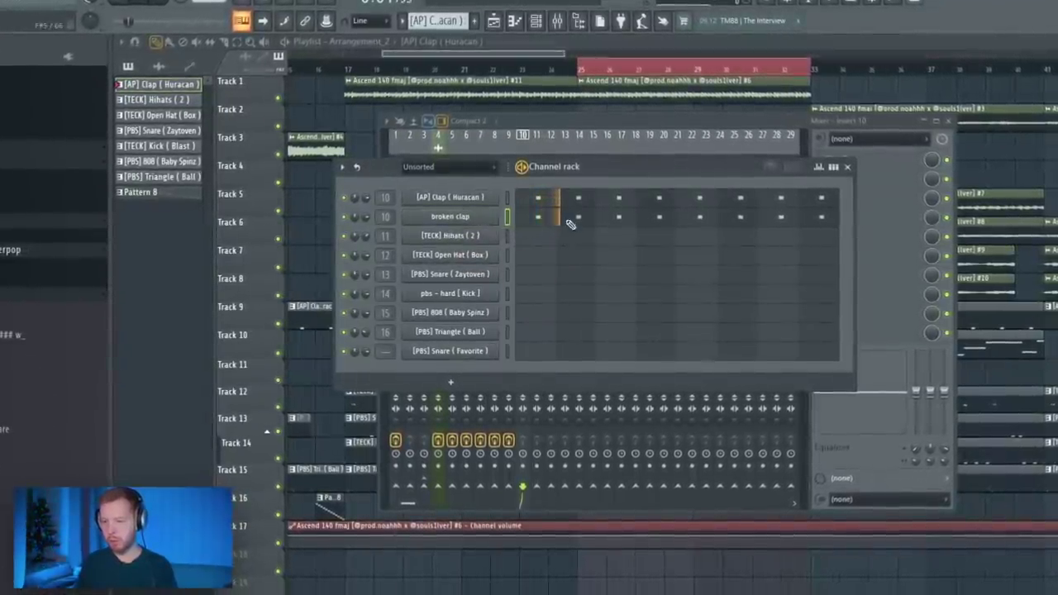
{"action": "key", "text": "F7"}
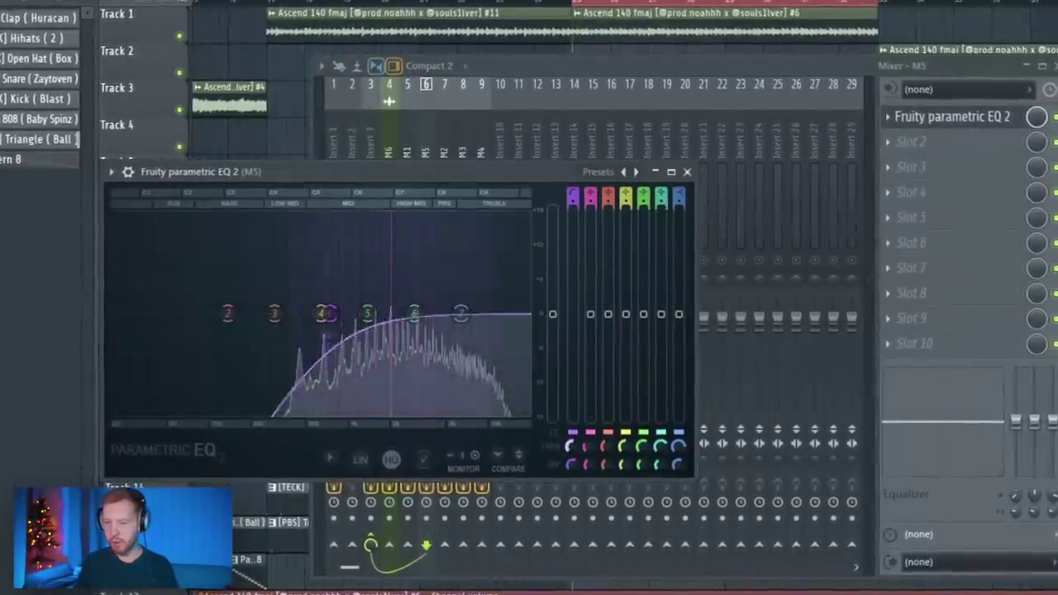
Lower the low-cut frequency of the equalizer on mixer track M5 and open Fruity parametric EQ 2 on track M2.
{"action": "left_click_drag", "start_coordinate": [570, 446], "coordinate": [571, 452]}
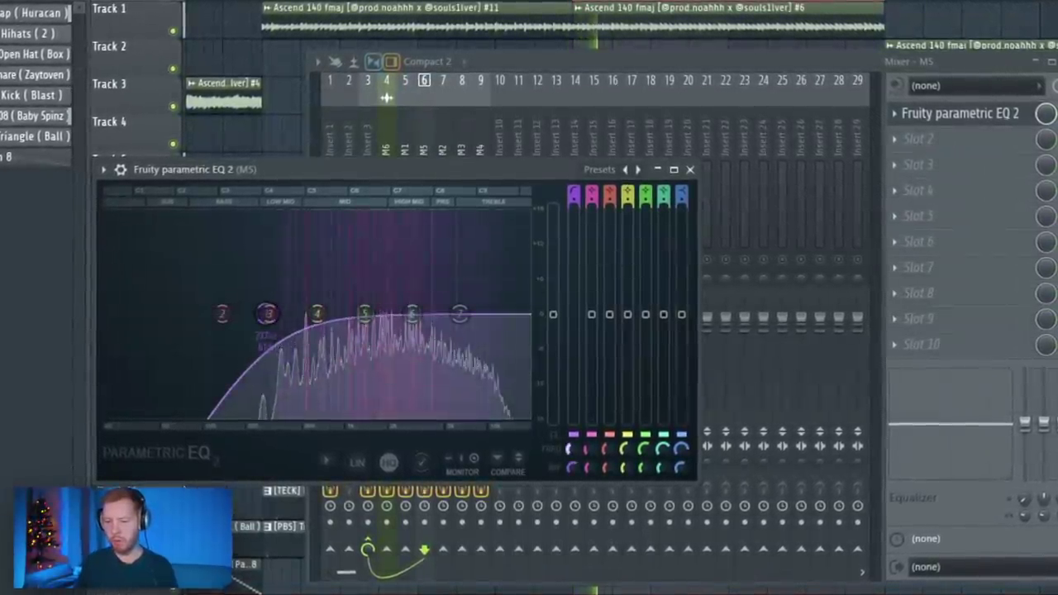
{"action": "left_click", "coordinate": [429, 112]}
{"action": "left_click", "coordinate": [443, 132]}
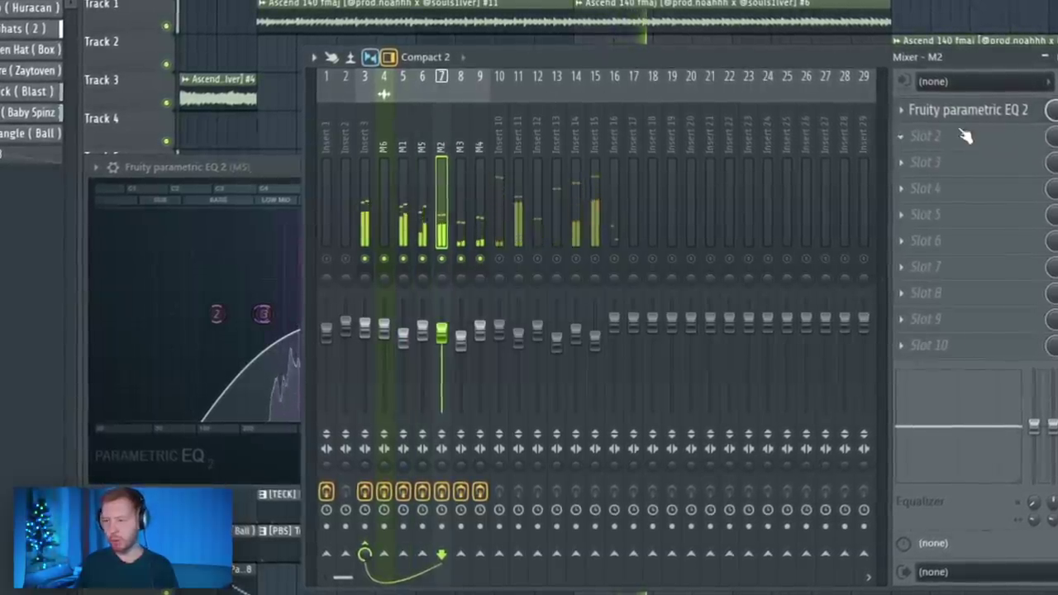
{"action": "left_click", "coordinate": [933, 111]}
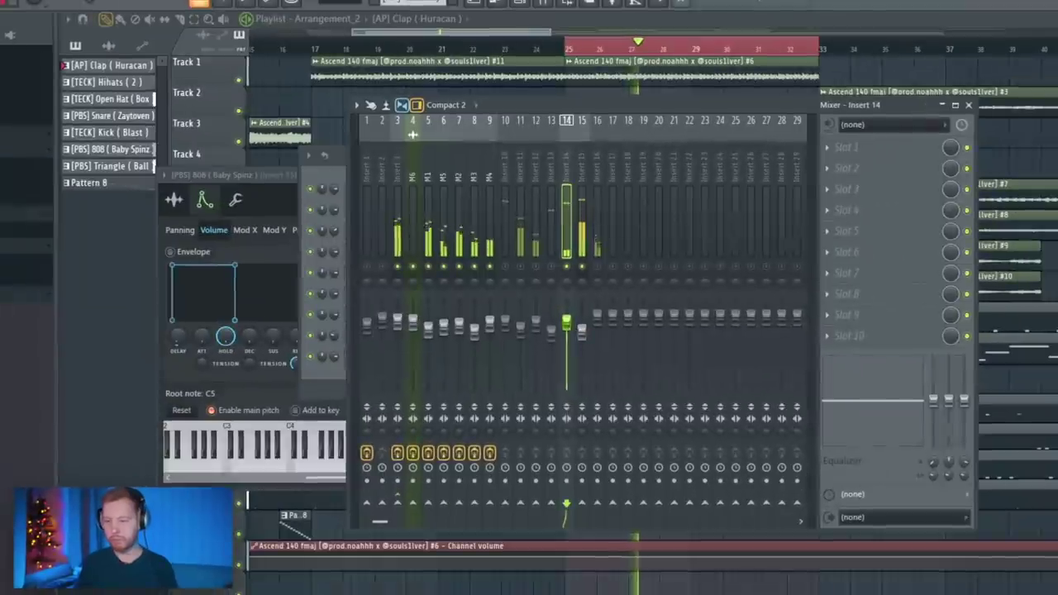
Set up Fruity Limiter on Insert 15 as a compressor with sidechain input 1.
{"action": "left_click", "coordinate": [582, 240]}
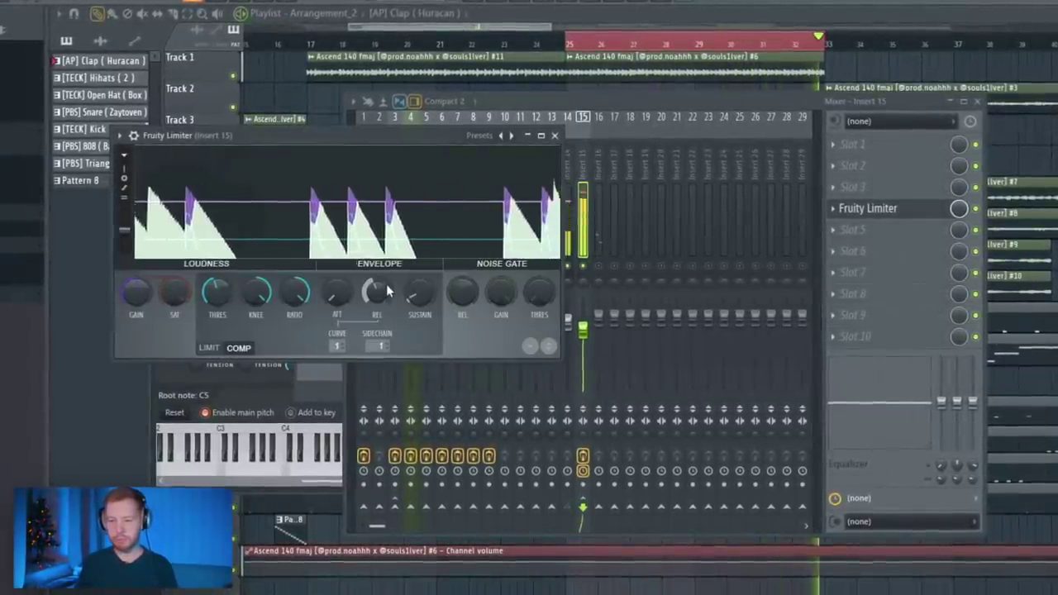
{"action": "left_click", "coordinate": [834, 207]}
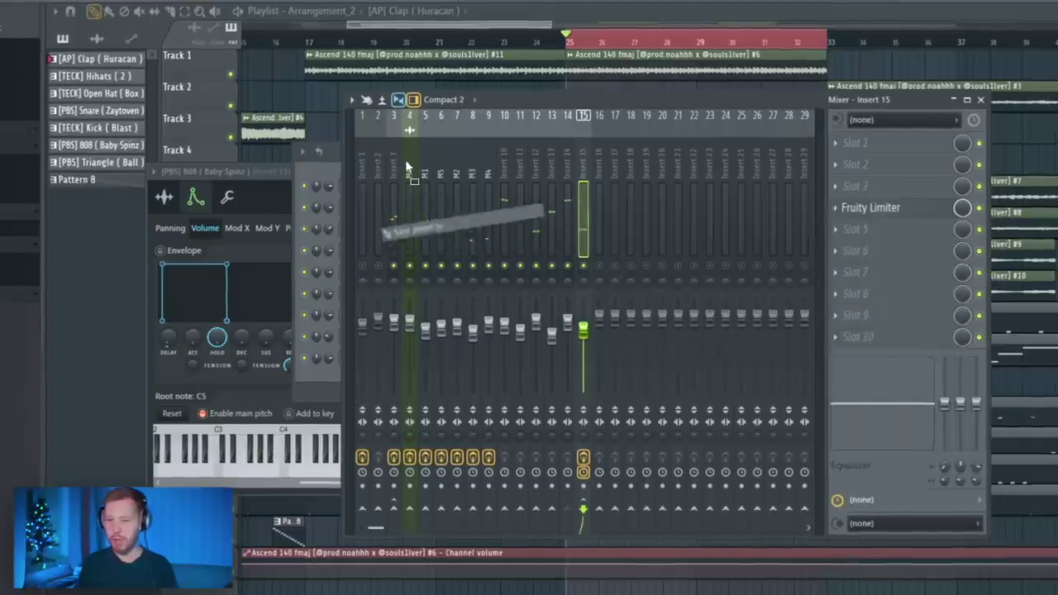
{"action": "left_click_drag", "start_coordinate": [405, 168], "coordinate": [406, 169]}
{"action": "left_click", "coordinate": [862, 164]}
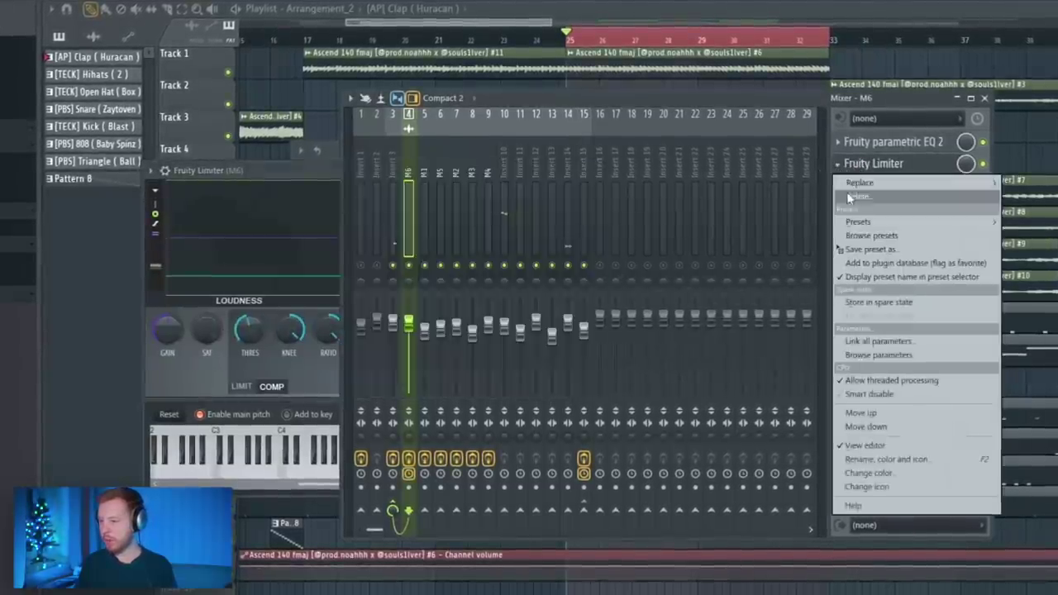
{"action": "left_click", "coordinate": [850, 198]}
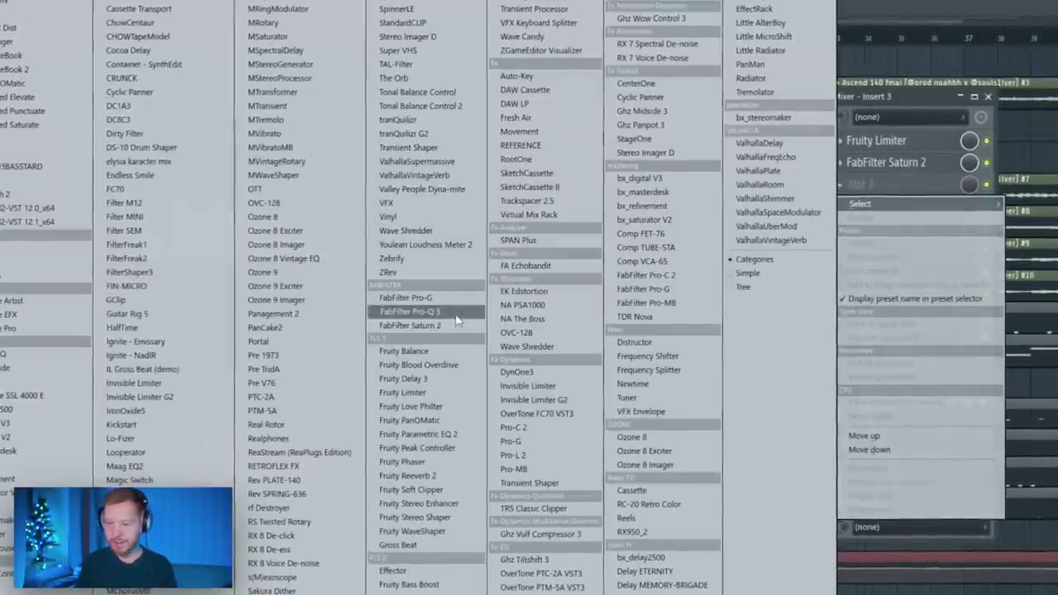
Add FabFilter Pro-Q 3 to the third slot of Insert 3 and shape an EQ band in the low frequencies.
{"action": "left_click", "coordinate": [457, 320]}
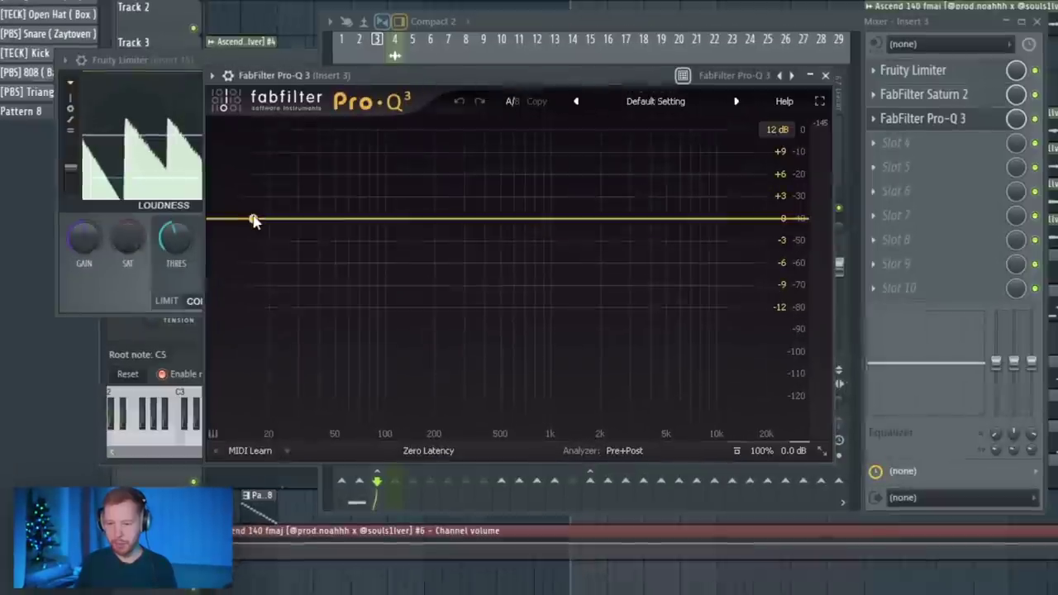
{"action": "left_click_drag", "start_coordinate": [253, 220], "coordinate": [409, 250]}
{"action": "right_click", "coordinate": [316, 261]}
{"action": "left_click", "coordinate": [496, 437]}
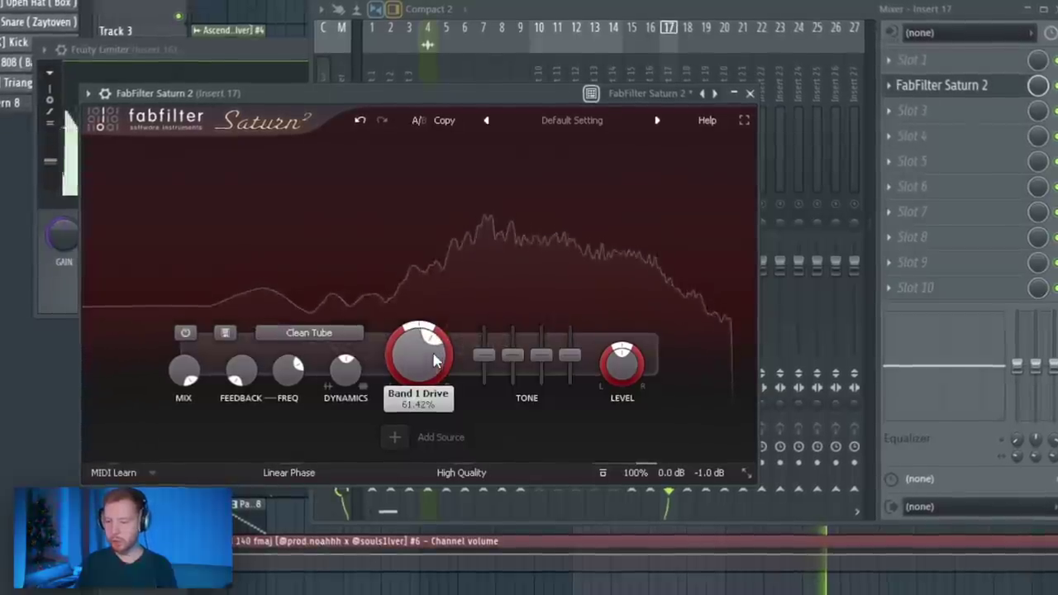
Set the Clean Tube drive of FabFilter Saturn 2 on Insert 17 to 61.42% and close the plugin.
{"action": "left_click", "coordinate": [749, 93]}
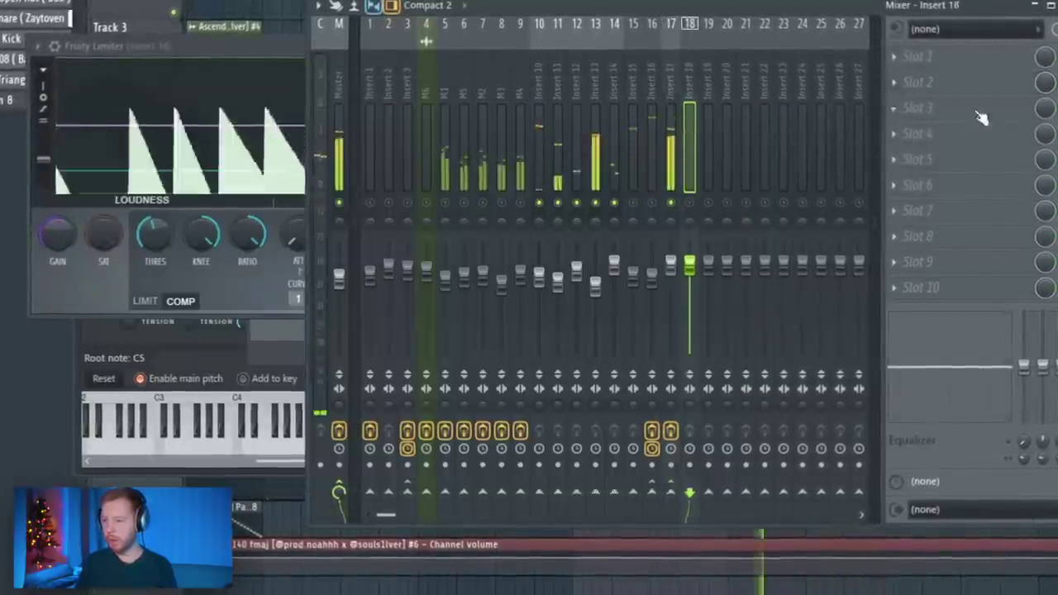
Load the rvr snd cls reverb send chain with Fruity parametric EQ 2 and ValhallaVintageVerb onto Insert 18.
{"action": "left_click", "coordinate": [979, 117]}
{"action": "key", "text": "Escape"}
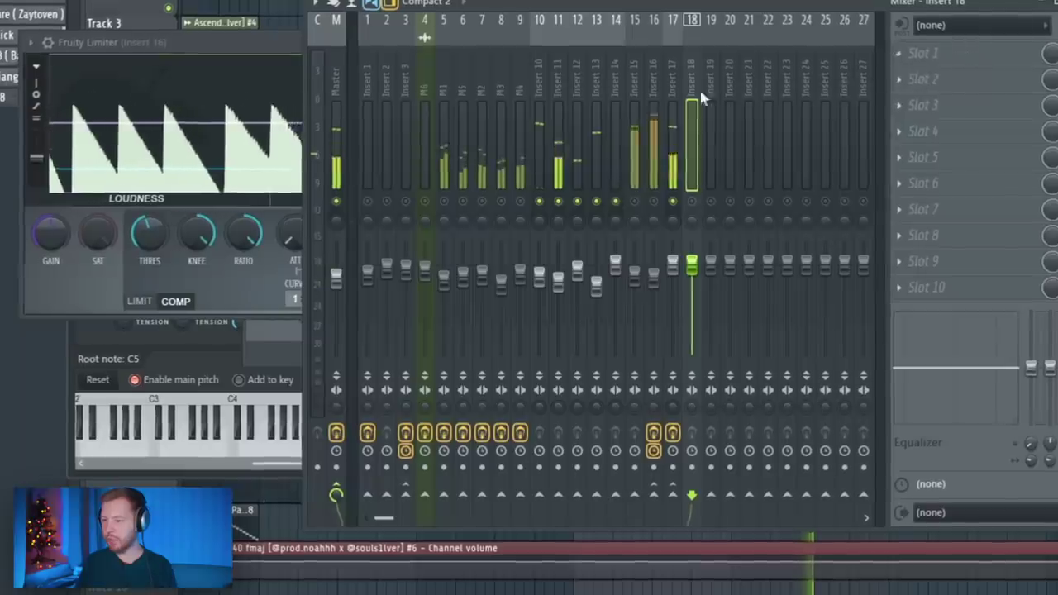
{"action": "right_click", "coordinate": [694, 83]}
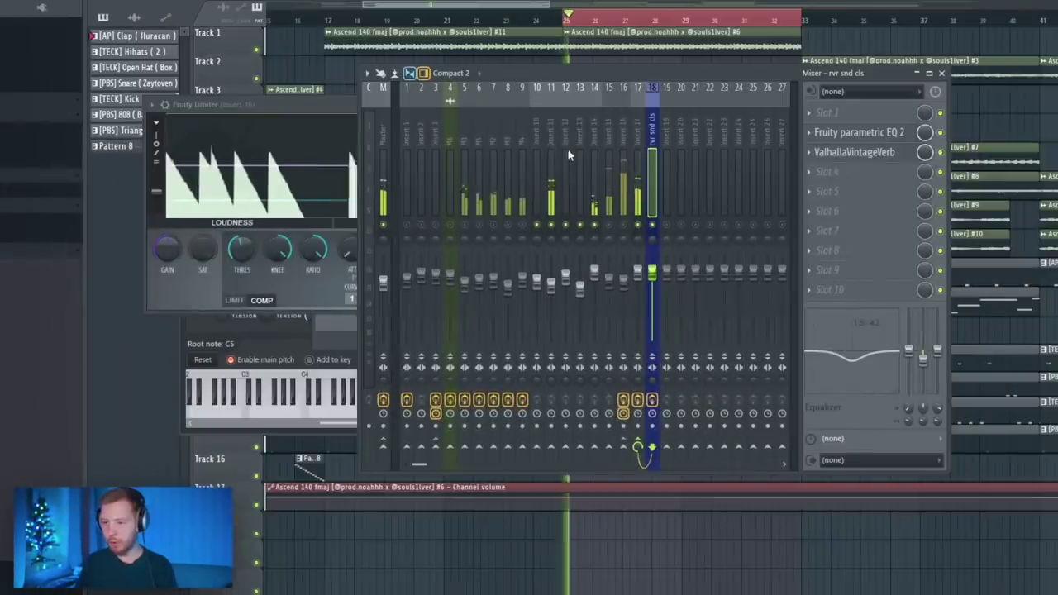
Route Insert 11 to the rvr snd cls reverb send, lower the send track's fader and select Insert 17.
{"action": "left_click", "coordinate": [556, 140]}
{"action": "left_click", "coordinate": [652, 447]}
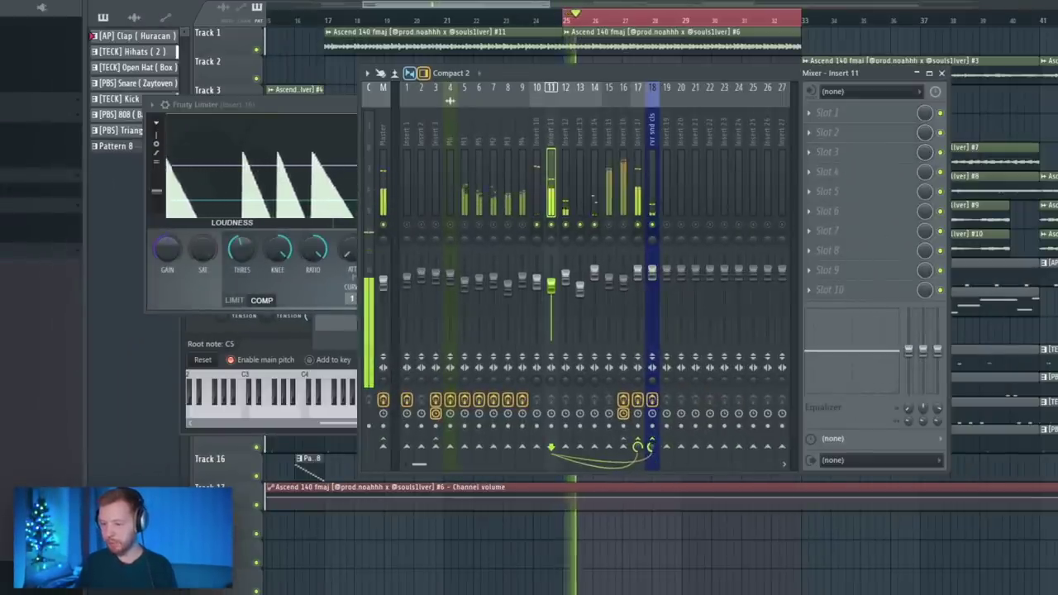
{"action": "left_click", "coordinate": [643, 219]}
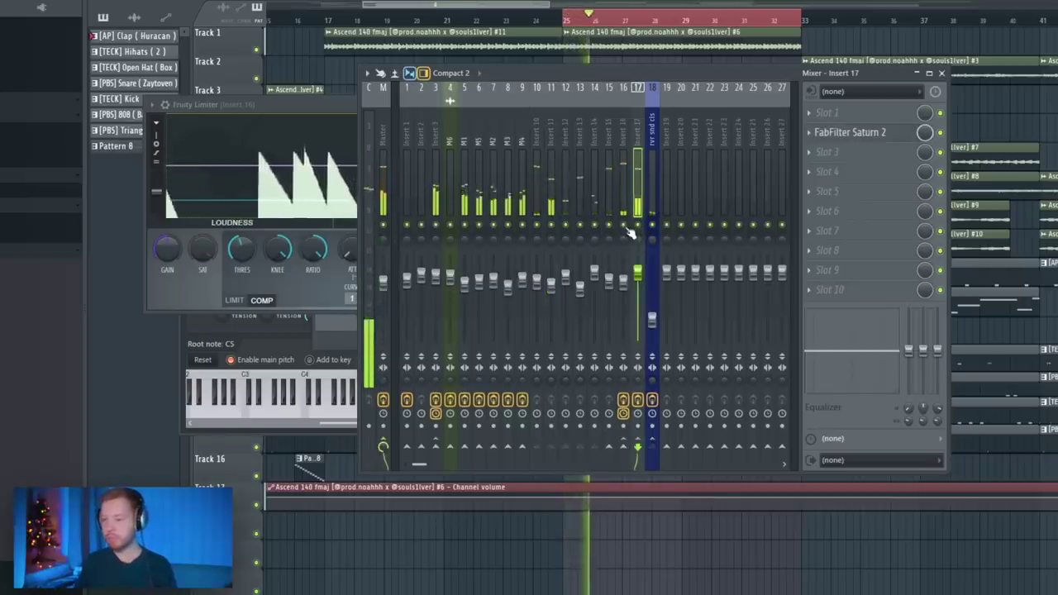
{"action": "key", "text": "F12"}
Free up playlist tracks for effects and duplicate the transition effect clips from bar 9 to the starts of the following sections.
{"action": "scroll", "coordinate": [634, 248], "scroll_direction": "down", "scroll_amount": 6}
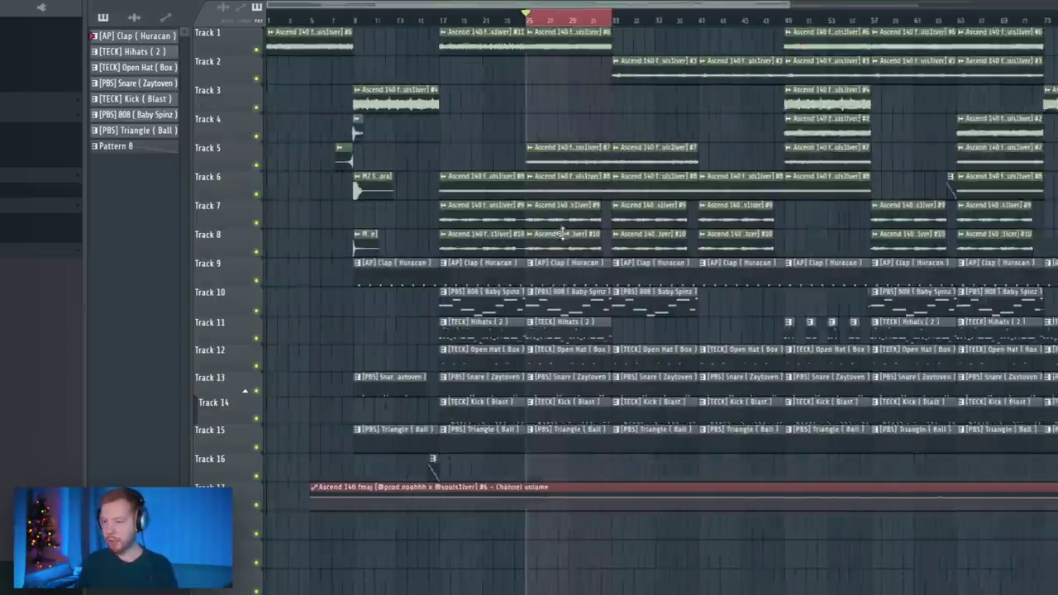
{"action": "scroll", "coordinate": [515, 147], "scroll_direction": "up", "scroll_amount": 5}
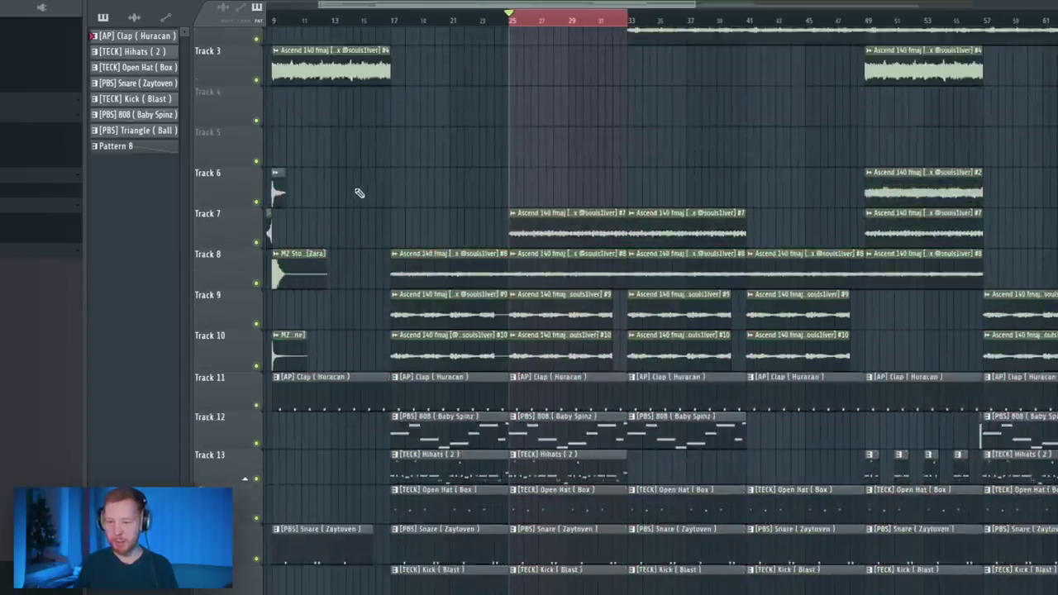
{"action": "left_click_drag", "start_coordinate": [342, 127], "coordinate": [382, 312]}
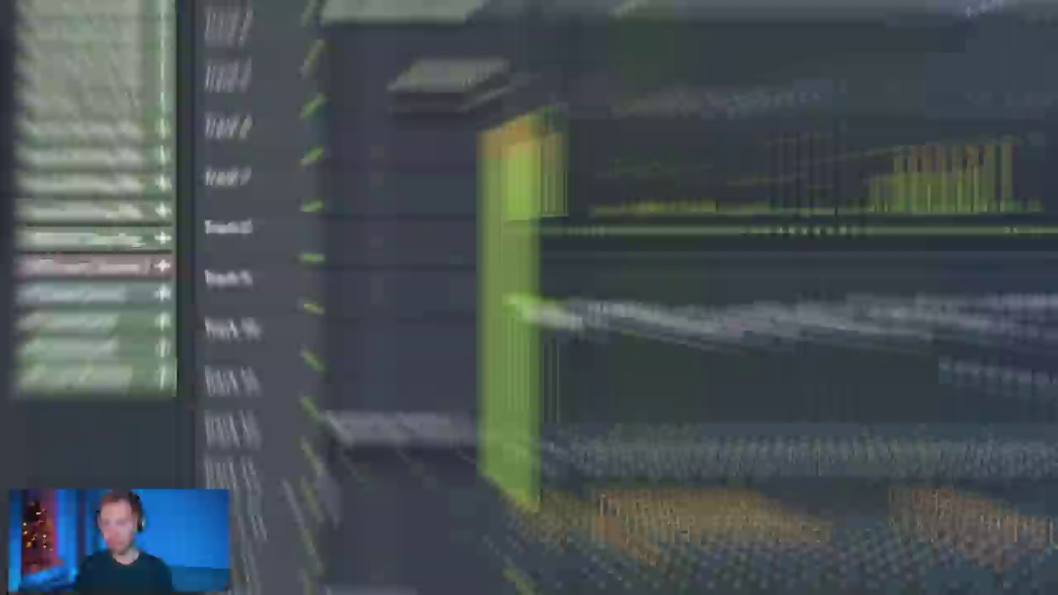
{"action": "key", "text": "space"}
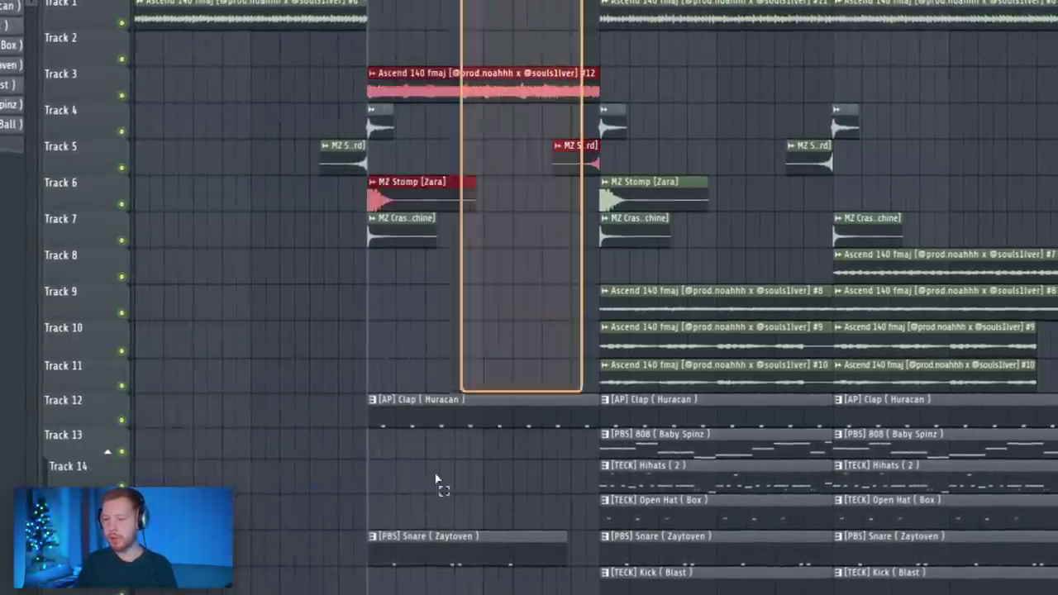
{"action": "scroll", "coordinate": [593, 218], "scroll_direction": "down", "scroll_amount": 2}
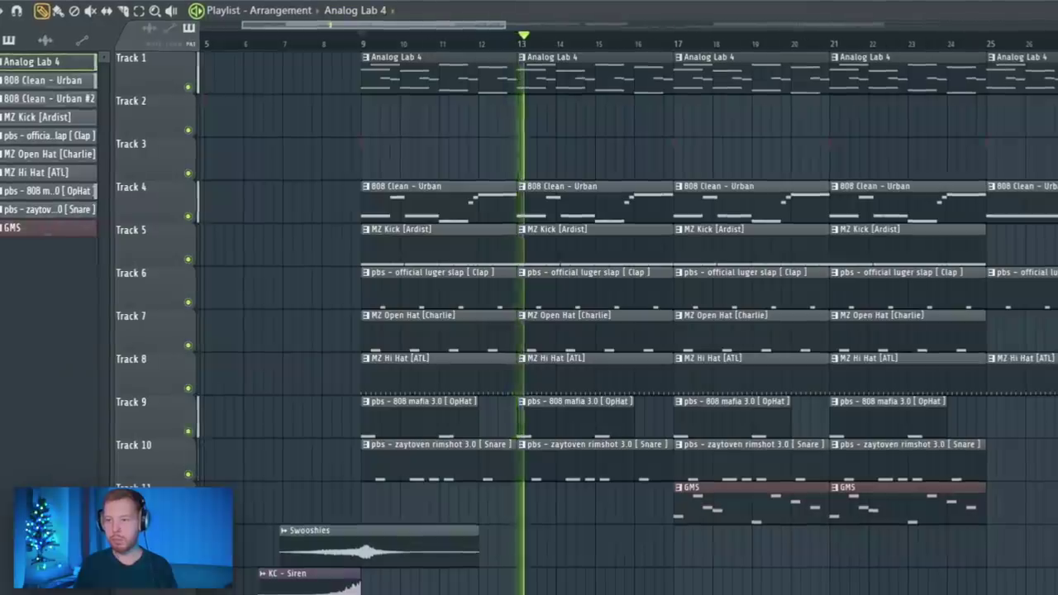
Select every second hi-hat note in the first bar of the pattern and lower its velocity.
{"action": "key", "text": "F6"}
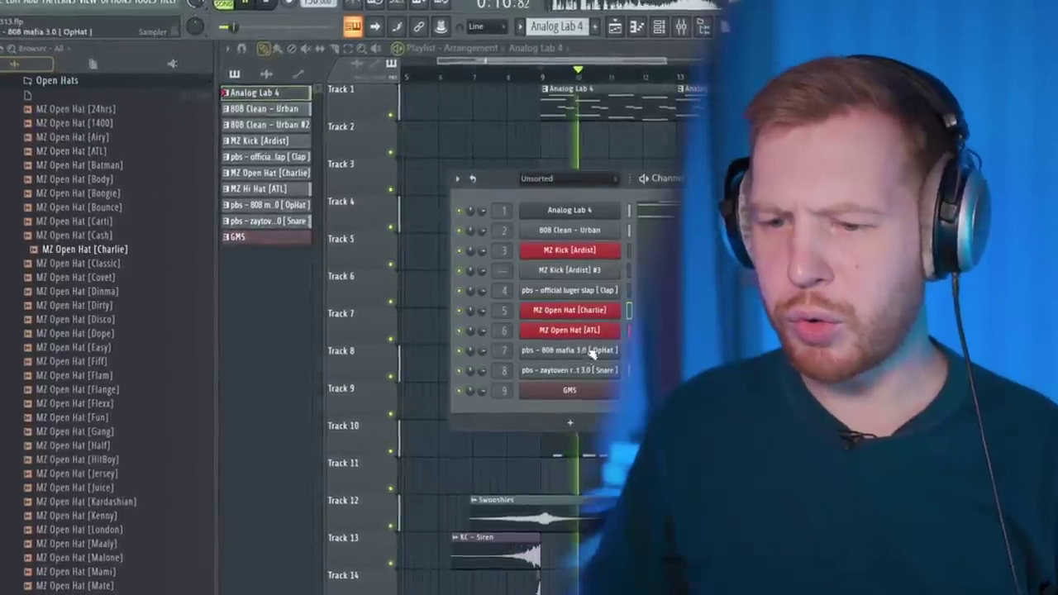
{"action": "left_click", "coordinate": [542, 312]}
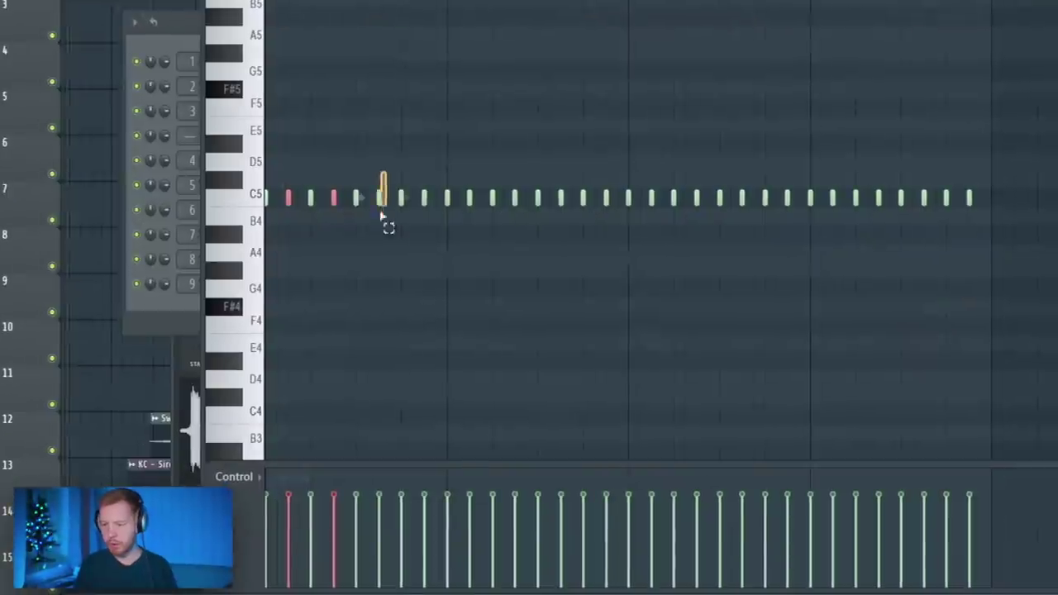
{"action": "left_click", "coordinate": [370, 197]}
{"action": "left_click", "coordinate": [415, 196]}
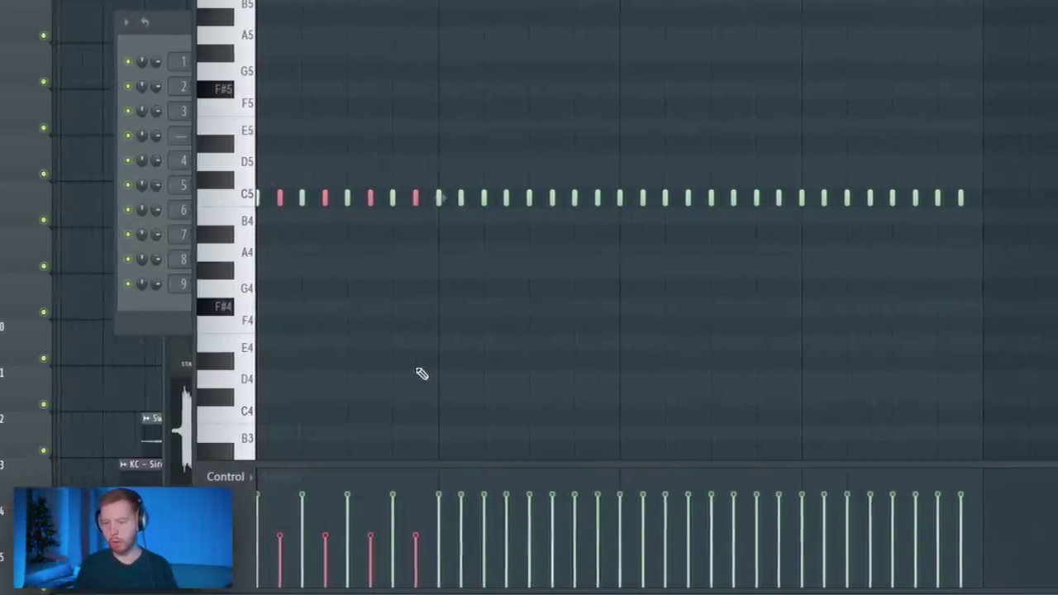
{"action": "key", "text": "space"}
{"action": "left_click_drag", "start_coordinate": [991, 172], "coordinate": [449, 272]}
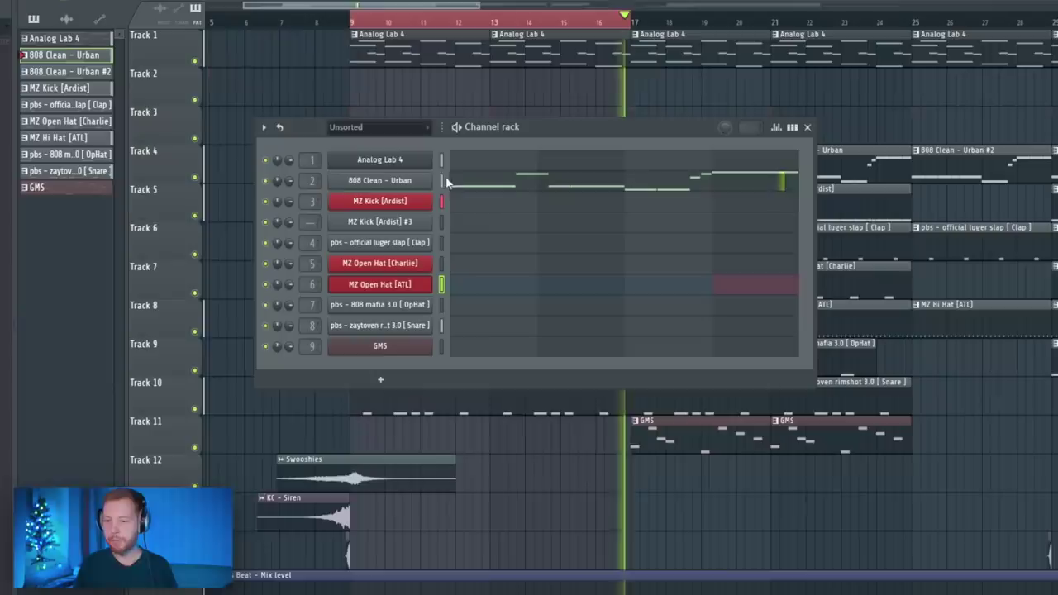
Swap the 808 Clean - Urban sound for MZ 808 [Chompy] and set GClip on Insert 3 to 1.7 dB gain and 72% clip.
{"action": "left_click", "coordinate": [408, 183]}
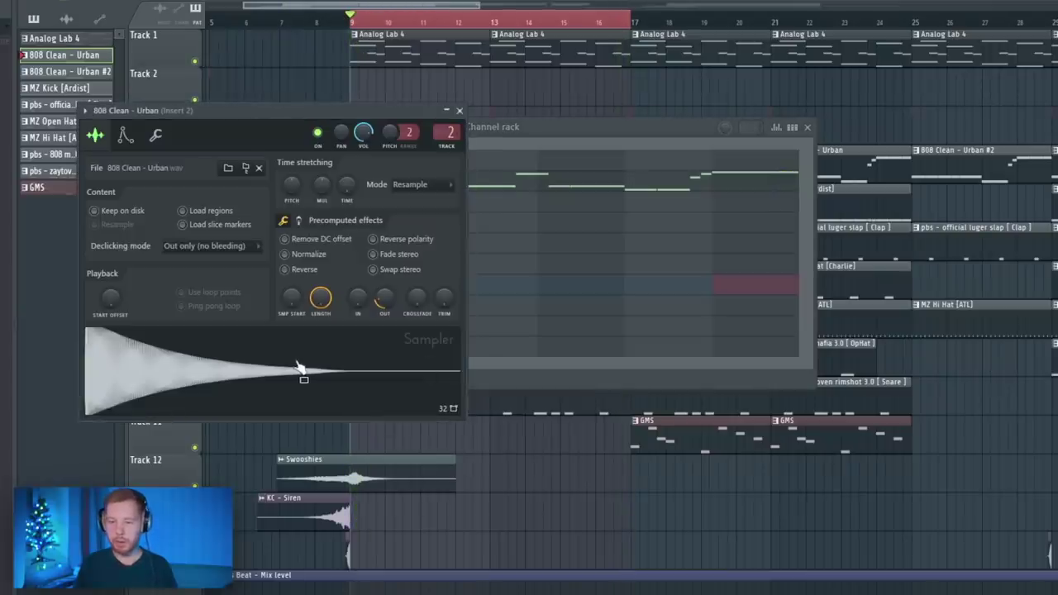
{"action": "key", "text": "F12"}
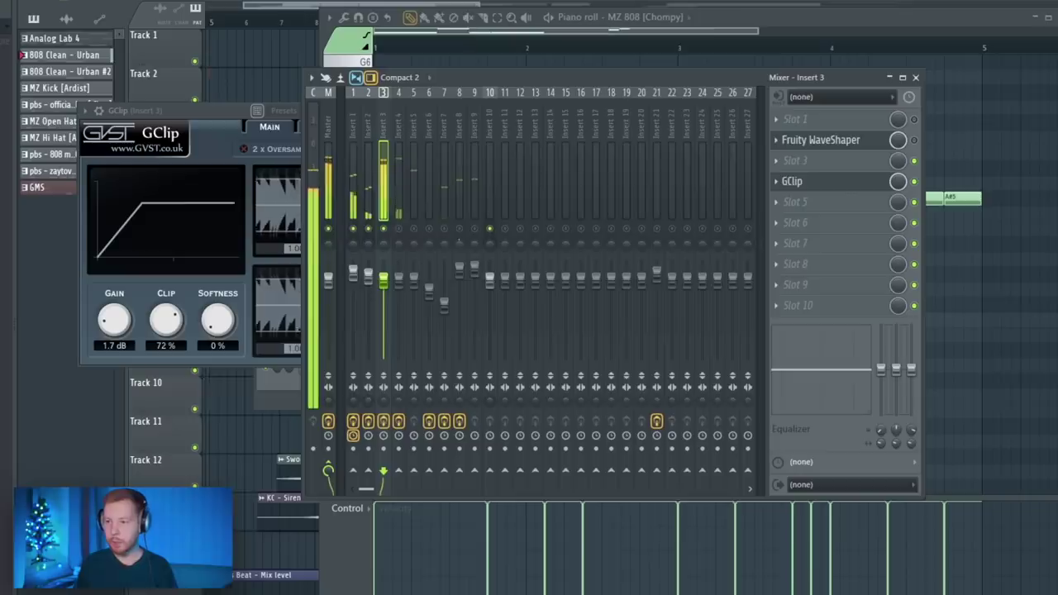
{"action": "key", "text": "F6"}
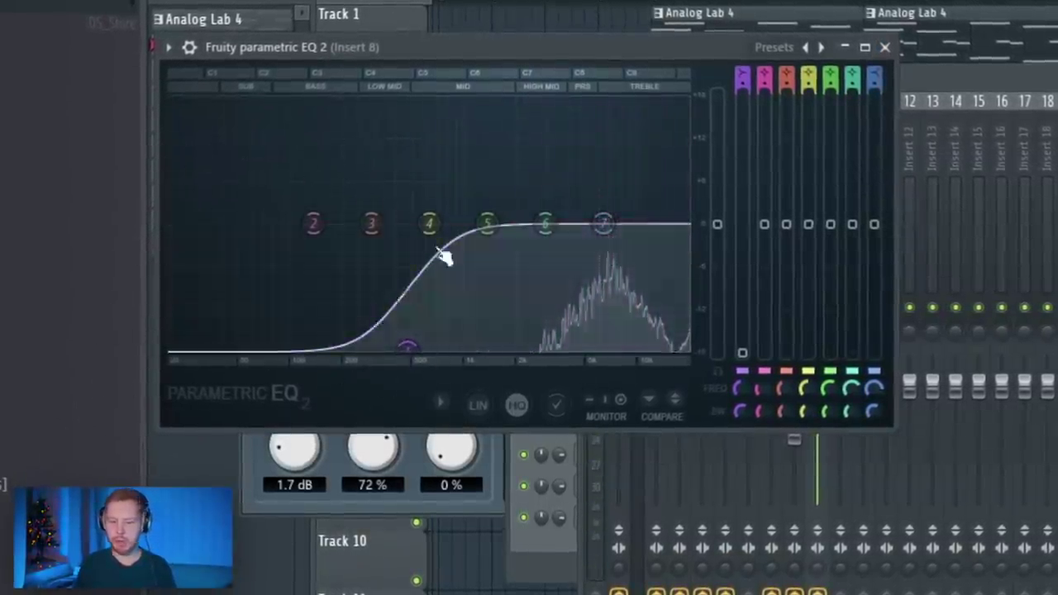
Finish the low cut on Insert 8 with Fruity parametric EQ 2 and load Dirty Filter into the fourth slot of Insert 1.
{"action": "left_click", "coordinate": [884, 48]}
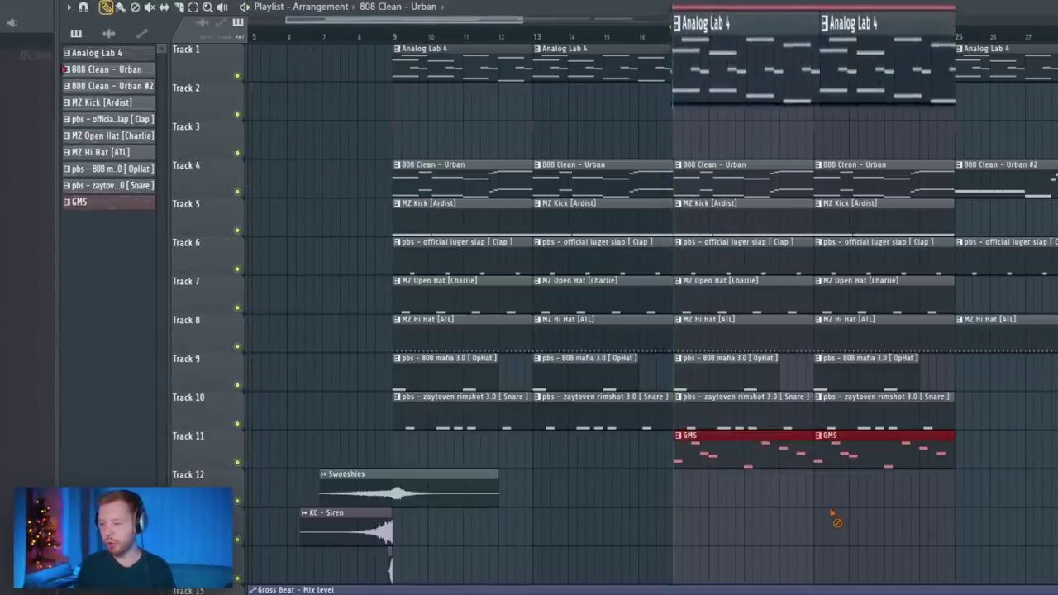
{"action": "key", "text": "F9"}
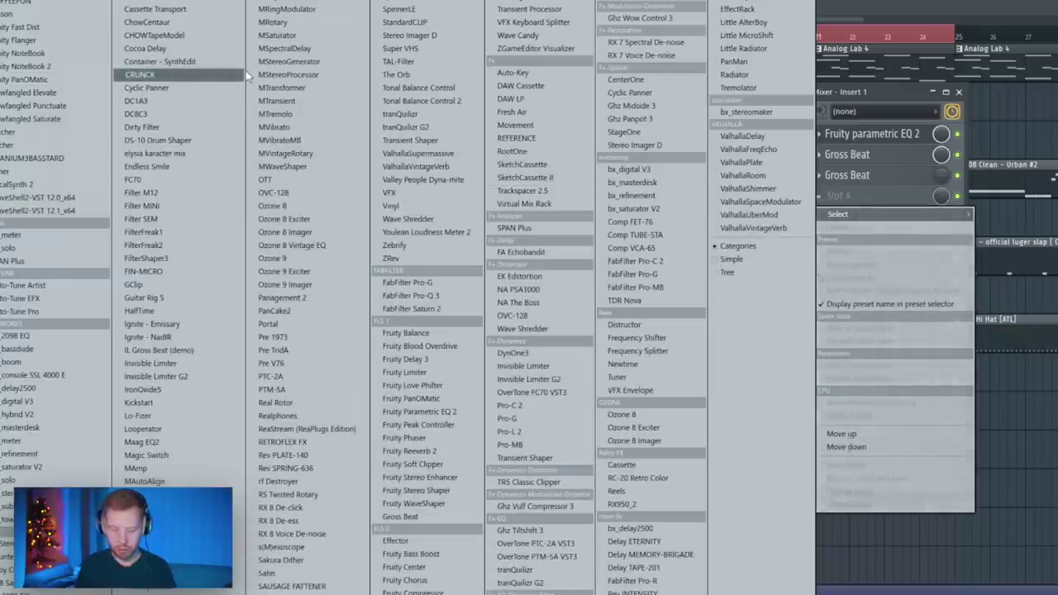
{"action": "left_click", "coordinate": [142, 127]}
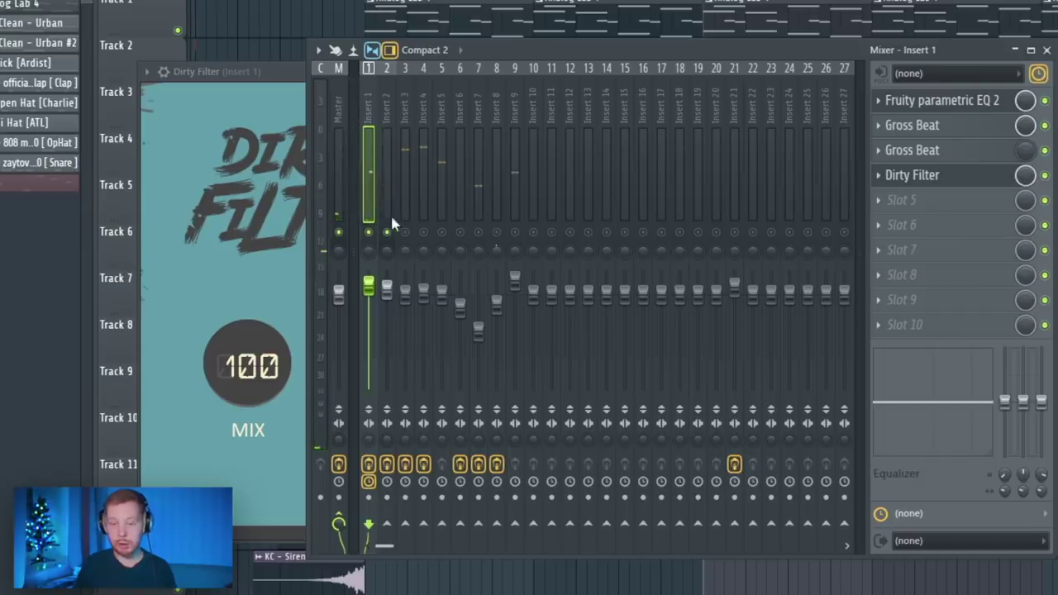
{"action": "left_click", "coordinate": [392, 222]}
{"action": "left_click", "coordinate": [380, 124]}
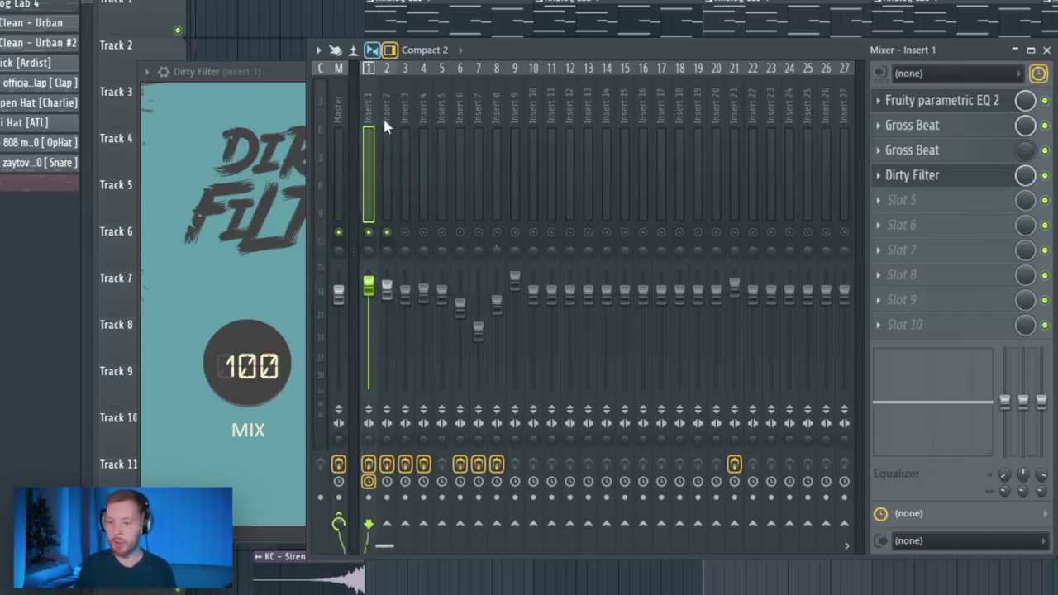
{"action": "left_click", "coordinate": [917, 177]}
{"action": "key", "text": "F6"}
{"action": "key", "text": "F12"}
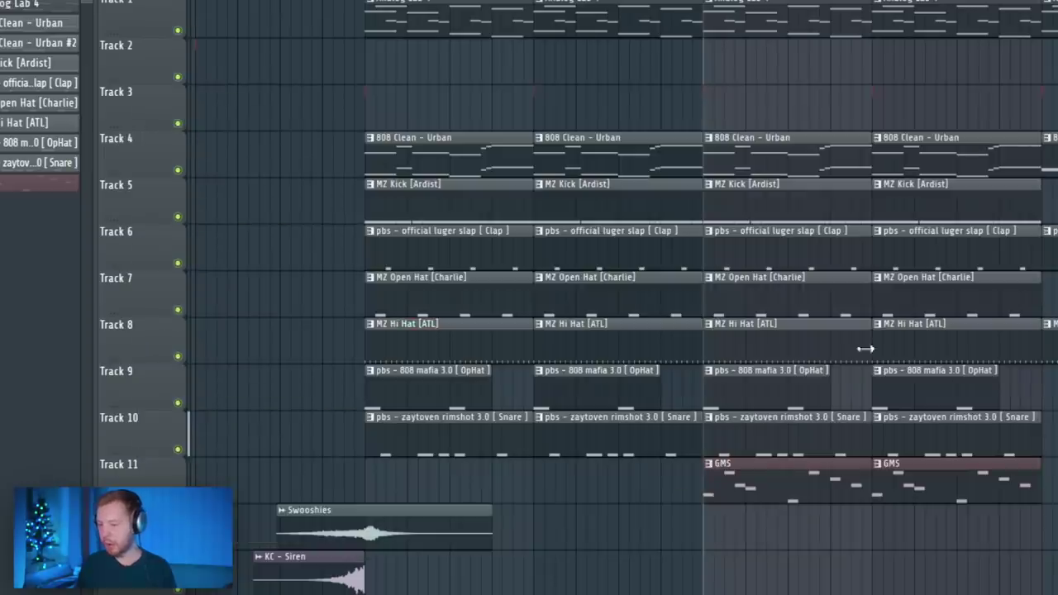
Audition samples in the Hi Hats folder and add MZ Hi Hat [Diana] as a channel doubling the existing hat pattern.
{"action": "key", "text": "F6"}
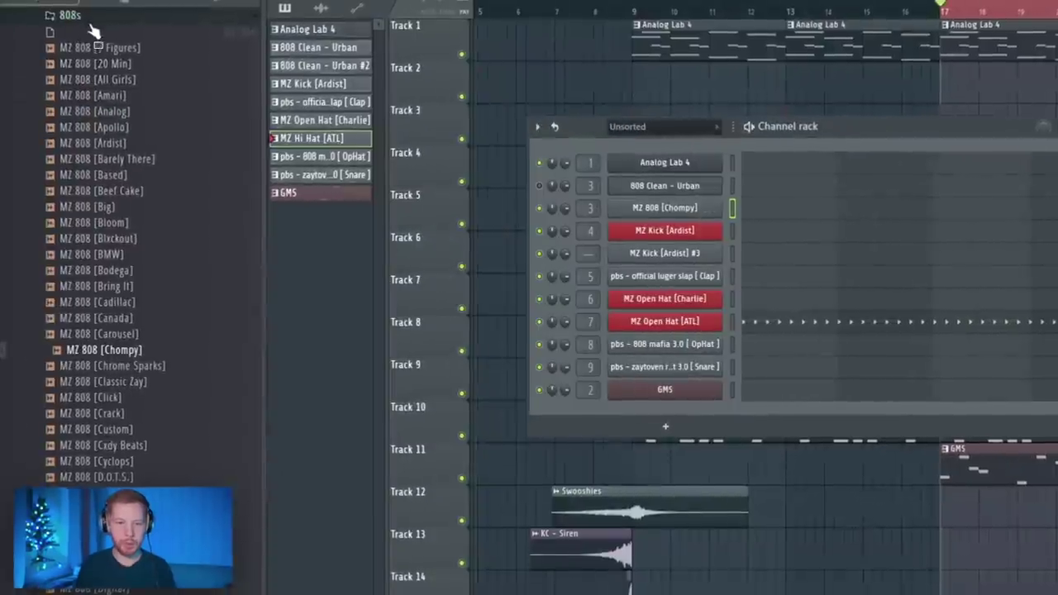
{"action": "left_click", "coordinate": [49, 17]}
{"action": "left_click", "coordinate": [82, 278]}
{"action": "left_click", "coordinate": [90, 302]}
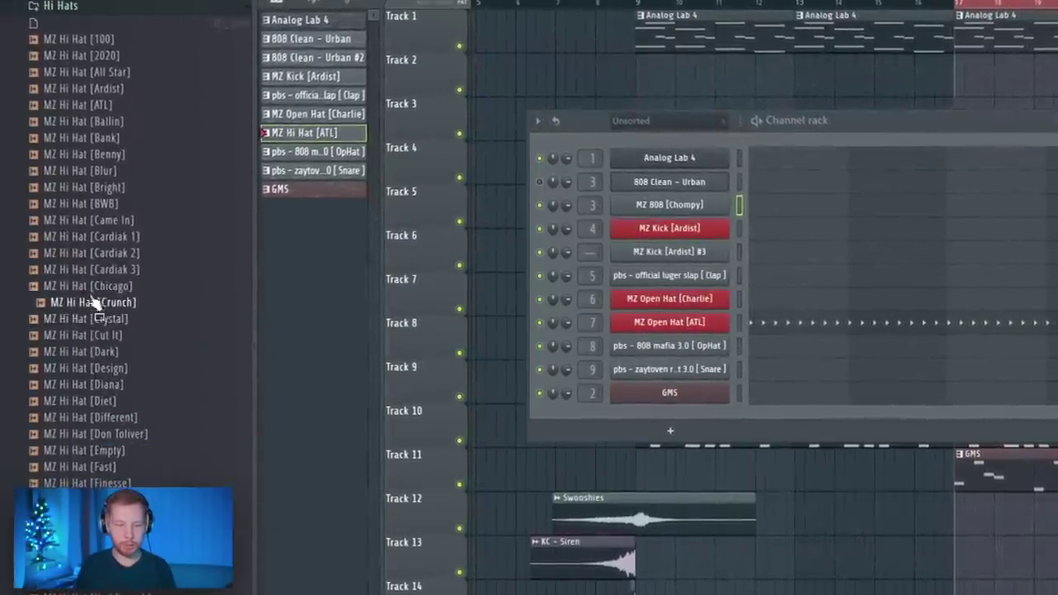
{"action": "left_click", "coordinate": [94, 350]}
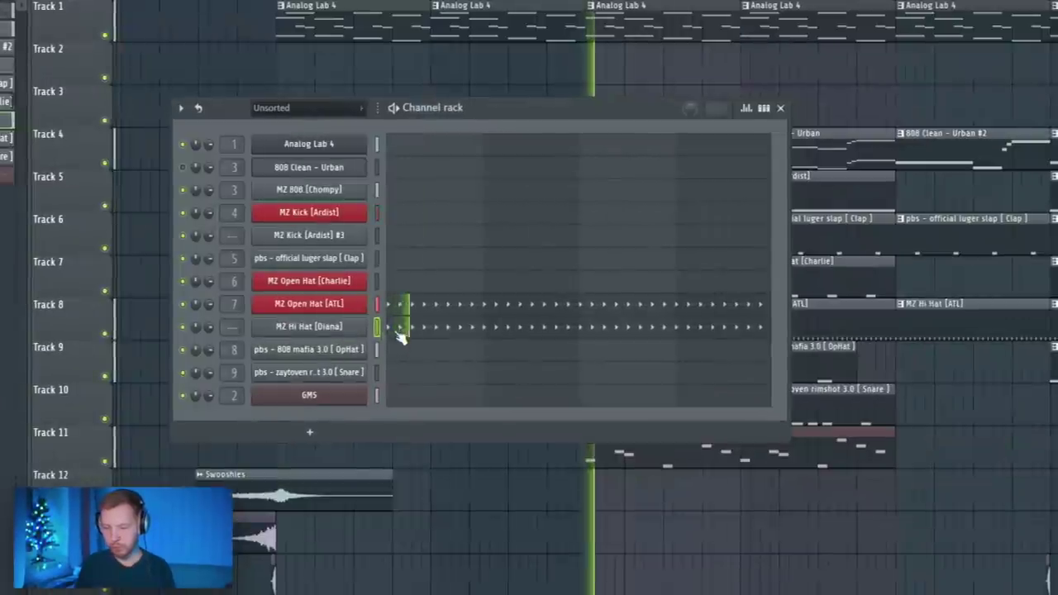
Add a six-note hi-hat roll on A4 shortly before bar 4 with rising velocities and play it back.
{"action": "left_click", "coordinate": [402, 329]}
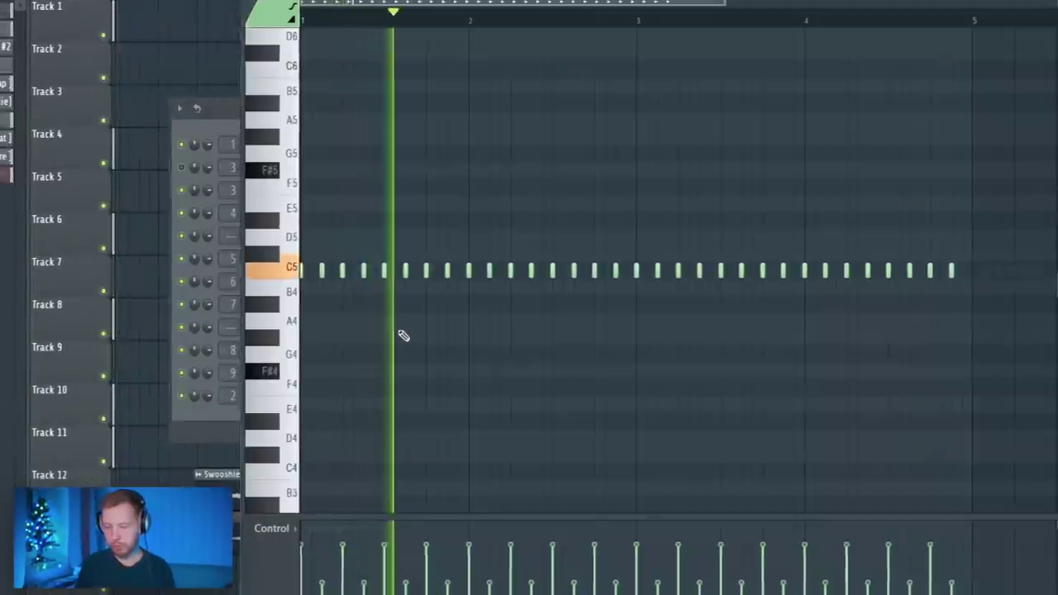
{"action": "scroll", "coordinate": [495, 248], "scroll_direction": "up", "scroll_amount": 3}
{"action": "left_click", "coordinate": [607, 321]}
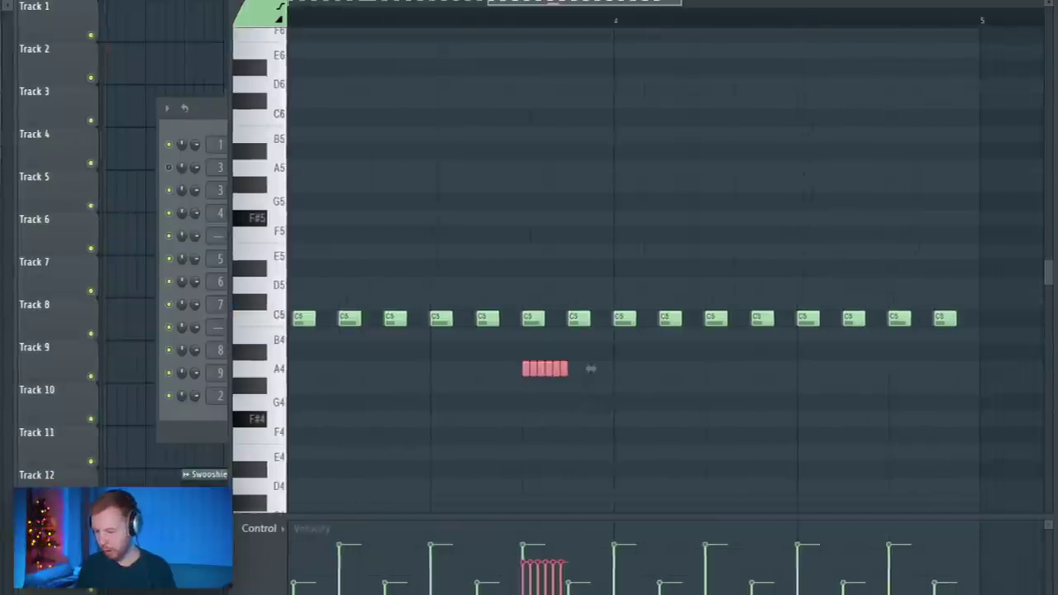
{"action": "key", "text": "space"}
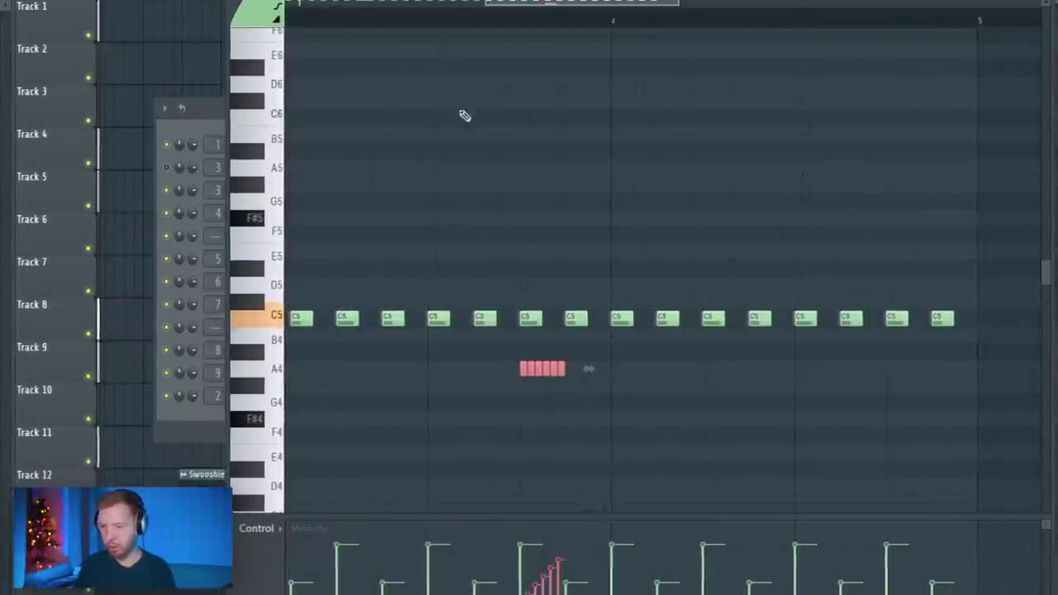
{"action": "left_click", "coordinate": [436, 16]}
{"action": "left_click", "coordinate": [441, 23]}
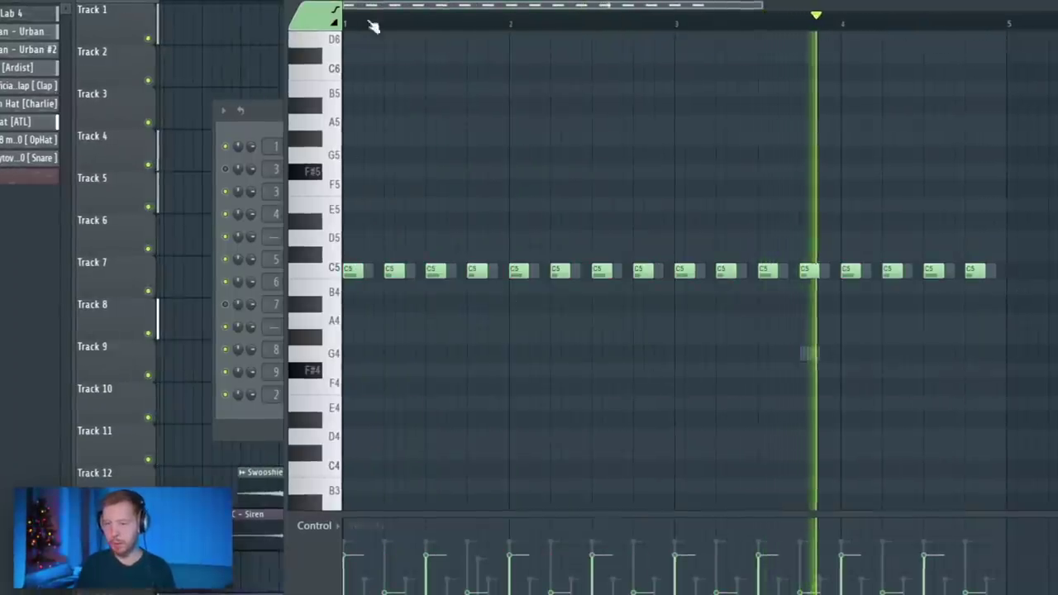
Open the notes of the MZ Hi Hat [2020] channel and select them all.
{"action": "left_click", "coordinate": [266, 116]}
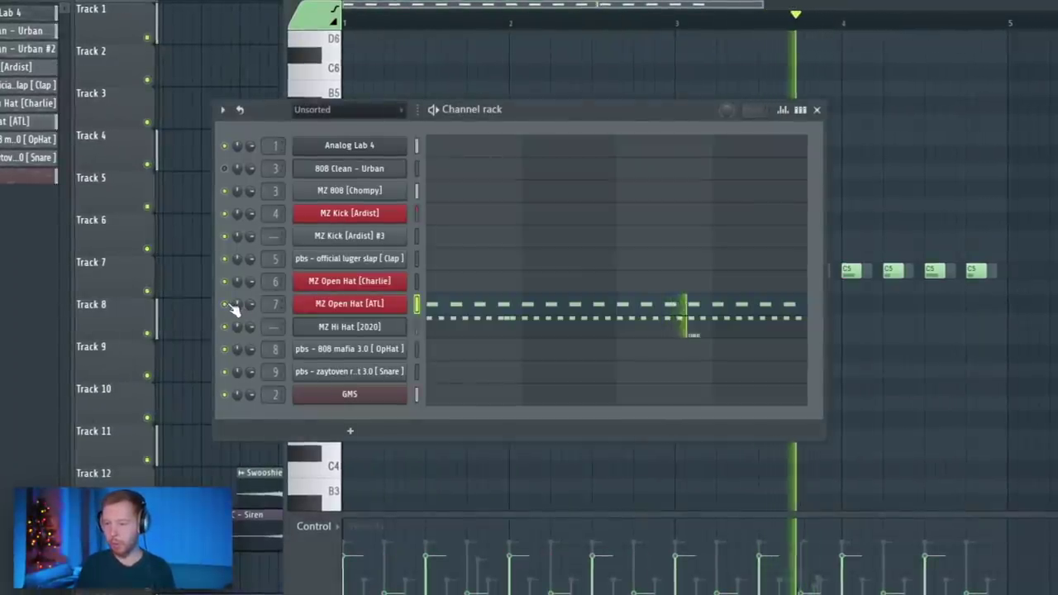
{"action": "left_click", "coordinate": [524, 335]}
{"action": "key", "text": "ctrl+a"}
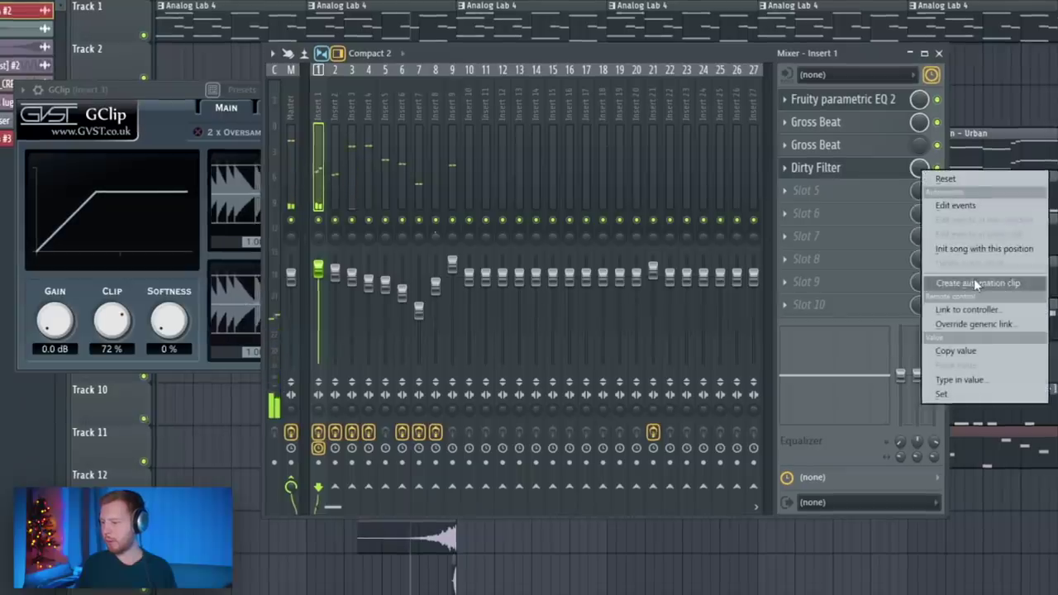
Create a Dirty Filter mix level automation clip on Track 3, held at minimum and jumping up where the GMS part starts.
{"action": "left_click", "coordinate": [944, 278]}
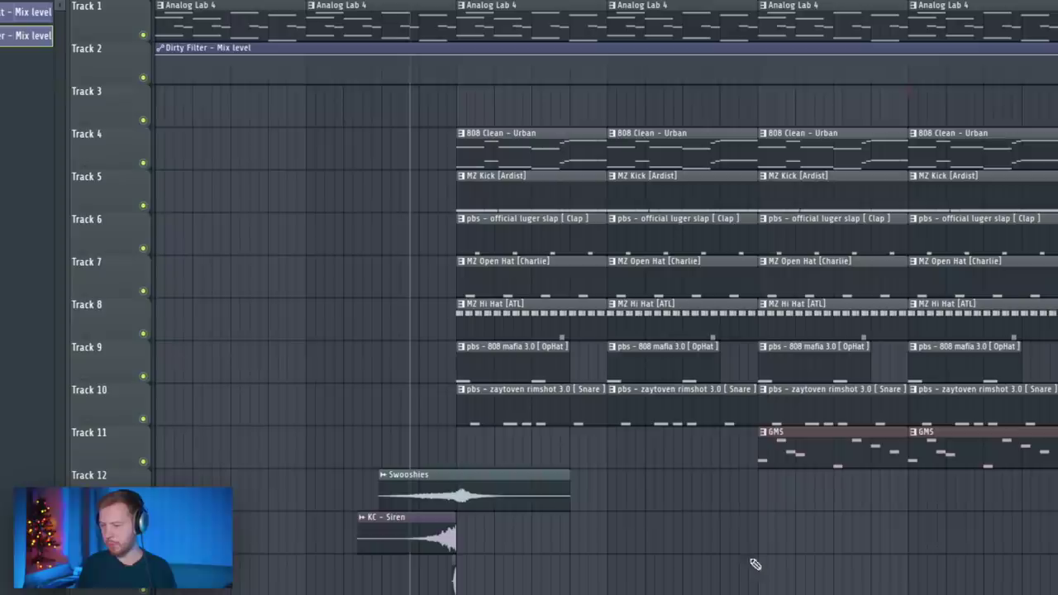
{"action": "left_click_drag", "start_coordinate": [519, 72], "coordinate": [433, 63]}
{"action": "left_click_drag", "start_coordinate": [760, 110], "coordinate": [760, 127]}
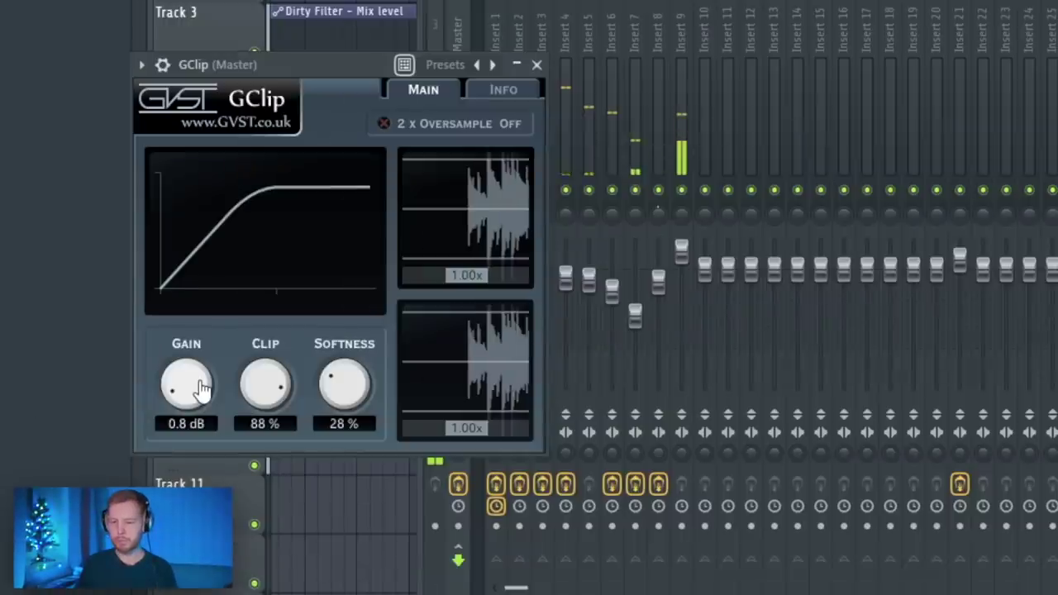
Raise the GClip gain on the Master to 1.7 dB and play the beat.
{"action": "scroll", "coordinate": [194, 381], "scroll_direction": "up", "scroll_amount": 2}
{"action": "scroll", "coordinate": [194, 384], "scroll_direction": "up", "scroll_amount": 3}
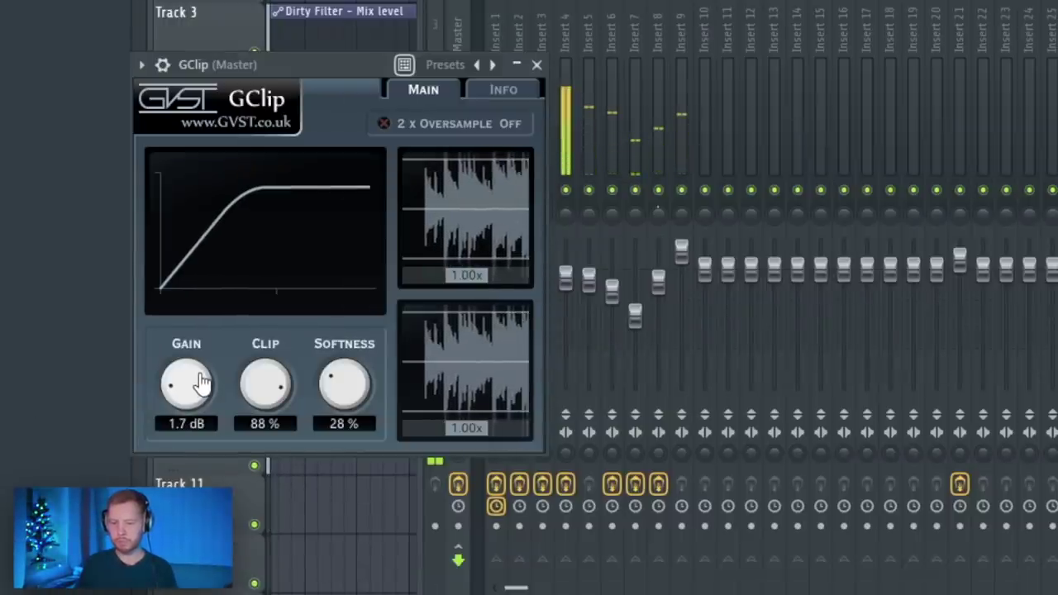
{"action": "scroll", "coordinate": [194, 384], "scroll_direction": "up", "scroll_amount": 1}
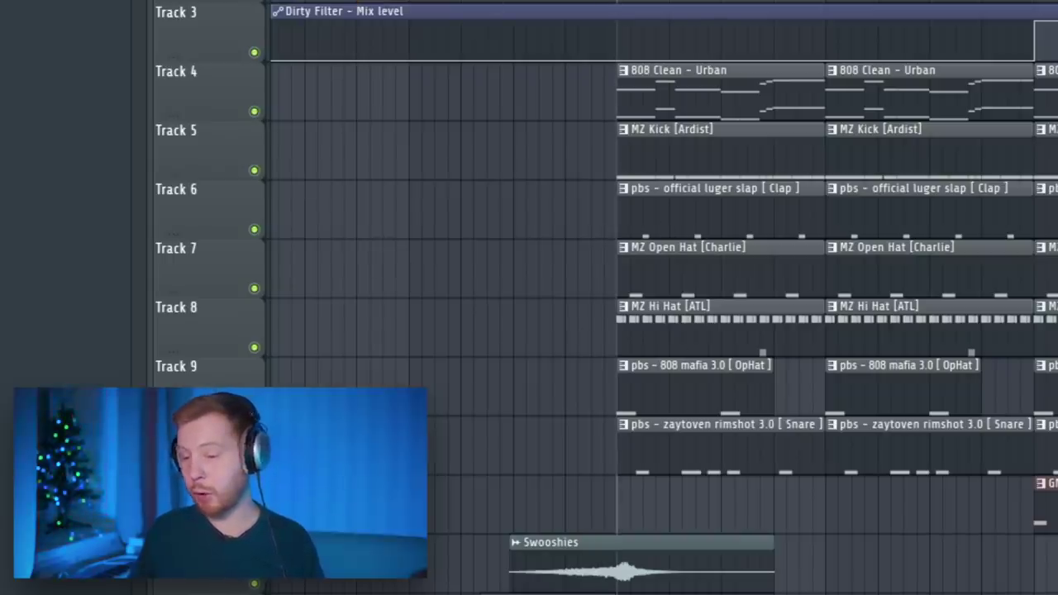
{"action": "key", "text": "space"}
{"action": "key", "text": "space"}
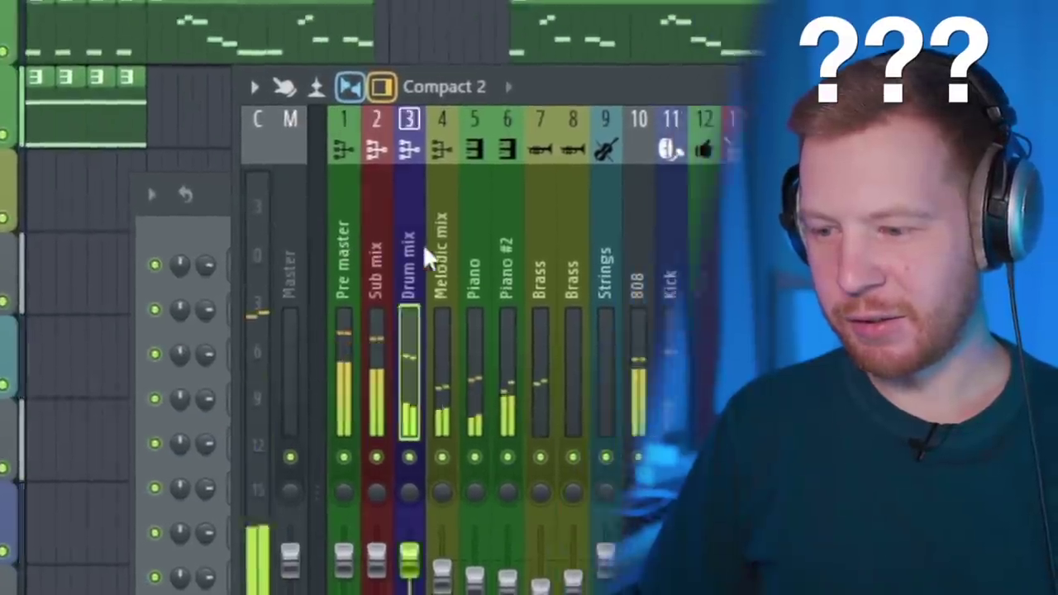
Check the Drum mix track and the FabFilter Pro-L 2 on the Master, closing its plugin window.
{"action": "left_click", "coordinate": [405, 248]}
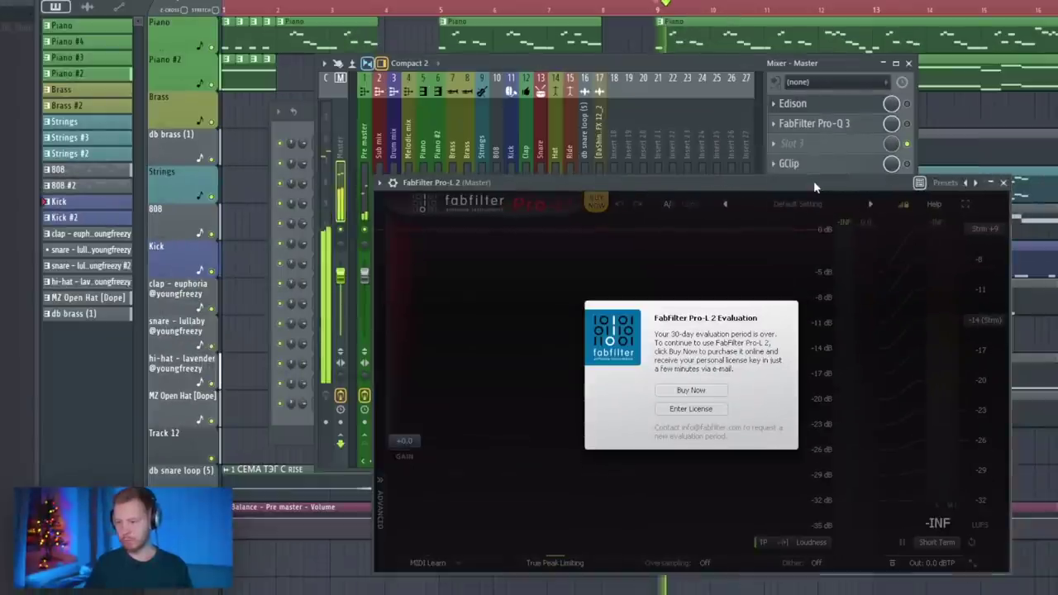
{"action": "left_click", "coordinate": [1002, 183]}
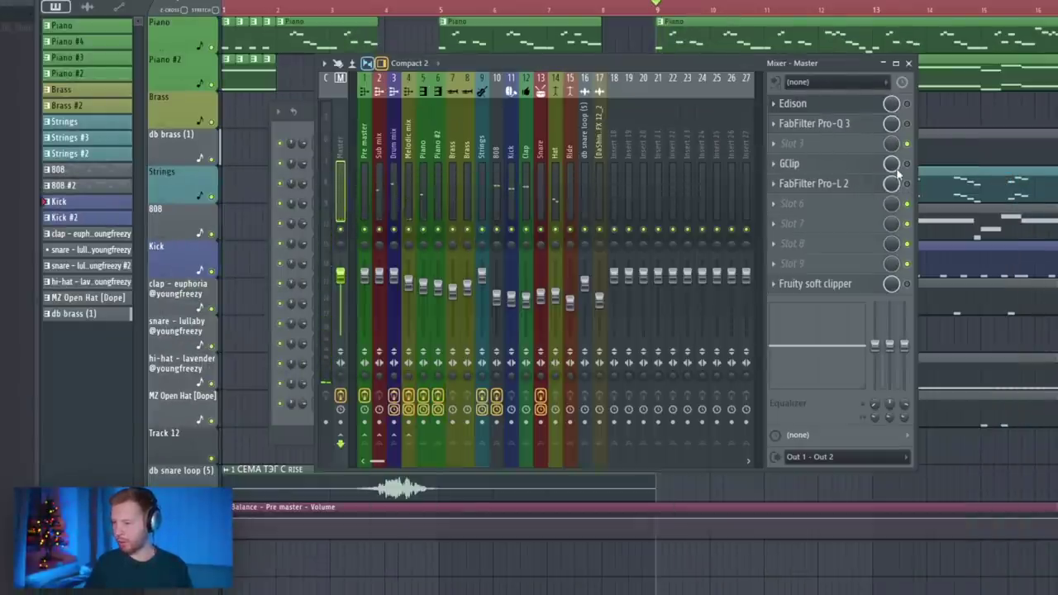
Raise the GClip gain on the Master to 9.1 dB while the beat plays, and close the plugin and mixer windows.
{"action": "left_click", "coordinate": [860, 171]}
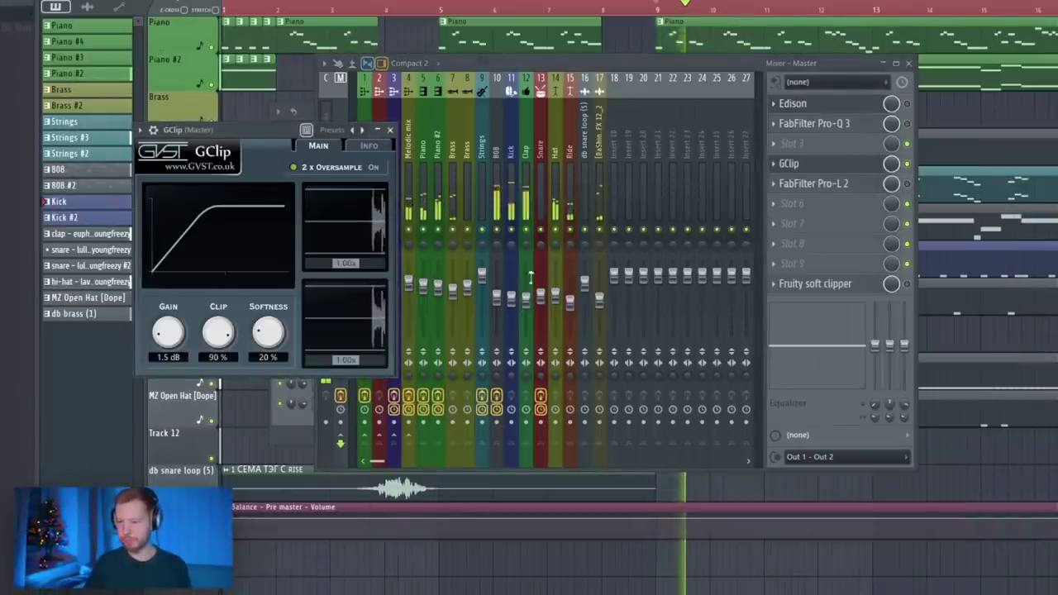
{"action": "left_click_drag", "start_coordinate": [169, 333], "coordinate": [168, 279]}
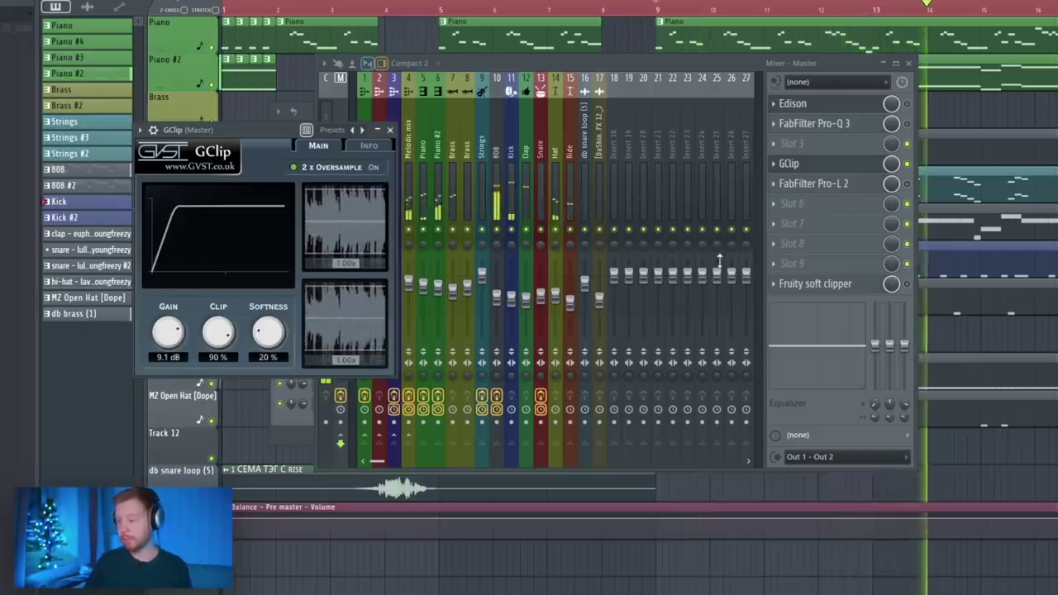
{"action": "key", "text": "F12"}
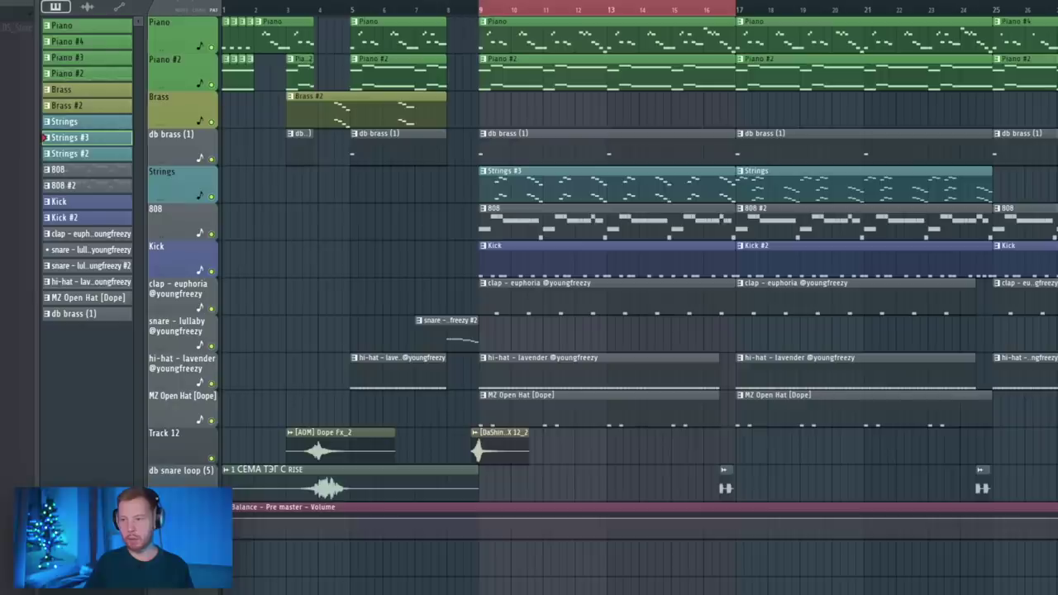
Open the Strings channel from the channel rack and review the arrangement from the drop at bar 9 onward, playing it back.
{"action": "key", "text": "F6"}
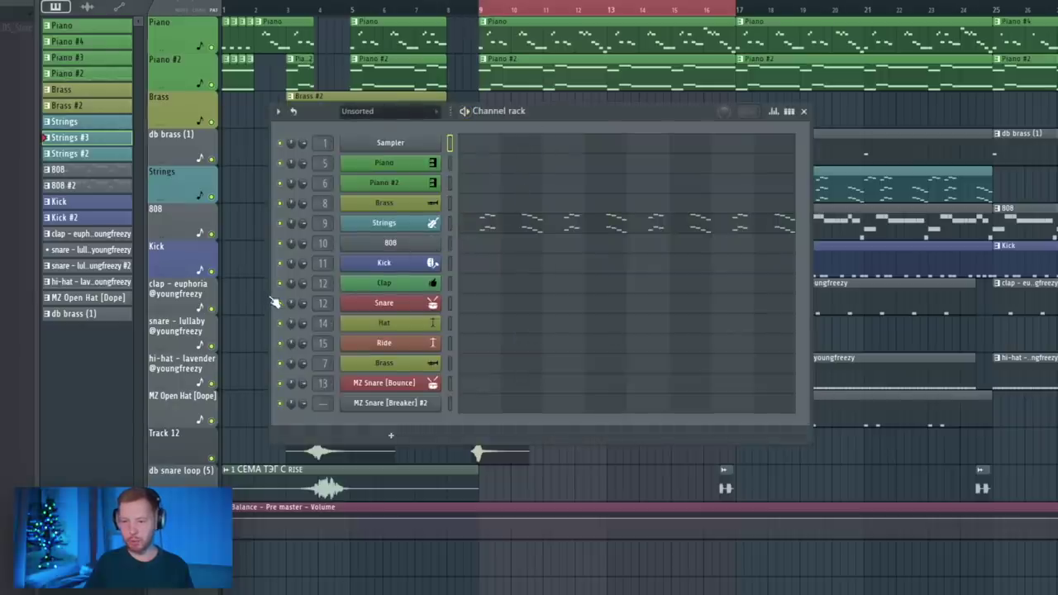
{"action": "left_click", "coordinate": [385, 222]}
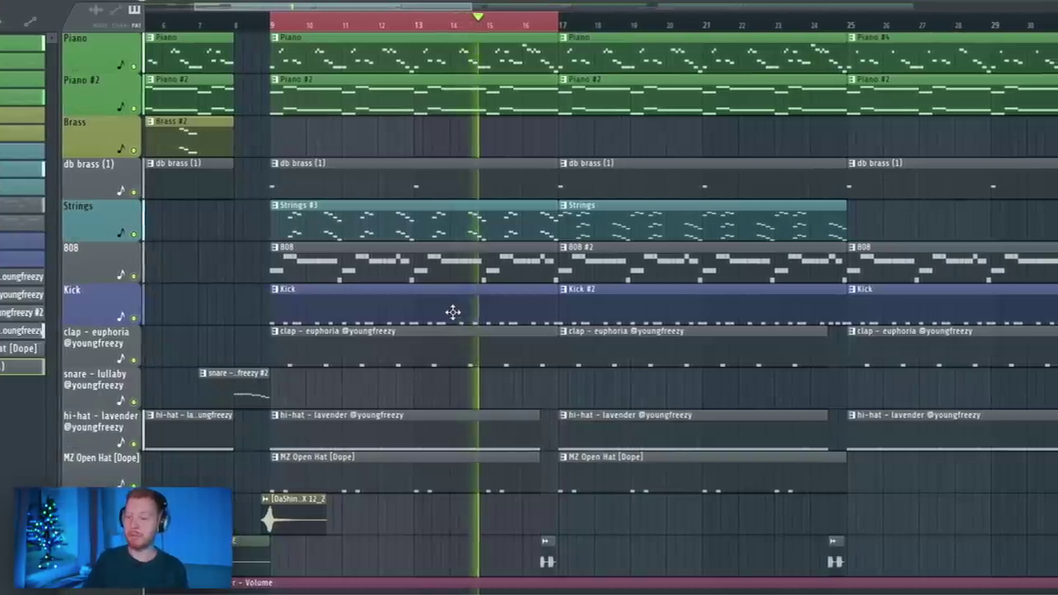
{"action": "scroll", "coordinate": [442, 317], "scroll_direction": "down", "scroll_amount": 2}
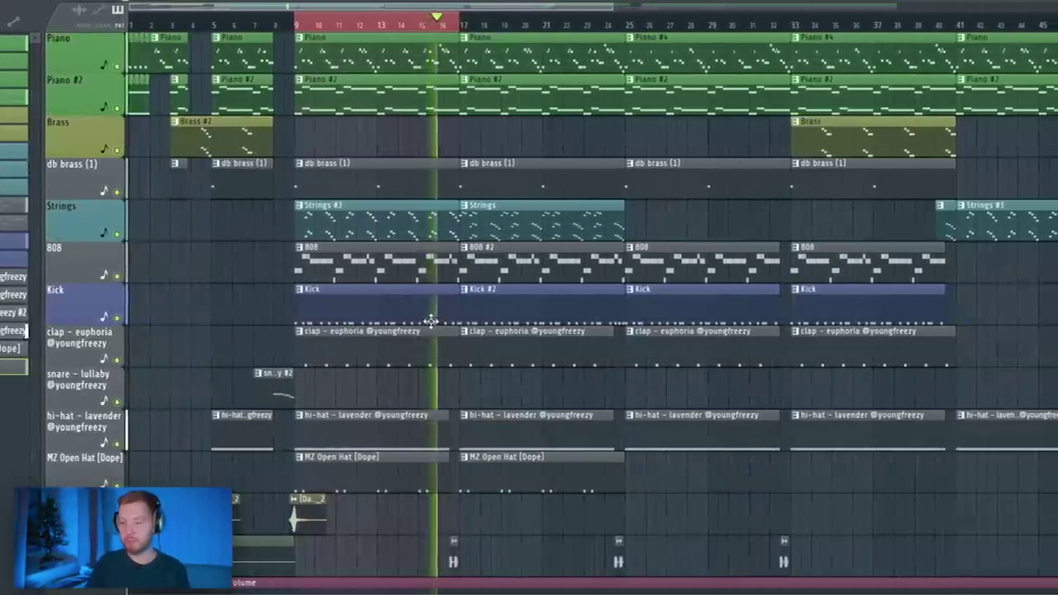
{"action": "key", "text": "F9"}
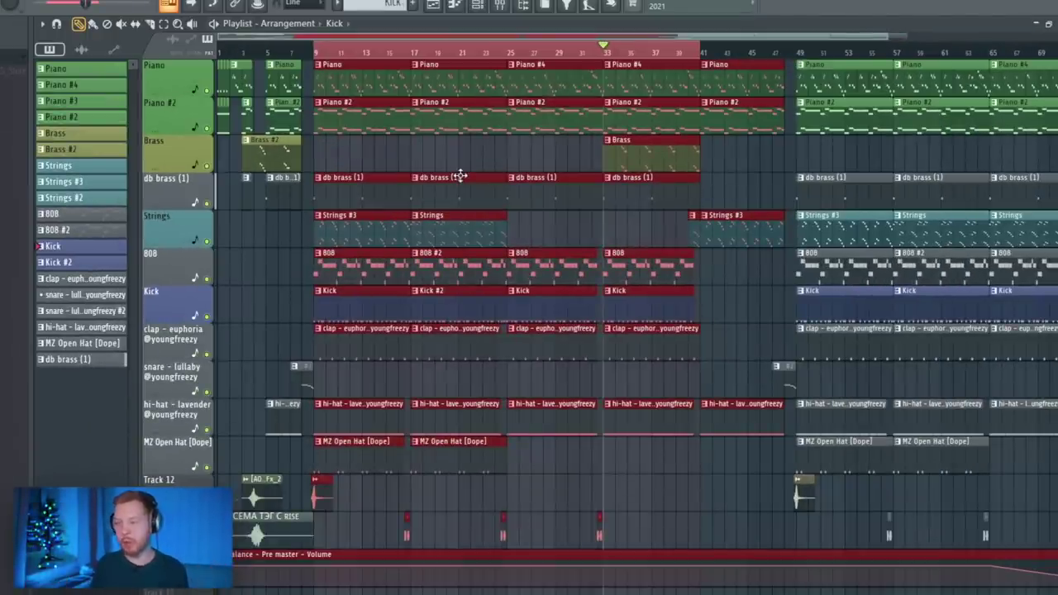
{"action": "scroll", "coordinate": [665, 158], "scroll_direction": "down", "scroll_amount": 2}
{"action": "left_click_drag", "start_coordinate": [891, 56], "coordinate": [923, 60]}
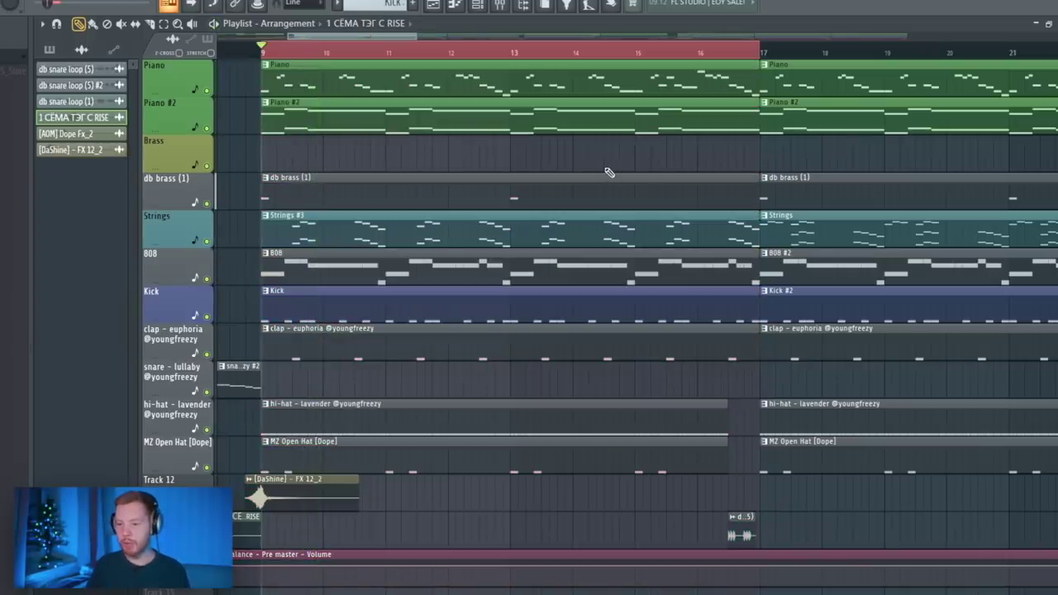
{"action": "key", "text": "space"}
Play the FL Keys beat from around bar 48 of the arrangement.
{"action": "left_click", "coordinate": [504, 5]}
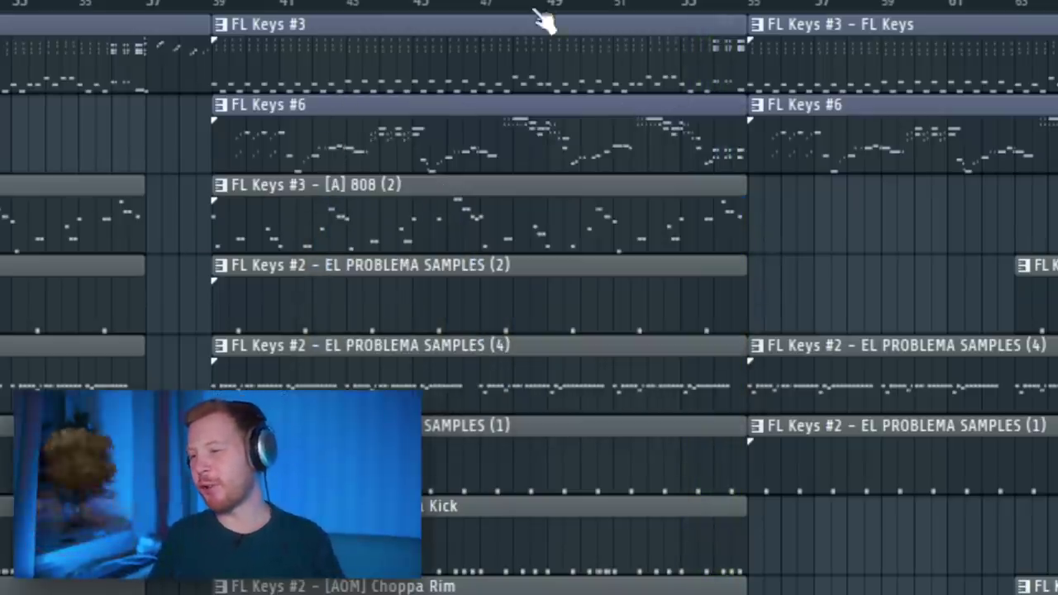
{"action": "left_click", "coordinate": [504, 7]}
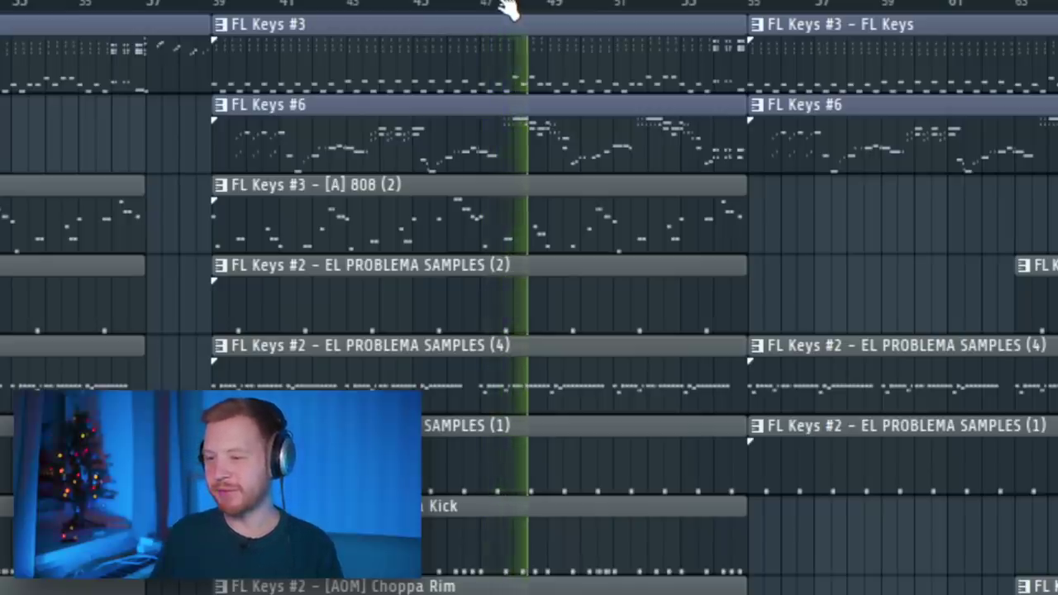
{"action": "scroll", "coordinate": [570, 213], "scroll_direction": "up", "scroll_amount": 3}
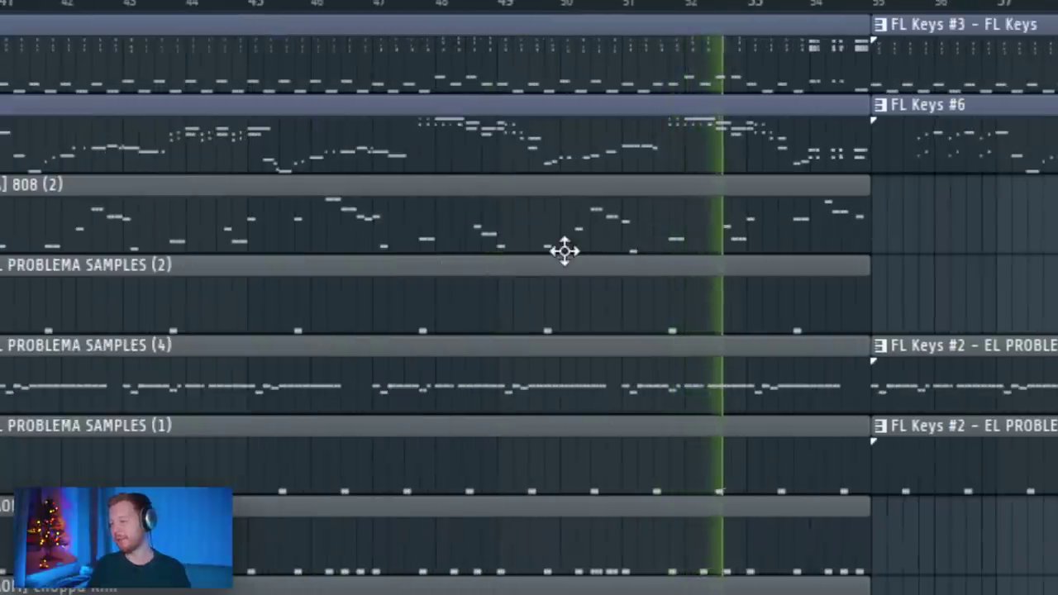
Open the notes of the [A] 808 (2) pattern, lengthen the A4 note and place another A4 note after it.
{"action": "double_click", "coordinate": [619, 181]}
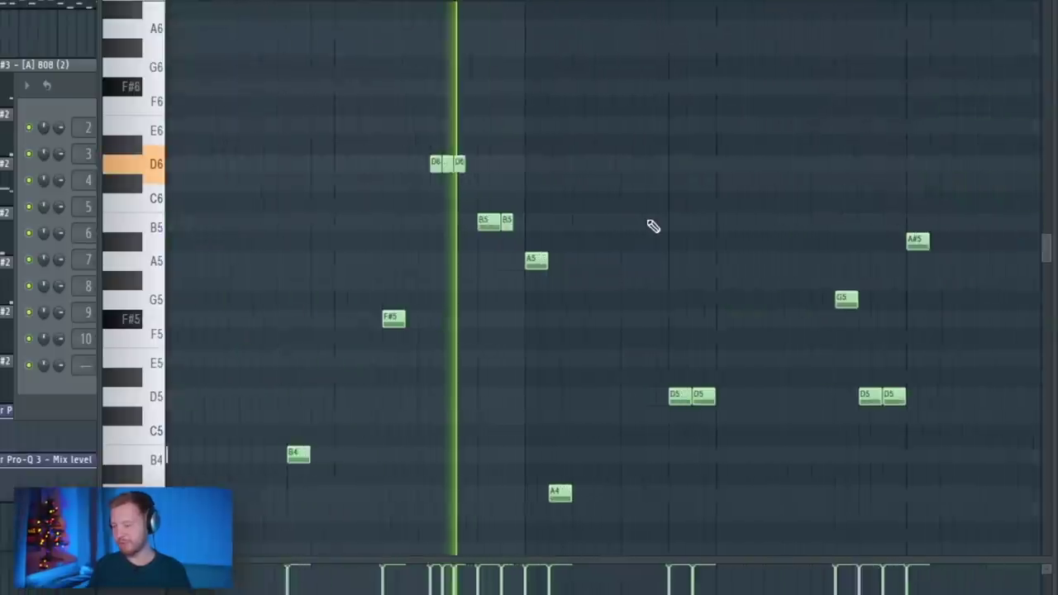
{"action": "scroll", "coordinate": [653, 225], "scroll_direction": "up", "scroll_amount": 1}
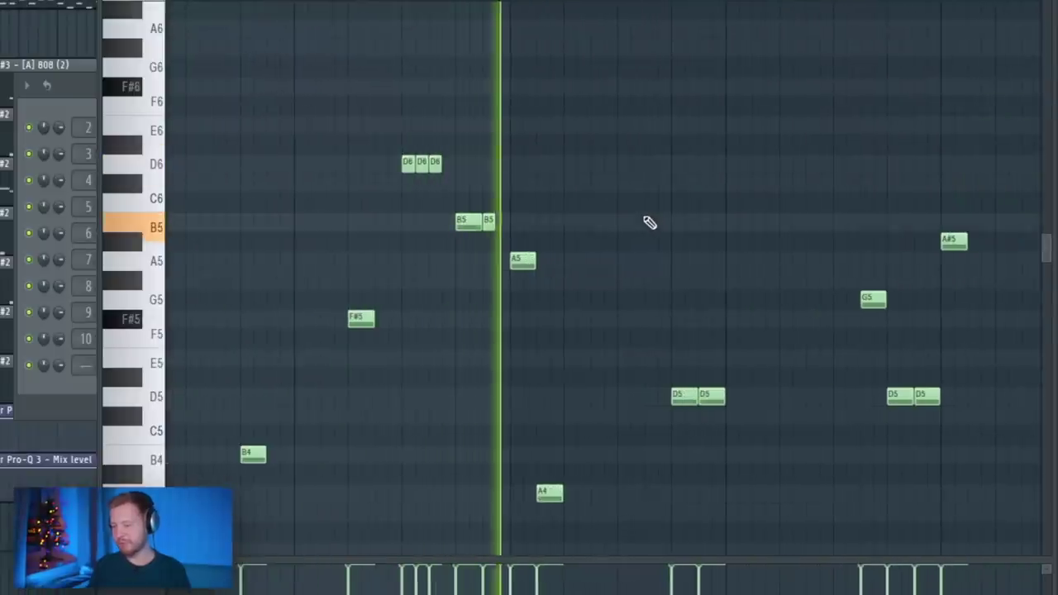
{"action": "left_click_drag", "start_coordinate": [563, 507], "coordinate": [577, 507]}
{"action": "left_click", "coordinate": [621, 494]}
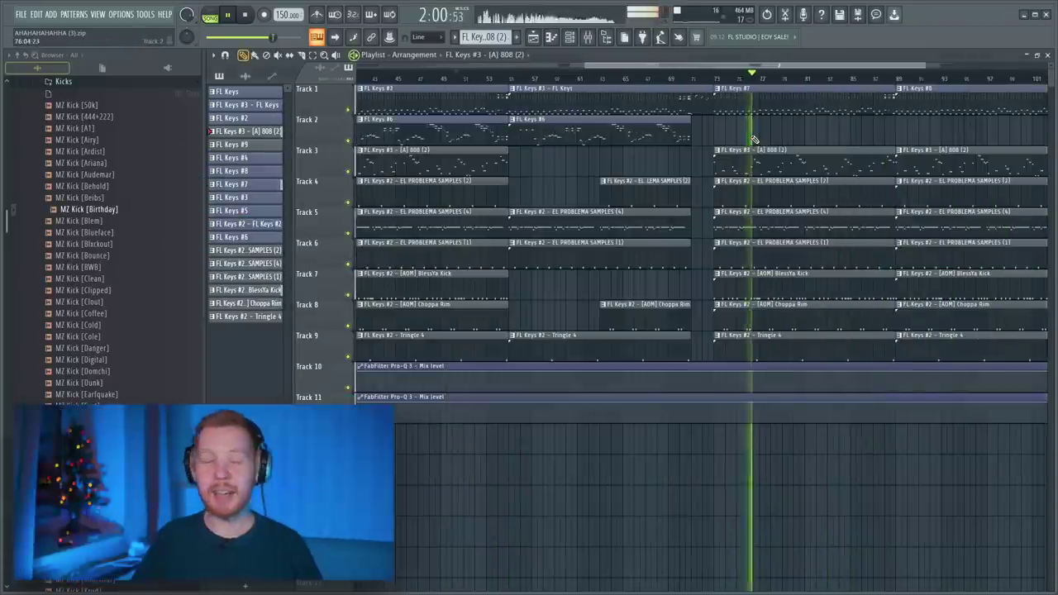
Play the another_tik_tok_107bpm_Dm beat through its drop, looking over the arrangement and the 808 Mary mixer track.
{"action": "key", "text": "space"}
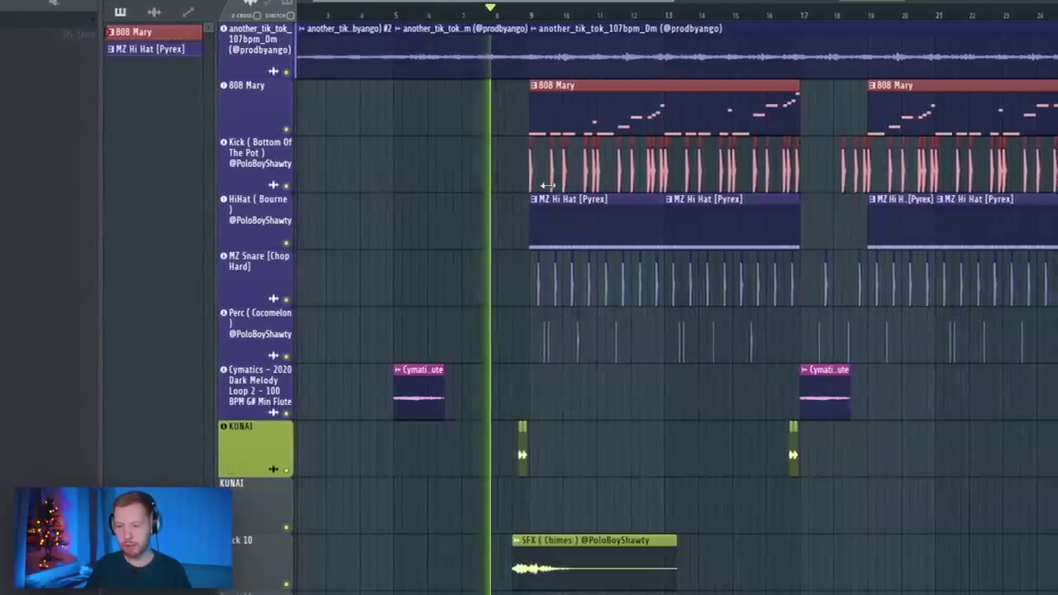
{"action": "scroll", "coordinate": [534, 220], "scroll_direction": "up", "scroll_amount": 5}
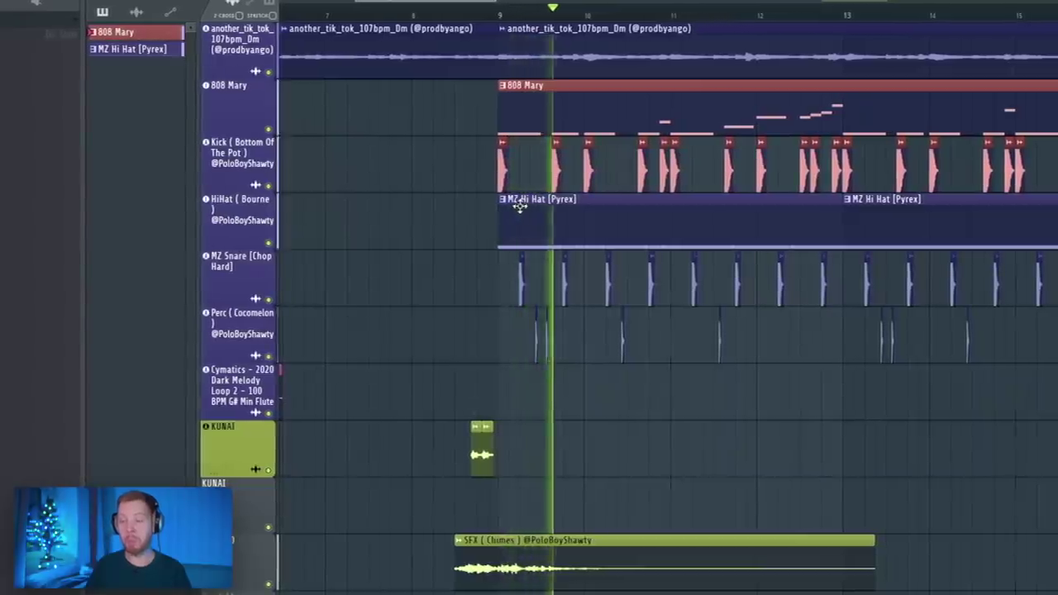
{"action": "scroll", "coordinate": [519, 206], "scroll_direction": "down", "scroll_amount": 3}
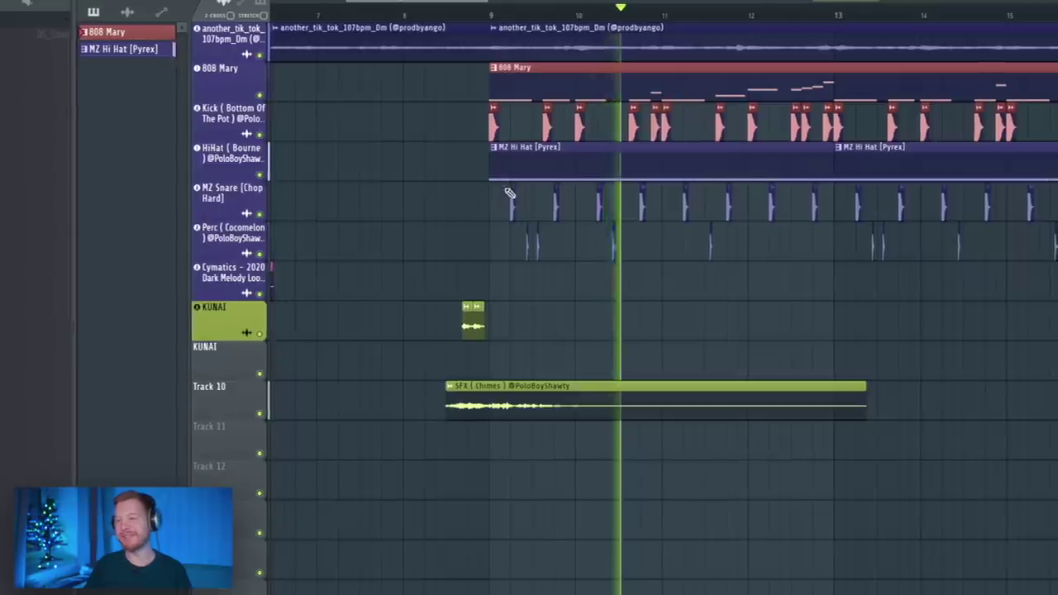
{"action": "scroll", "coordinate": [506, 195], "scroll_direction": "down", "scroll_amount": 5}
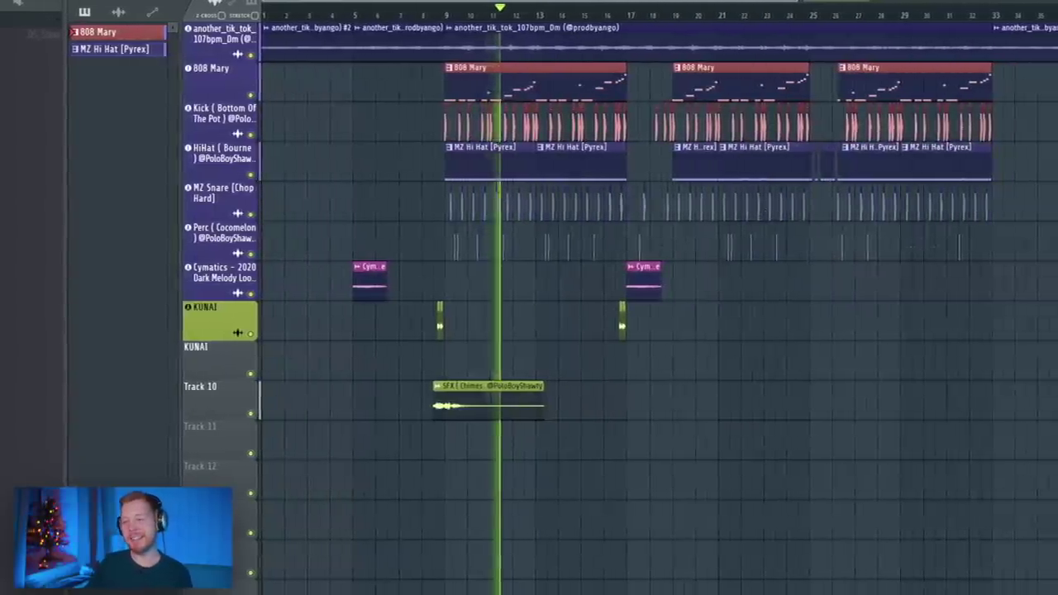
{"action": "scroll", "coordinate": [472, 261], "scroll_direction": "up", "scroll_amount": 3}
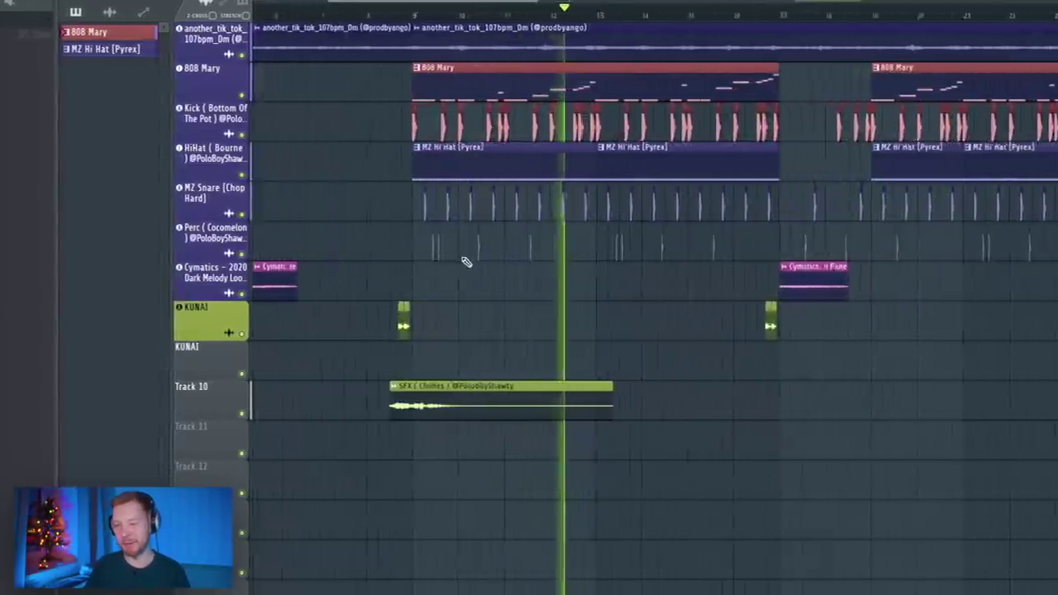
{"action": "key", "text": "F9"}
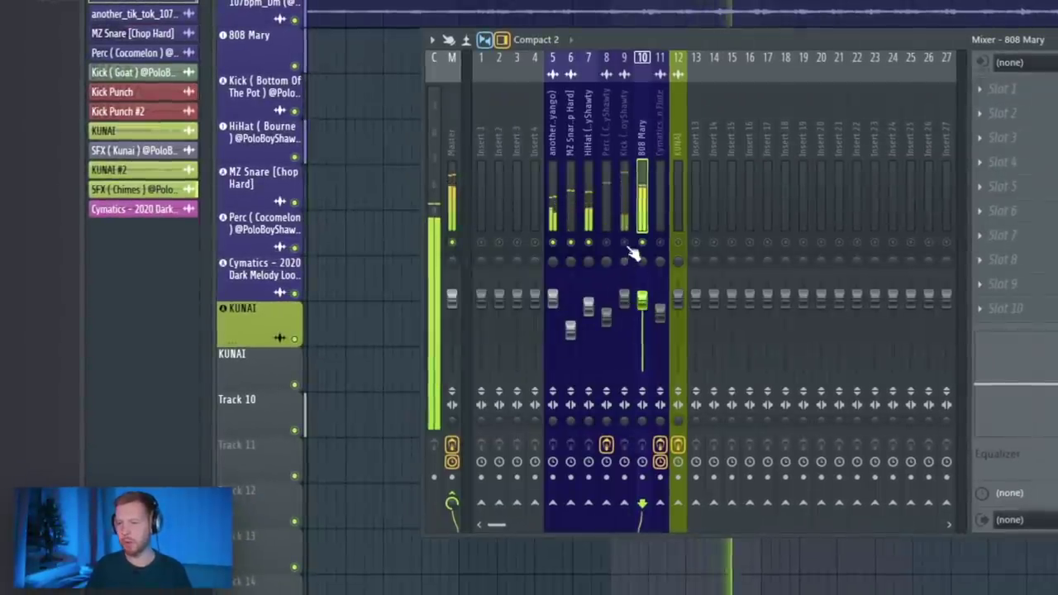
{"action": "key", "text": "F9"}
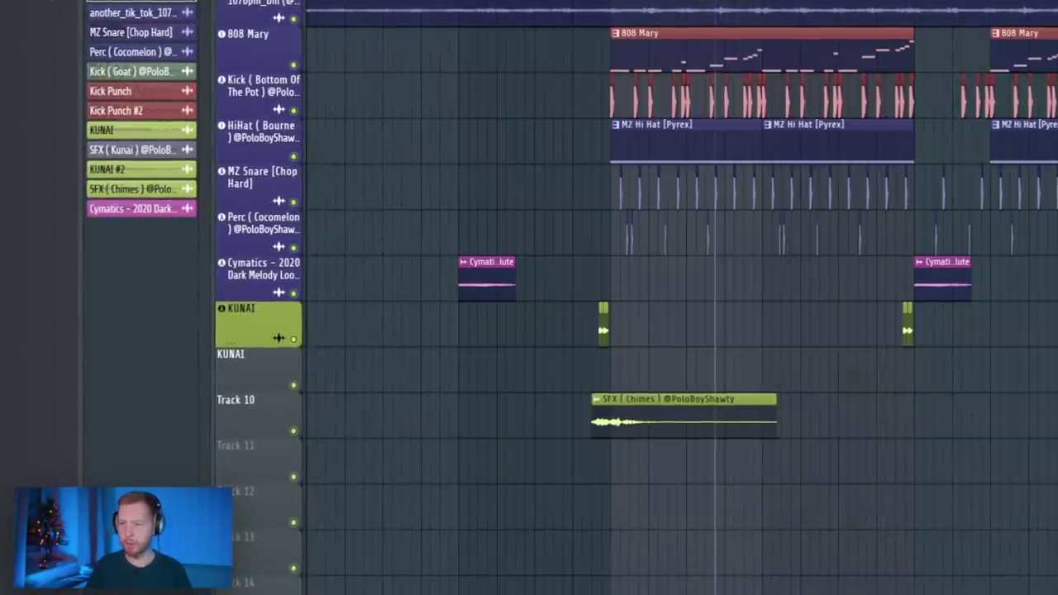
Retune the long note at bar 3 of the MZ 808 [Amari] pattern, raising it to A#6 and lowering it from there by an octave and five semitones.
{"action": "key", "text": "F6"}
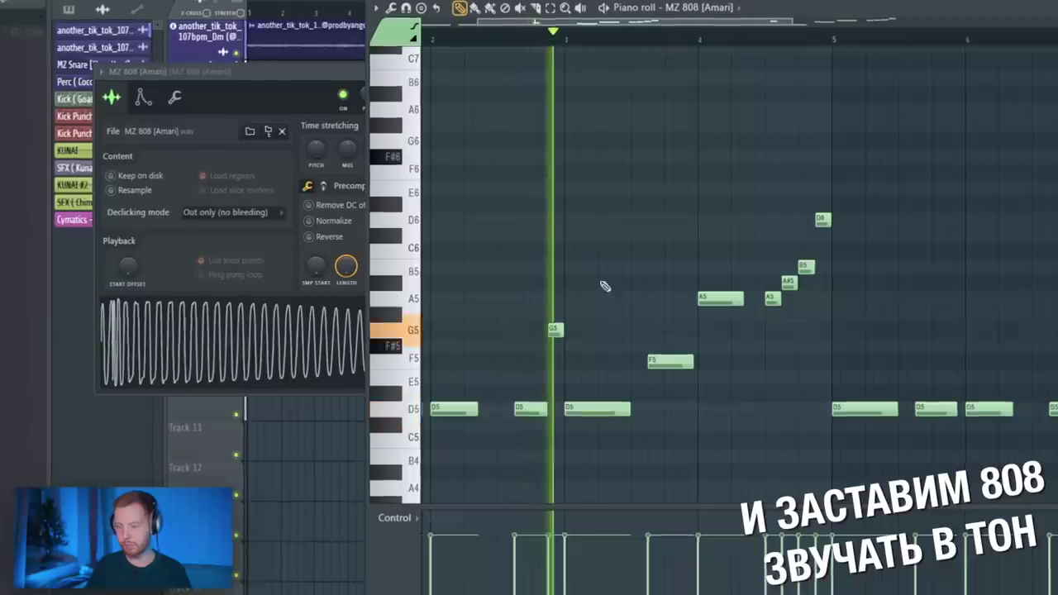
{"action": "left_click_drag", "start_coordinate": [561, 283], "coordinate": [566, 359]}
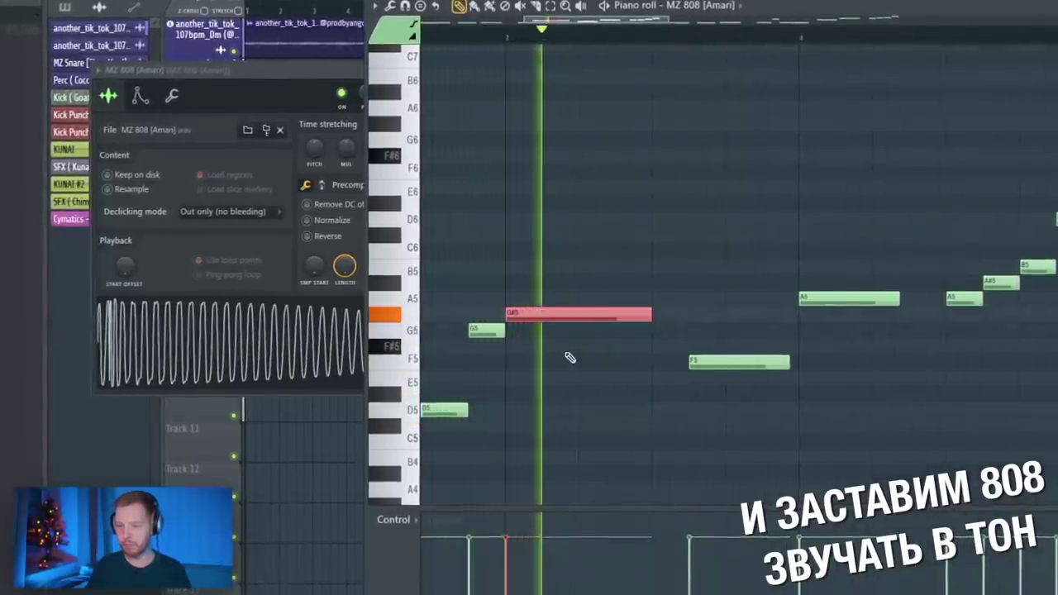
{"action": "key", "text": "ctrl+Up"}
{"action": "left_click", "coordinate": [533, 41]}
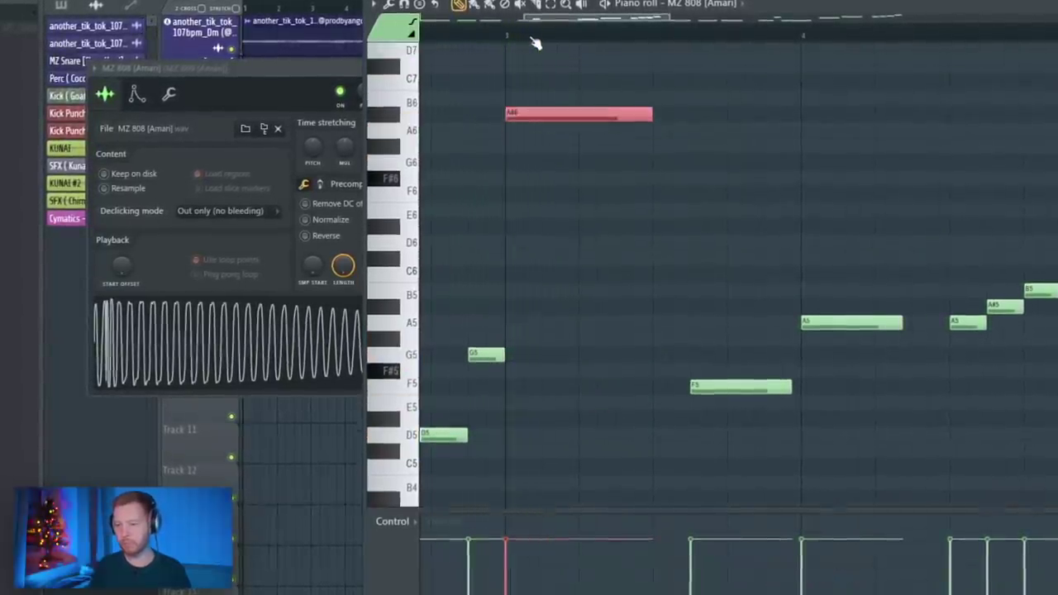
{"action": "key", "text": "ctrl+Down"}
{"action": "key", "text": "Down"}
{"action": "key", "text": "Down"}
{"action": "key", "text": "Down"}
{"action": "key", "text": "Down"}
{"action": "key", "text": "Down"}
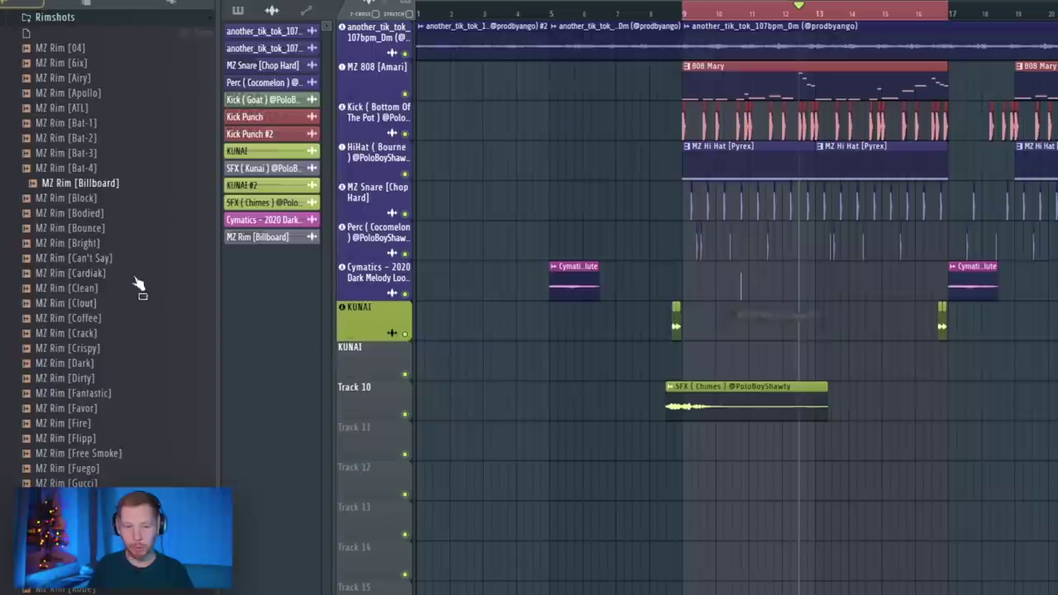
Add the MZ Snare [Focus] sample from the Common Snares folder of Mike Zara's Stash to the playlist at about bar 11.
{"action": "scroll", "coordinate": [64, 272], "scroll_direction": "up", "scroll_amount": 5}
{"action": "left_click", "coordinate": [42, 254]}
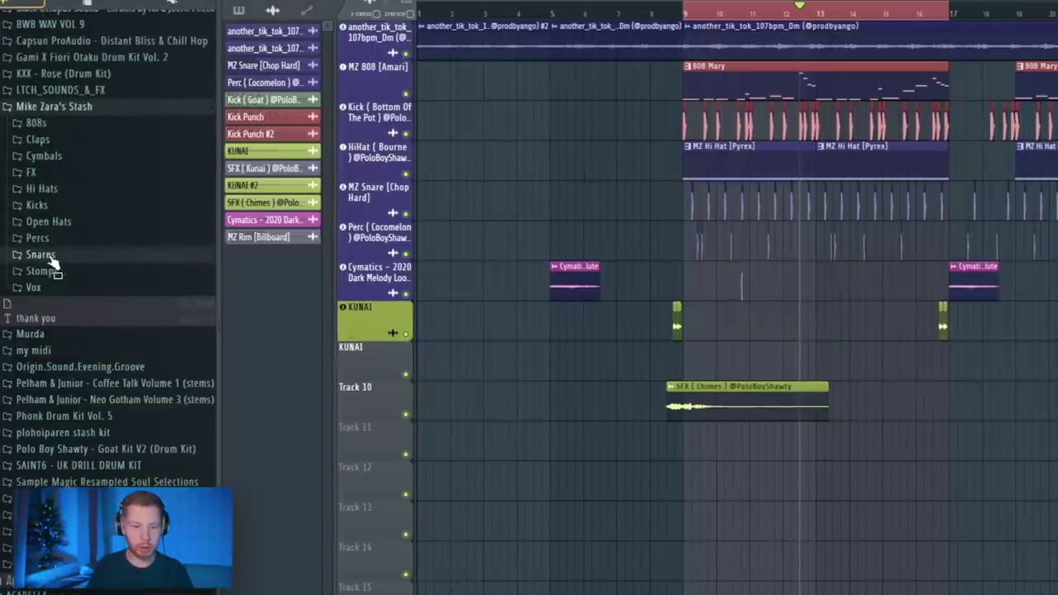
{"action": "left_click", "coordinate": [50, 258]}
{"action": "left_click", "coordinate": [52, 267]}
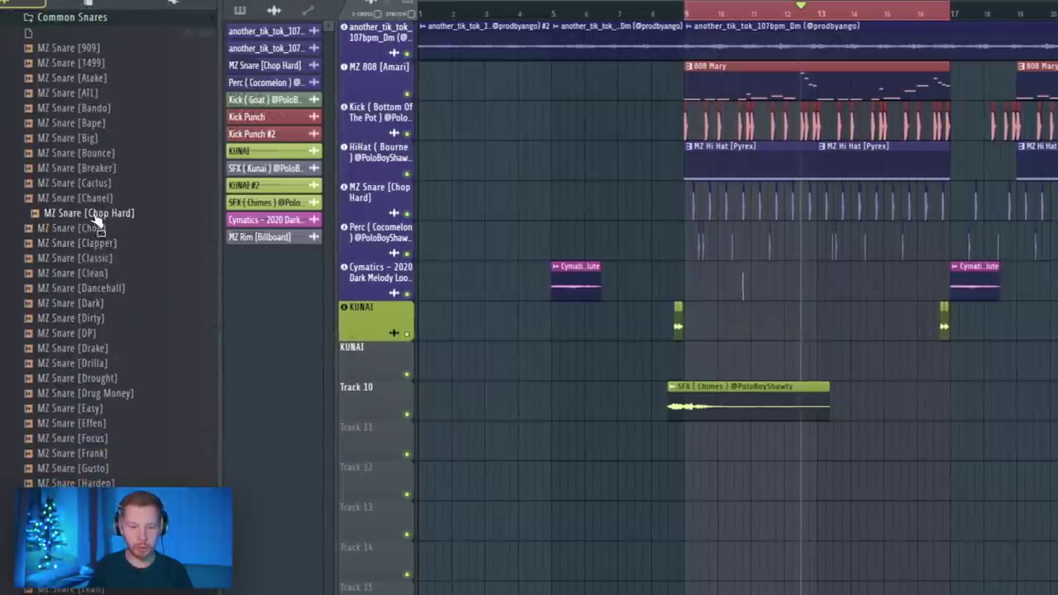
{"action": "left_click_drag", "start_coordinate": [755, 320], "coordinate": [767, 342]}
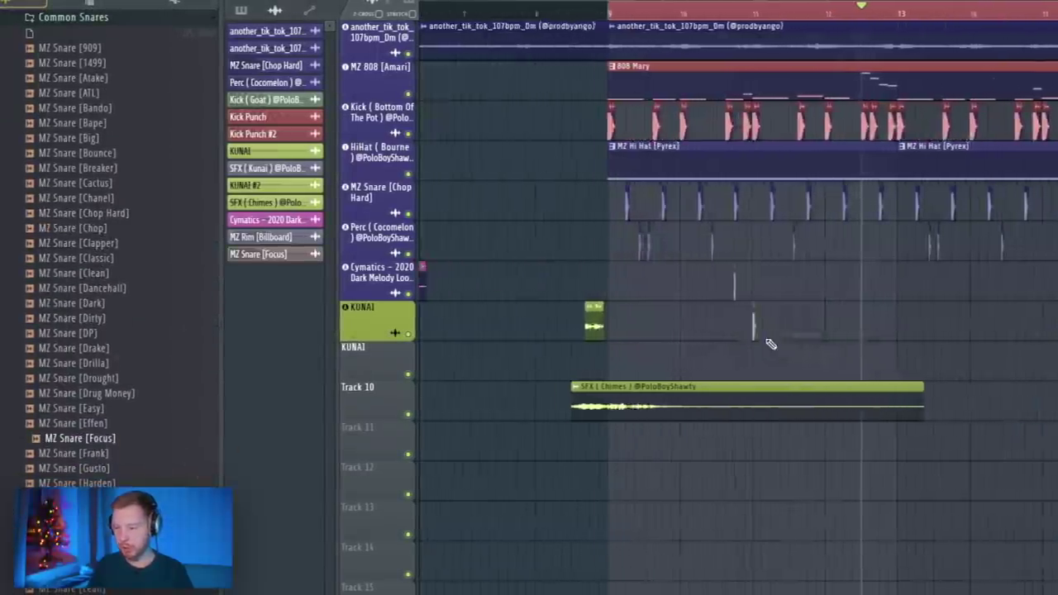
Layer MZ Snare [Focus] under the first two snares of bar 9 and MZ Rim [Billboard] over the percs, and play the result.
{"action": "scroll", "coordinate": [696, 319], "scroll_direction": "up", "scroll_amount": 4}
{"action": "scroll", "coordinate": [597, 349], "scroll_direction": "up", "scroll_amount": 4}
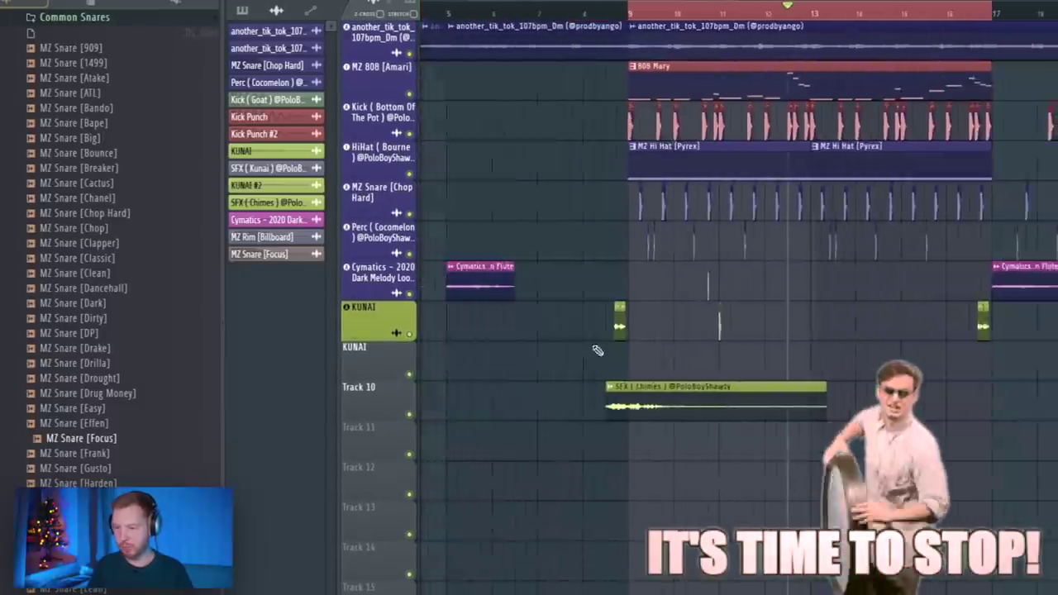
{"action": "left_click_drag", "start_coordinate": [998, 321], "coordinate": [1053, 287]}
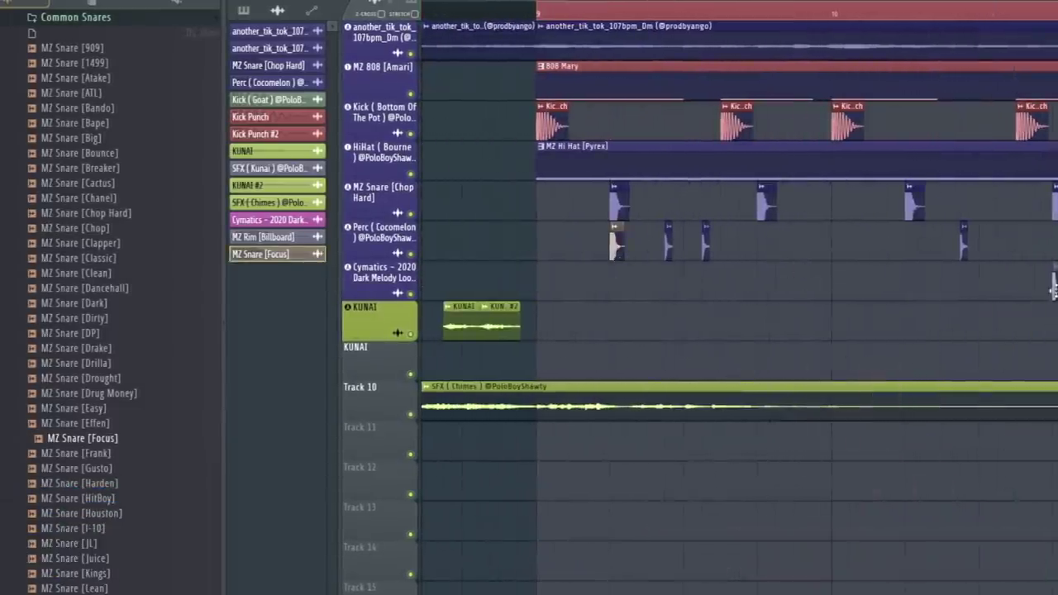
{"action": "left_click", "coordinate": [764, 244]}
{"action": "key", "text": "space"}
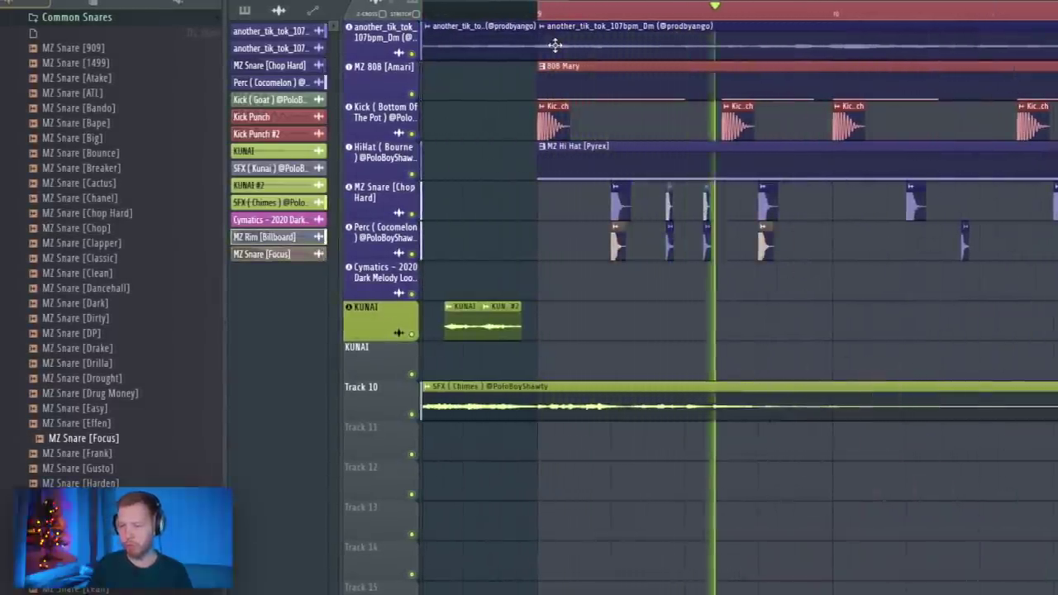
Open the MZ Snare [Focus] sample settings, check the precomputed effects during playback and close the window.
{"action": "double_click", "coordinate": [765, 244]}
{"action": "key", "text": "space"}
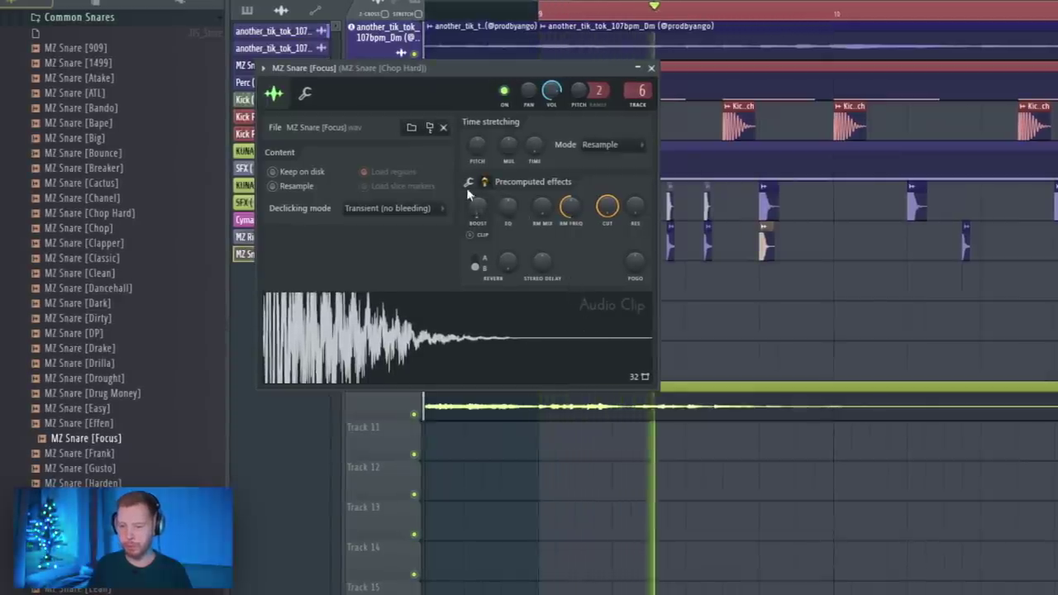
{"action": "left_click", "coordinate": [468, 182]}
{"action": "key", "text": "Escape"}
Repeat the layered snare, rim and perc hits across bars 9 to 12 and play the section.
{"action": "scroll", "coordinate": [988, 264], "scroll_direction": "down", "scroll_amount": 3}
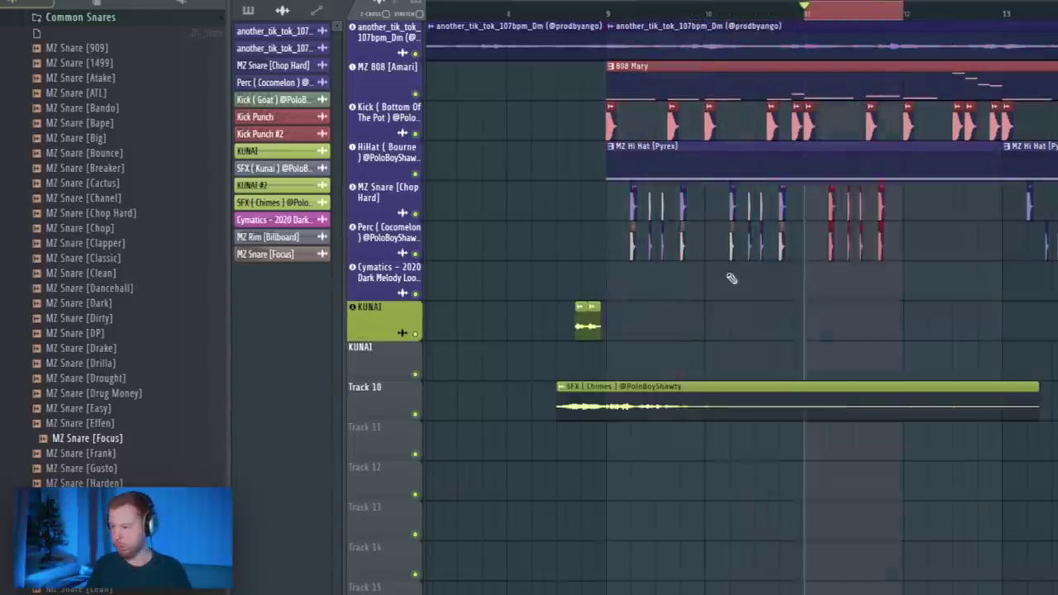
{"action": "scroll", "coordinate": [744, 9], "scroll_direction": "down", "scroll_amount": 3}
{"action": "key", "text": "space"}
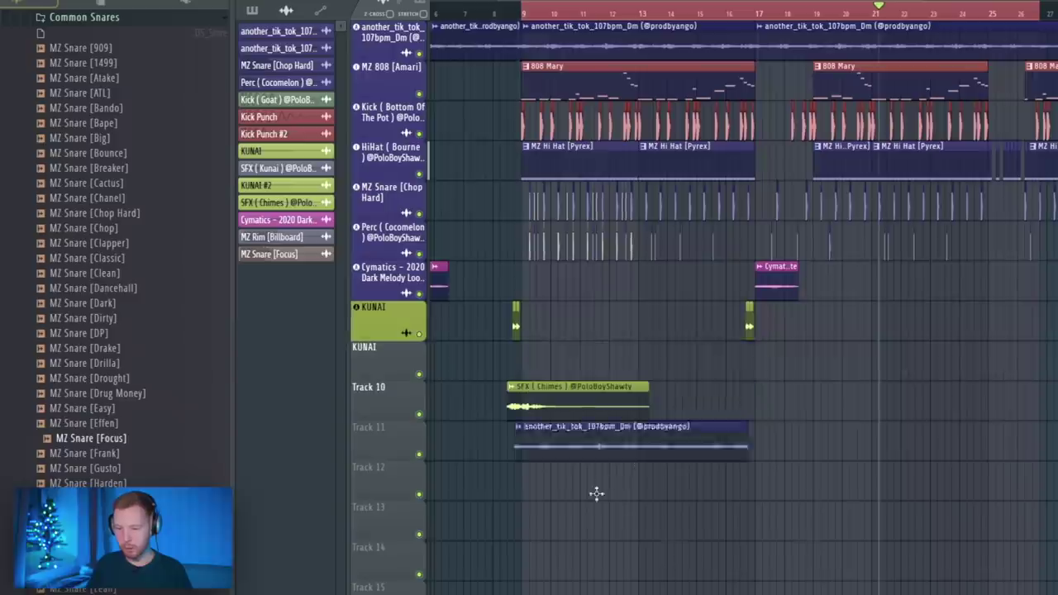
Move the copied another_tik_tok_107bpm_Dm clip down to Track 12 so that it starts at bar 9.
{"action": "left_click_drag", "start_coordinate": [595, 493], "coordinate": [617, 507]}
{"action": "left_click_drag", "start_coordinate": [565, 477], "coordinate": [557, 477]}
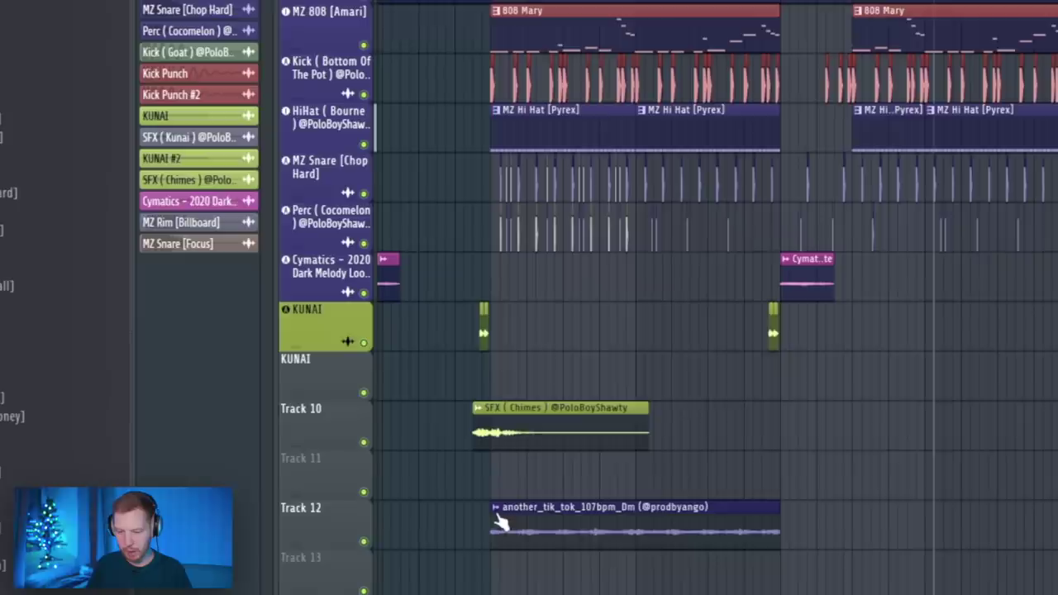
Make the copied another_tik_tok_107bpm_Dm clip on Track 12 unique, check its sample settings and start playback.
{"action": "left_click", "coordinate": [526, 469]}
{"action": "left_click", "coordinate": [655, 507]}
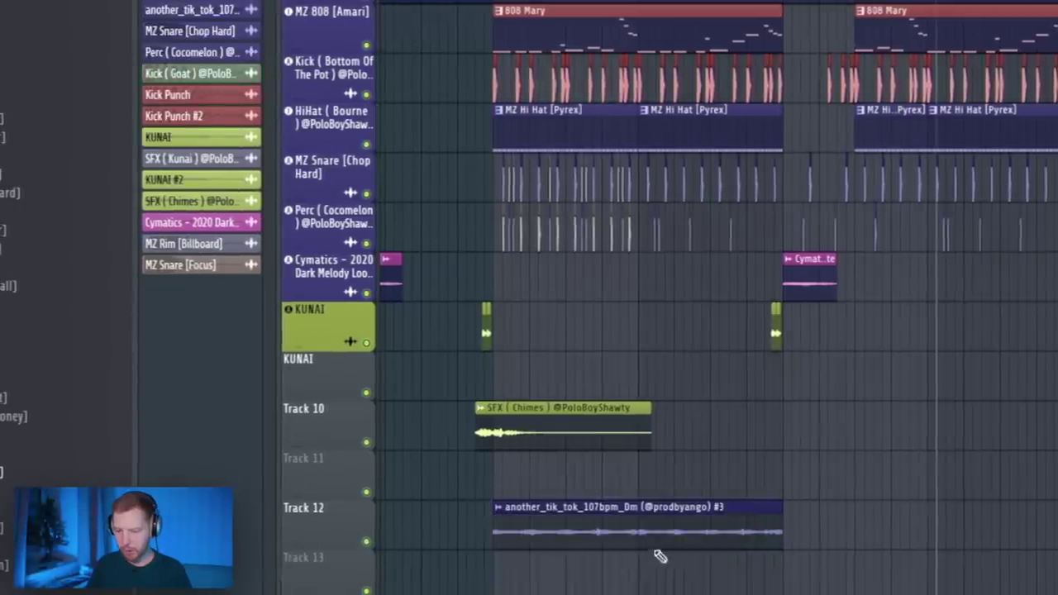
{"action": "double_click", "coordinate": [583, 527]}
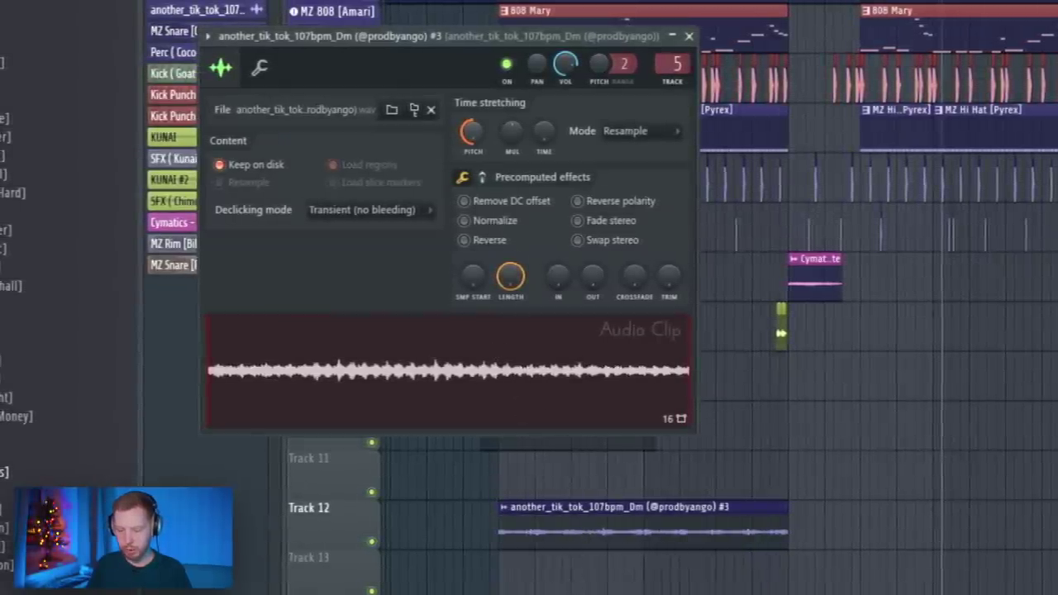
{"action": "key", "text": "Escape"}
{"action": "key", "text": "space"}
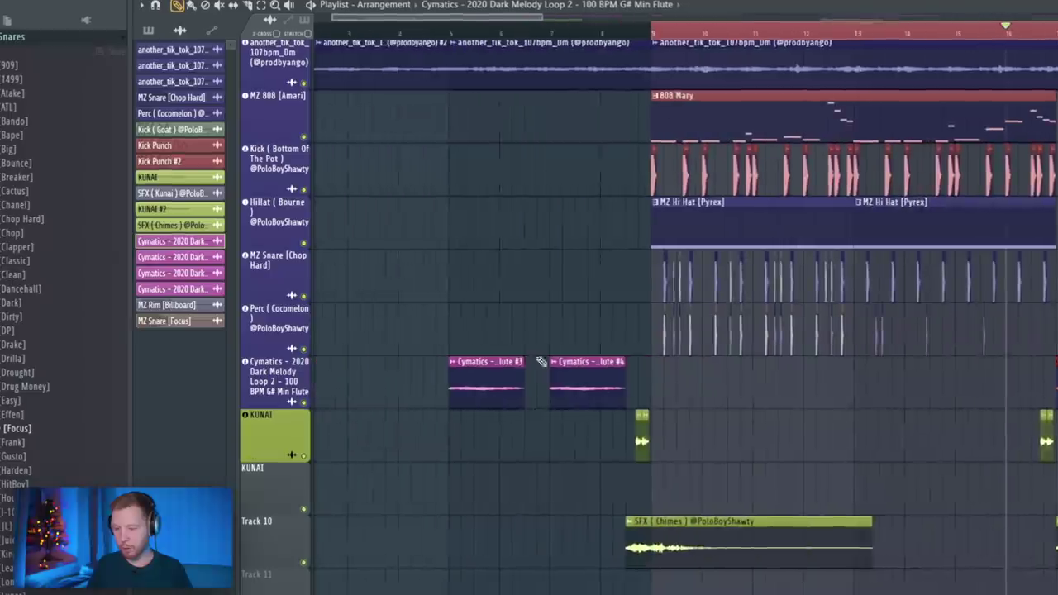
Shift the KUNAI and KUNAI #2 clips so that they end at bar 17, and play the transition.
{"action": "scroll", "coordinate": [738, 442], "scroll_direction": "right", "scroll_amount": 5}
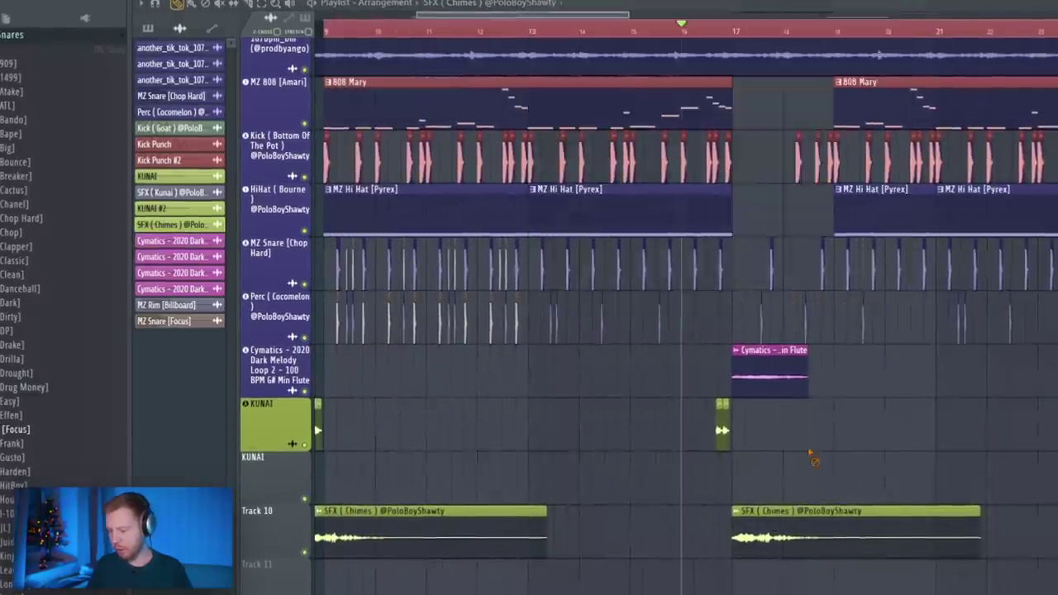
{"action": "scroll", "coordinate": [779, 455], "scroll_direction": "up", "scroll_amount": 6}
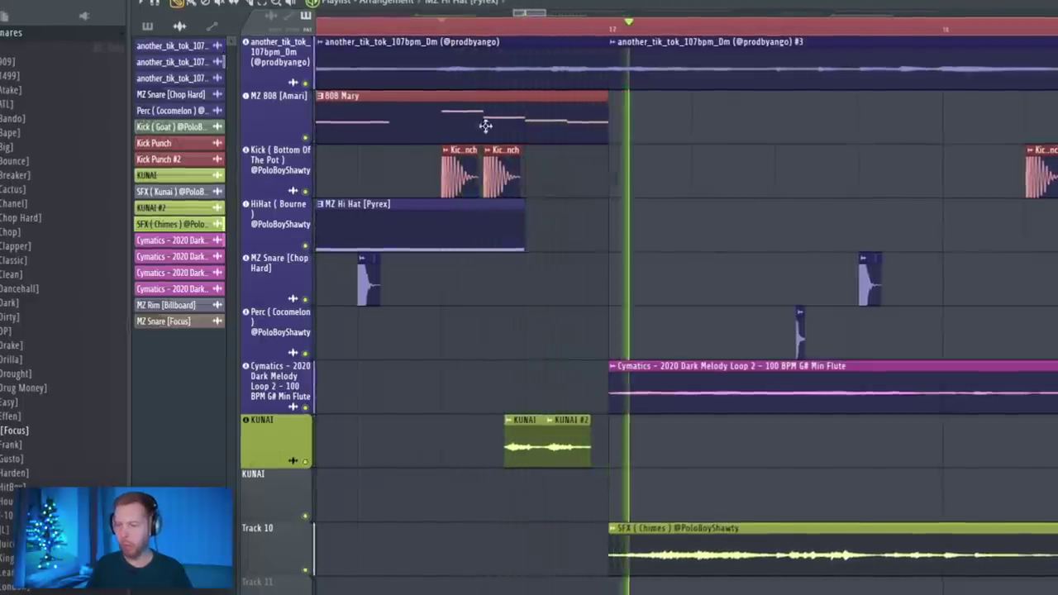
{"action": "scroll", "coordinate": [578, 446], "scroll_direction": "up", "scroll_amount": 2}
{"action": "left_click_drag", "start_coordinate": [446, 447], "coordinate": [490, 447]}
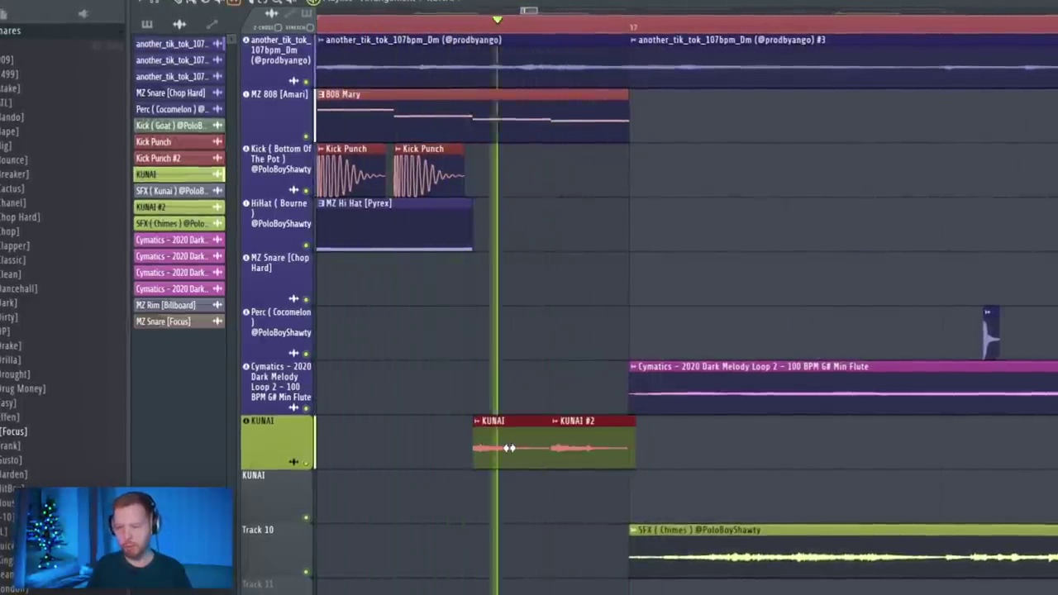
{"action": "scroll", "coordinate": [517, 355], "scroll_direction": "down", "scroll_amount": 3}
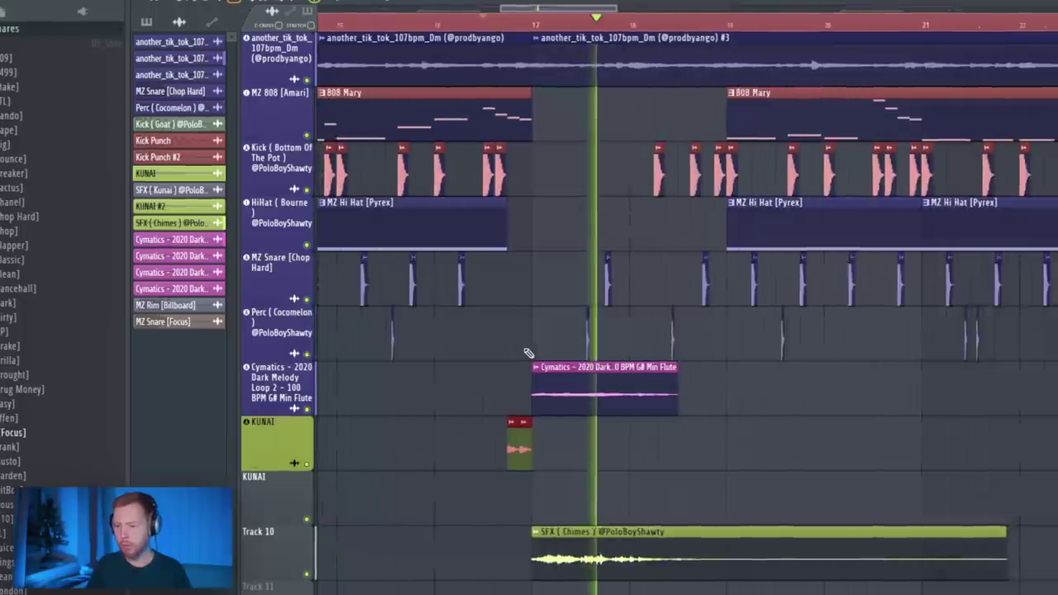
{"action": "key", "text": "space"}
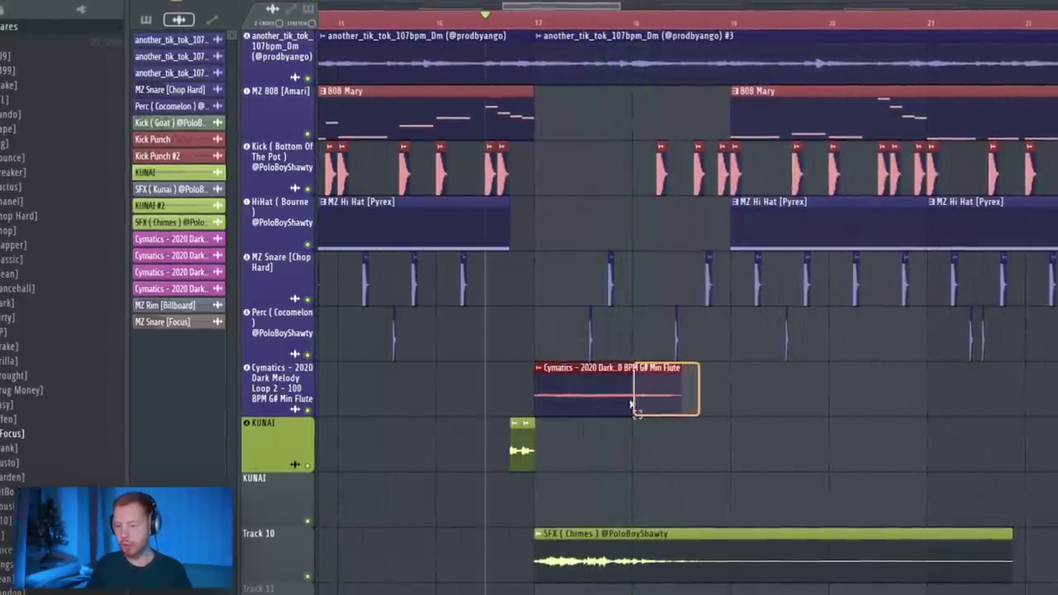
Create a Mix level automation clip below the flute track and shape its level from bar 17 onward.
{"action": "scroll", "coordinate": [427, 376], "scroll_direction": "down", "scroll_amount": 3}
{"action": "scroll", "coordinate": [449, 419], "scroll_direction": "left", "scroll_amount": 2}
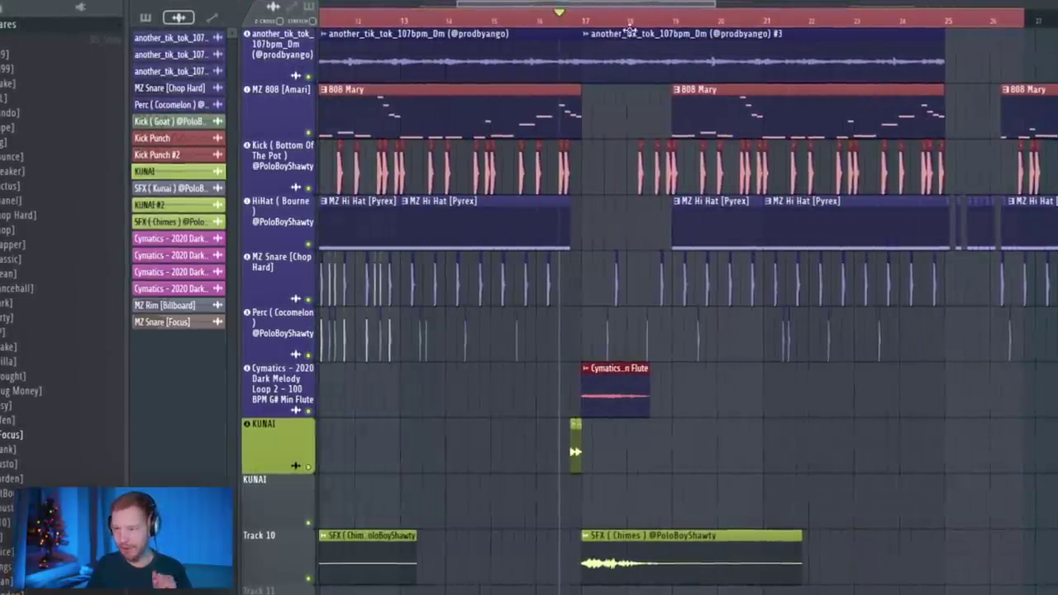
{"action": "key", "text": "F9"}
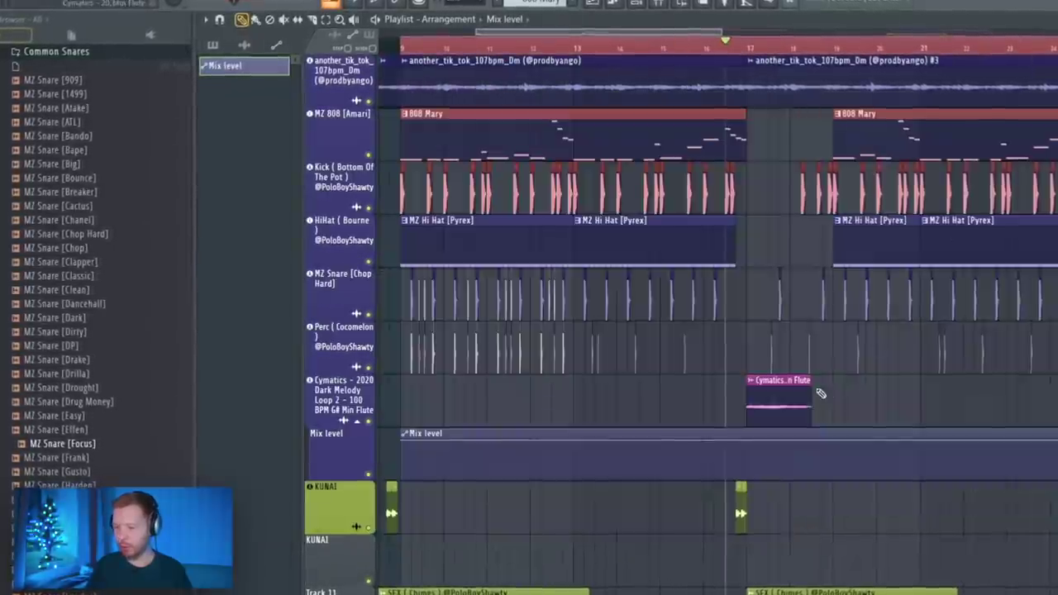
{"action": "left_click_drag", "start_coordinate": [812, 436], "coordinate": [890, 439]}
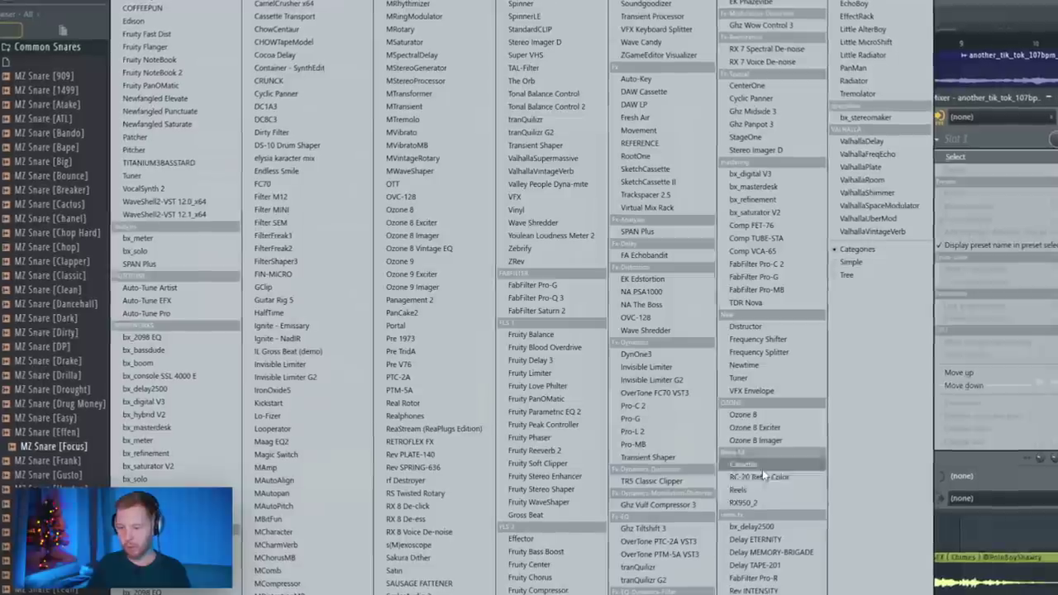
Add RC-20 Retro Color to the melody's mixer track, narrow its EQ range and open the Saturn 2 saturation styles.
{"action": "left_click", "coordinate": [762, 476]}
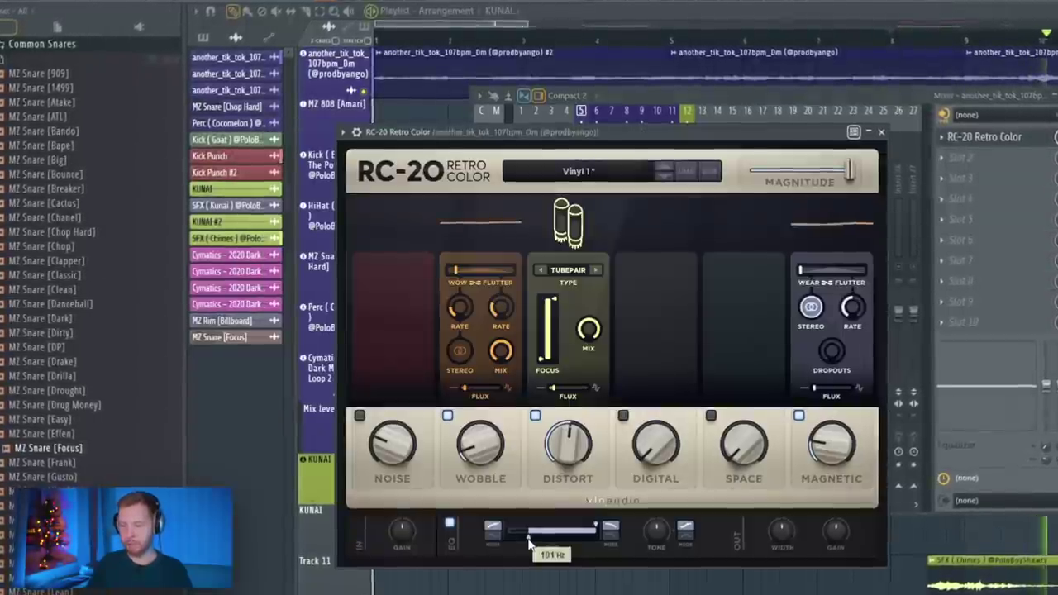
{"action": "left_click_drag", "start_coordinate": [596, 523], "coordinate": [588, 531]}
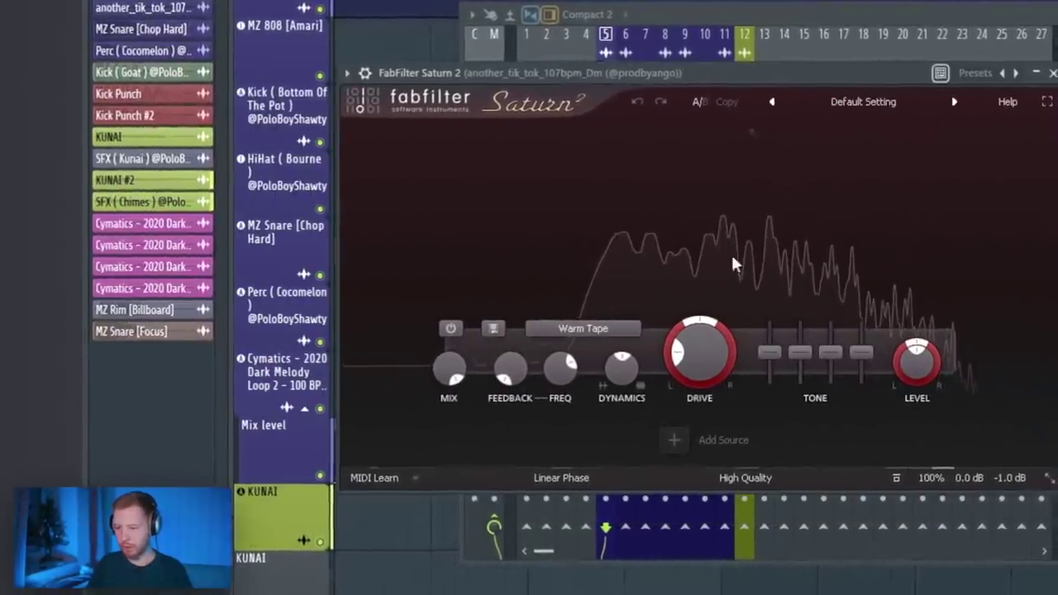
{"action": "left_click", "coordinate": [615, 334]}
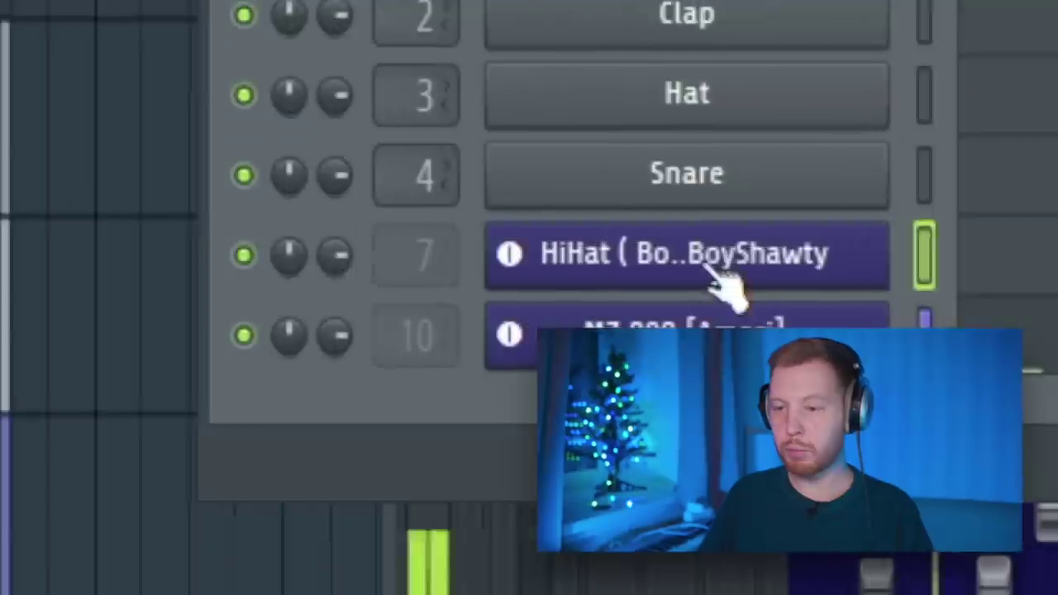
Open the HiHat channel in the channel rack.
{"action": "left_click", "coordinate": [721, 285]}
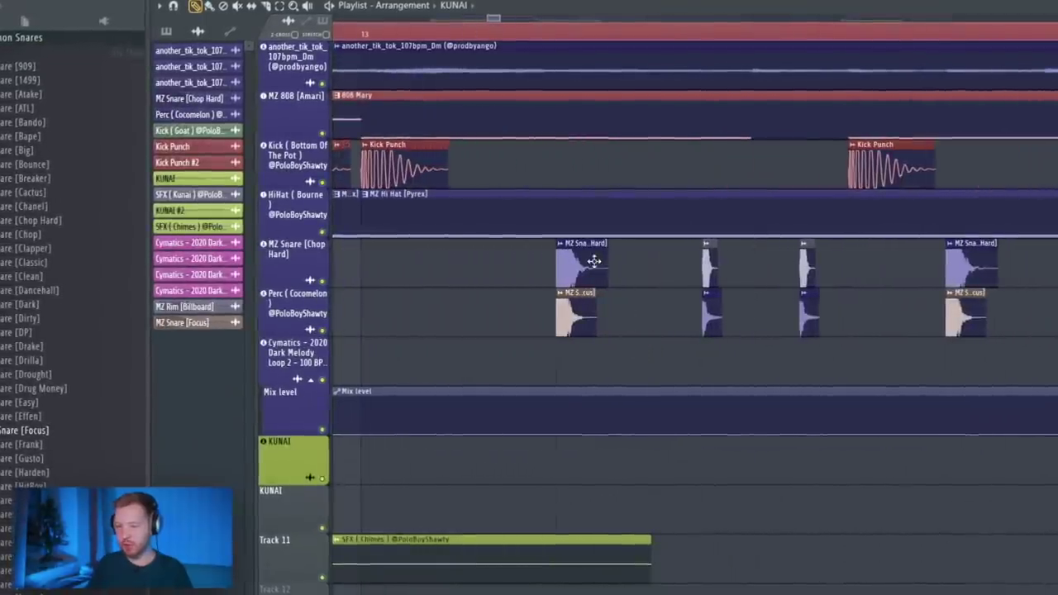
Layer MZ Clap [Wave] under the snares on Track 12 and place MZ Clap [Reverse] on Track 13 before bar 11.
{"action": "left_click", "coordinate": [590, 455]}
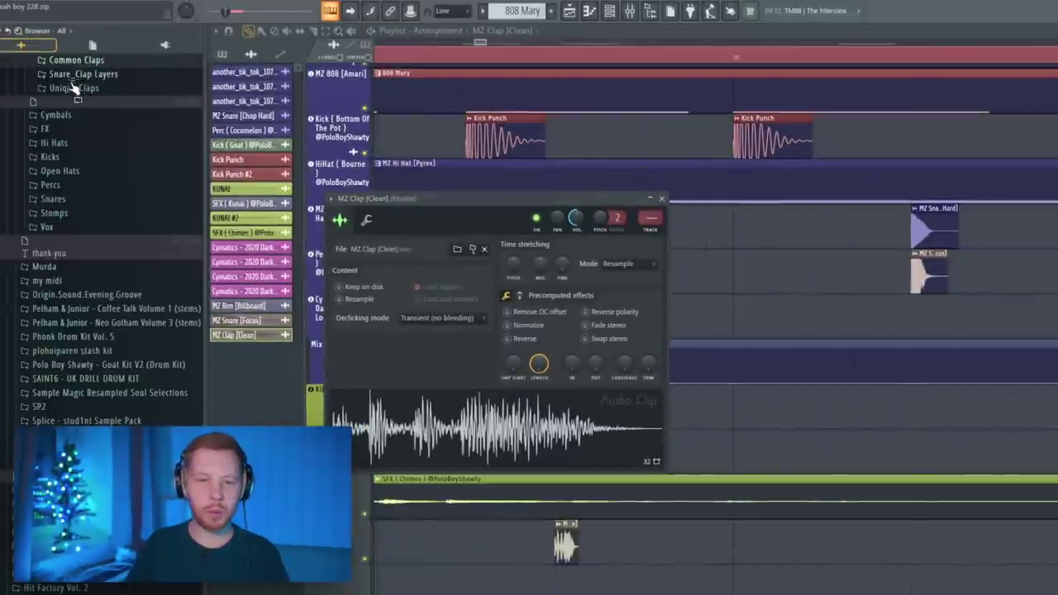
{"action": "scroll", "coordinate": [89, 124], "scroll_direction": "down", "scroll_amount": 6}
{"action": "left_click_drag", "start_coordinate": [82, 378], "coordinate": [644, 581]}
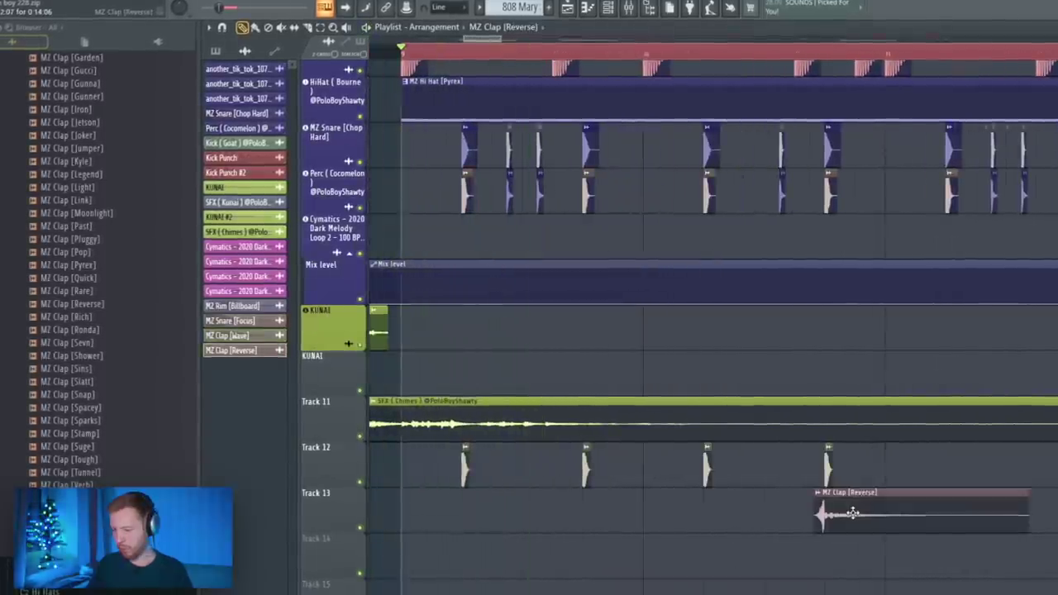
{"action": "double_click", "coordinate": [852, 513]}
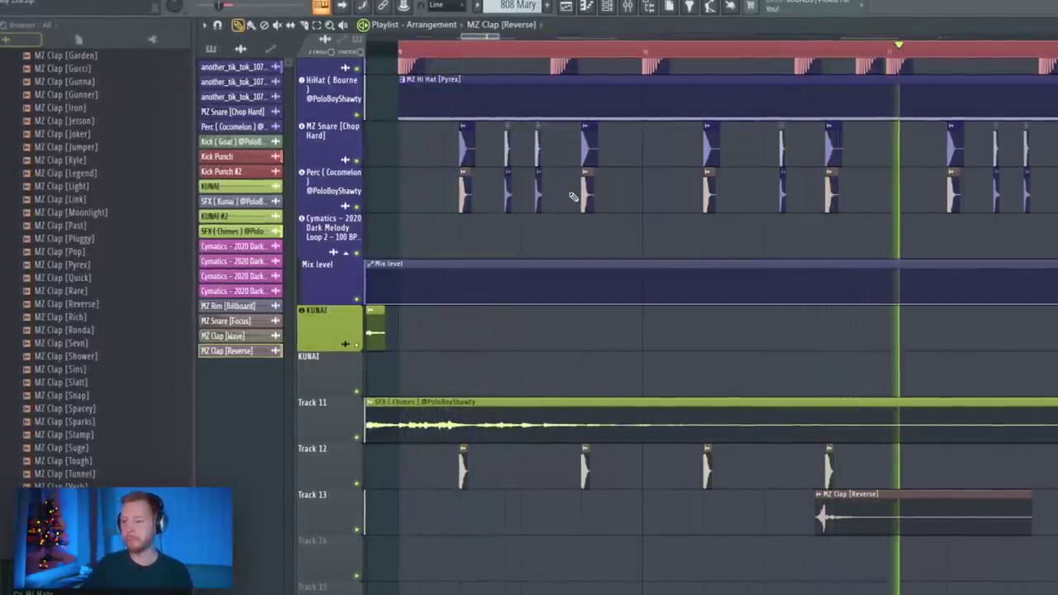
Place MZ Crash [Smoke Hit] from the Cymbals folder on Track 14 at bar 9 and play it with the beat.
{"action": "scroll", "coordinate": [677, 262], "scroll_direction": "down", "scroll_amount": 3}
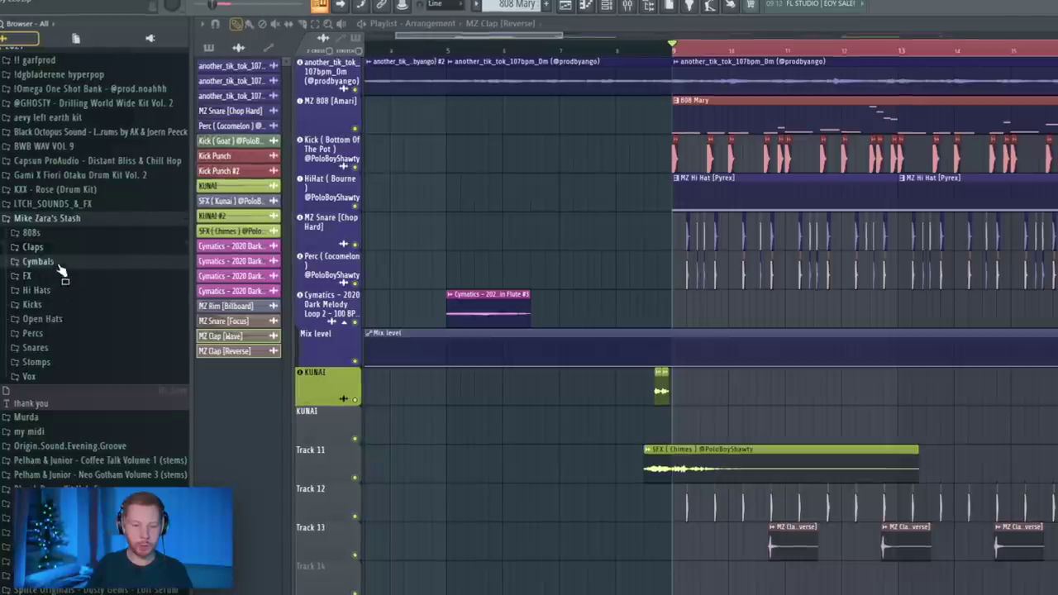
{"action": "left_click", "coordinate": [59, 265]}
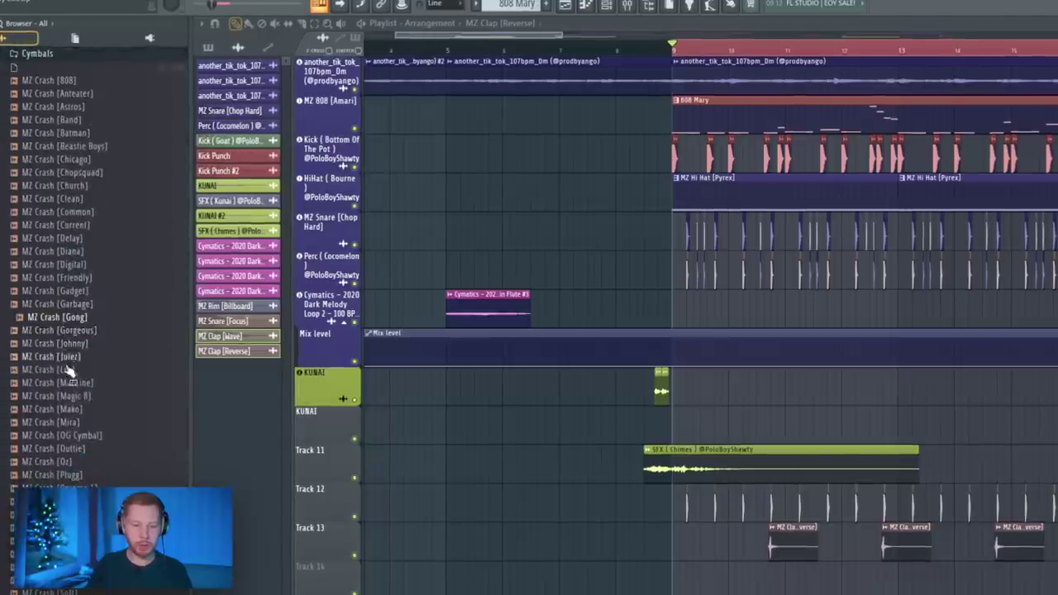
{"action": "double_click", "coordinate": [687, 586]}
{"action": "key", "text": "Escape"}
{"action": "key", "text": "space"}
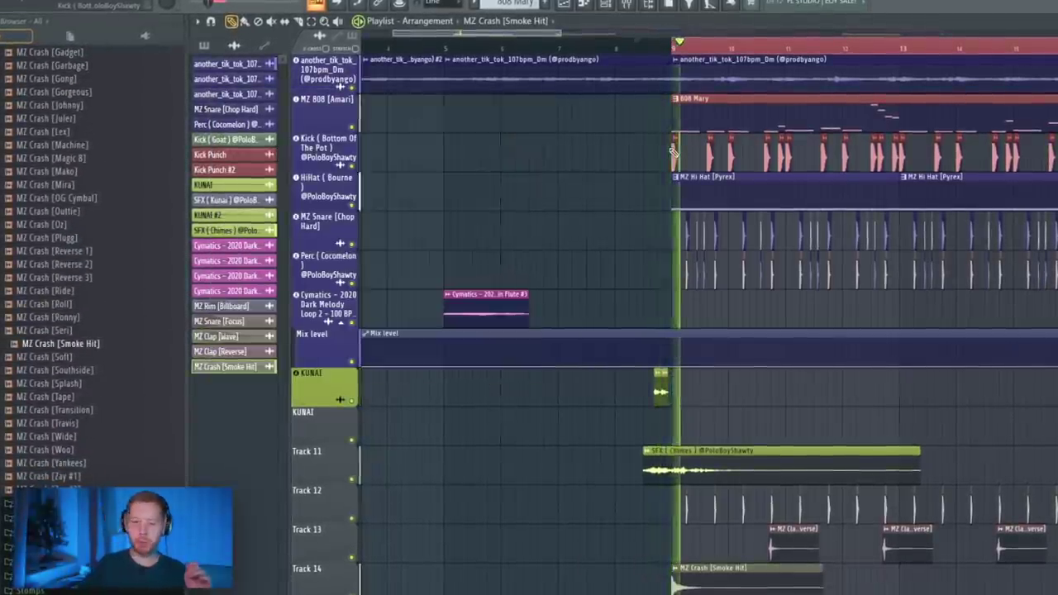
Replace the crash on Track 14 with MZ Crash [Machine] and close its sample settings.
{"action": "key", "text": "space"}
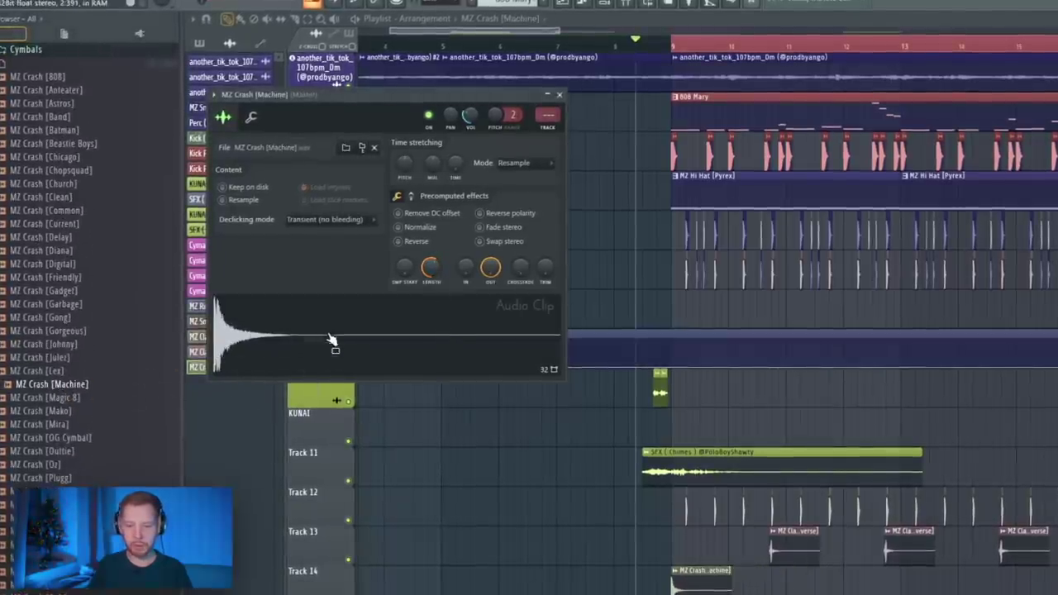
{"action": "key", "text": "Escape"}
{"action": "key", "text": "space"}
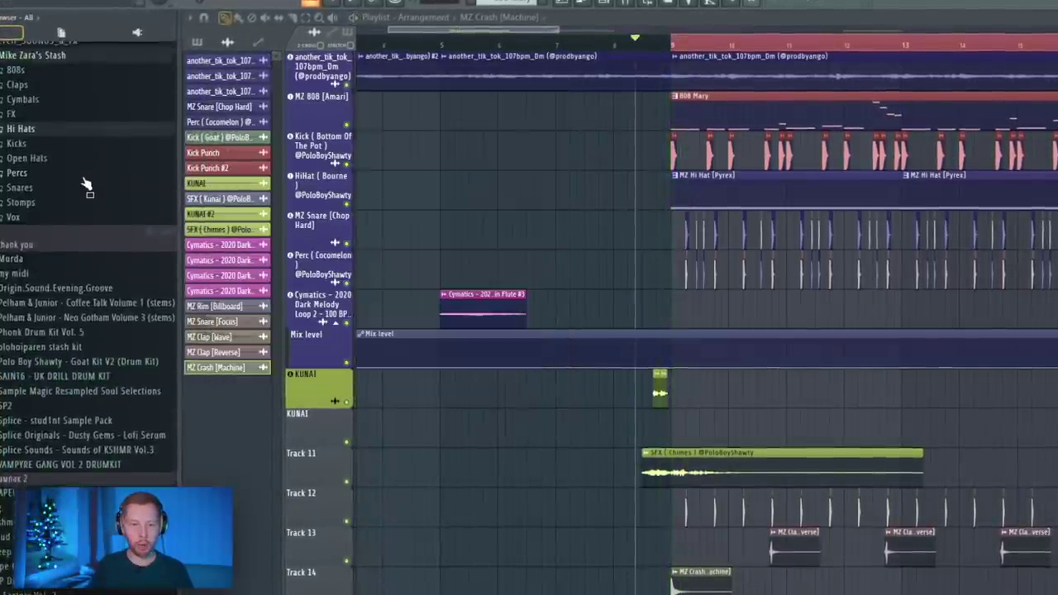
Add shortened MZ Open Hat [Airy] hits on Track 15 in bars 9 and 11 and play the section.
{"action": "left_click_drag", "start_coordinate": [70, 106], "coordinate": [615, 388]}
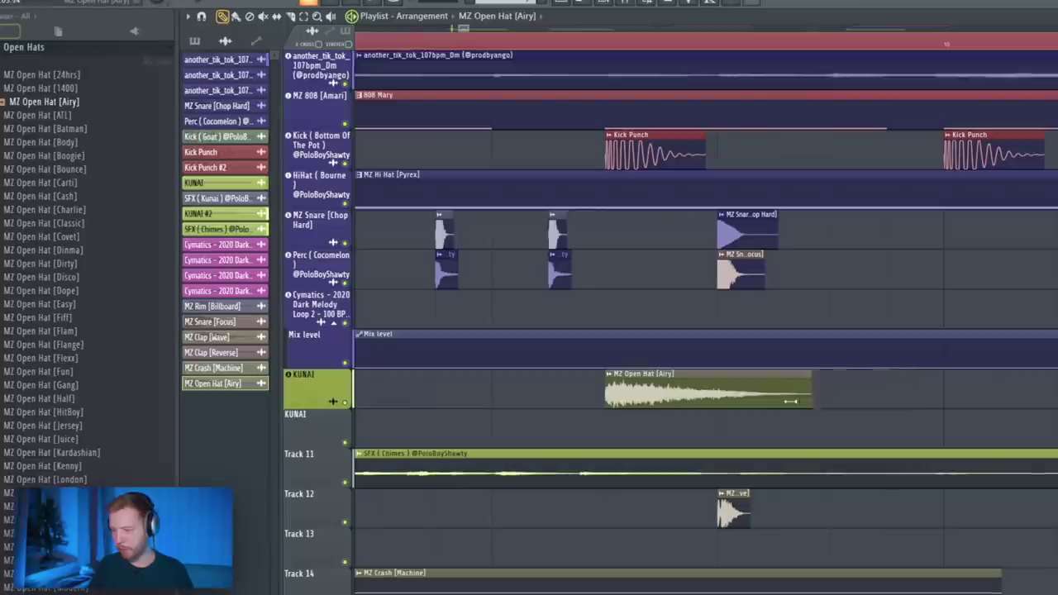
{"action": "key", "text": "space"}
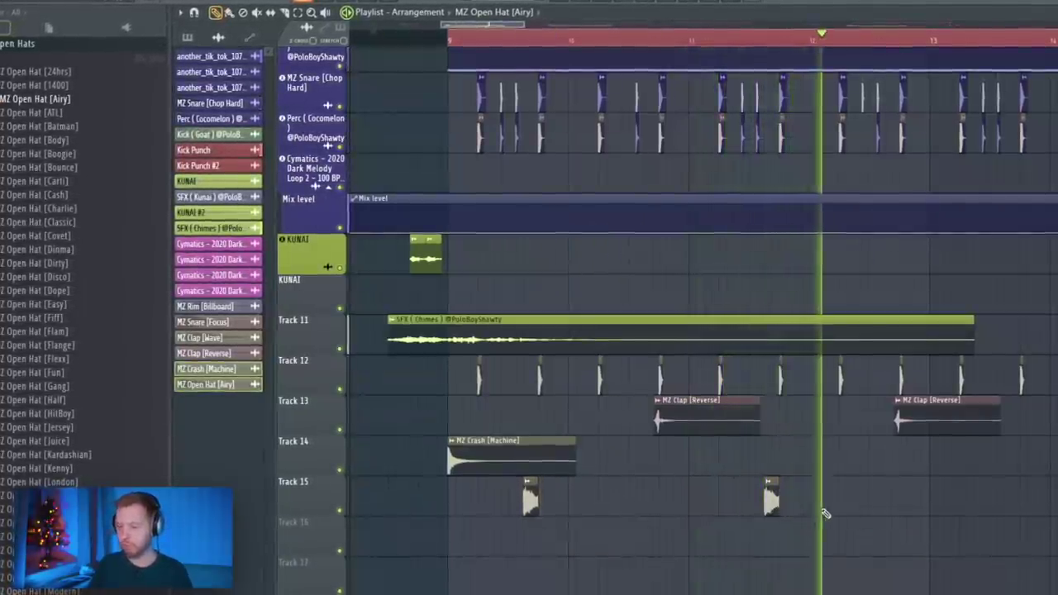
Chop the melody into eight short slices just before bar 13 and set its declicking mode to Generic (bleeding).
{"action": "left_click_drag", "start_coordinate": [824, 512], "coordinate": [579, 554]}
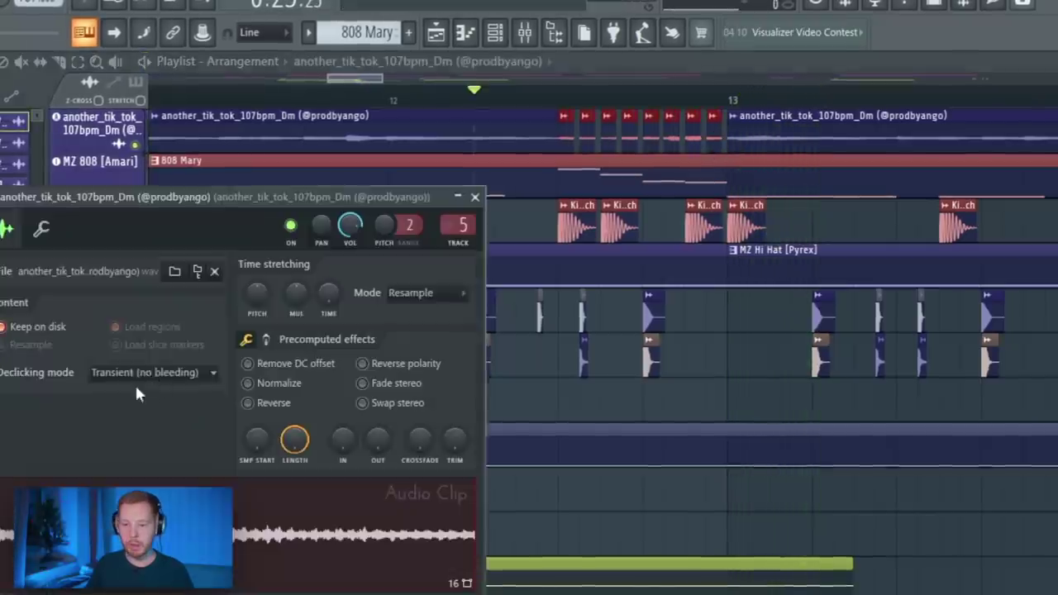
{"action": "left_click", "coordinate": [137, 373]}
{"action": "left_click", "coordinate": [162, 445]}
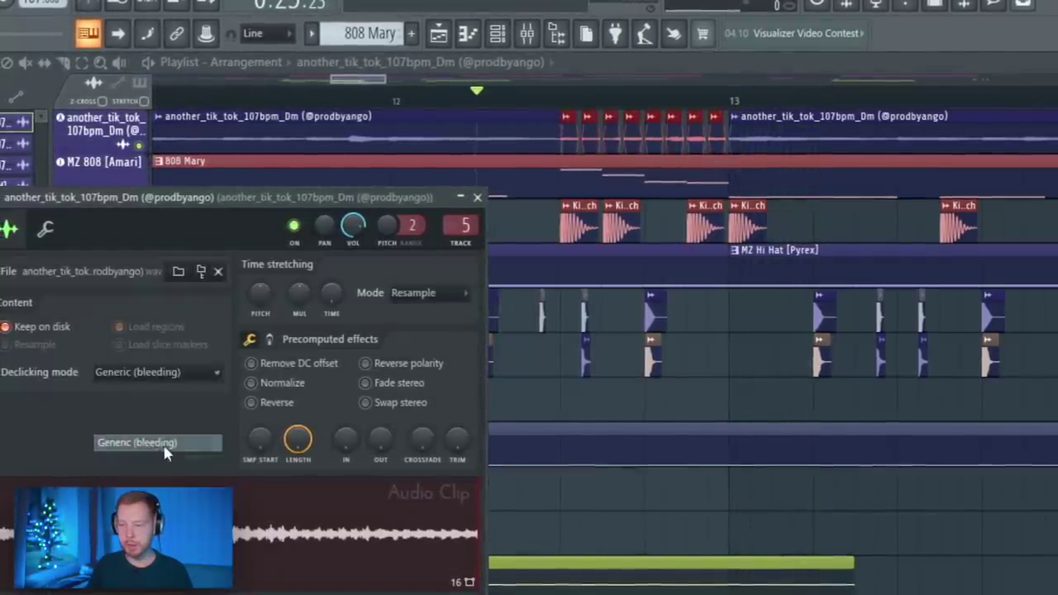
{"action": "key", "text": "Escape"}
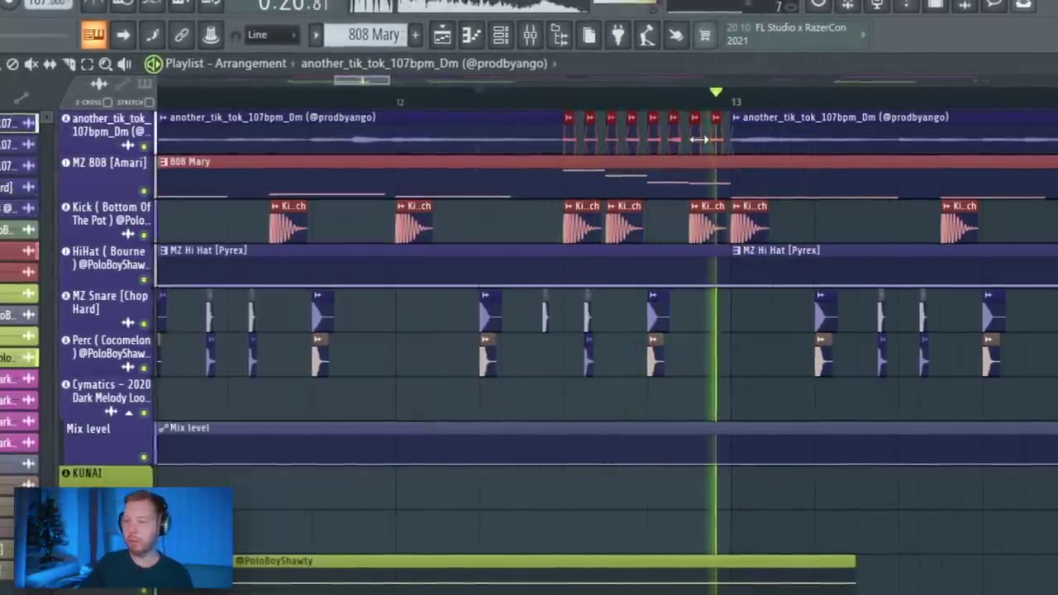
Set the melody clip's declicking mode to Smooth (bleeding) and play the slices leading into bar 13.
{"action": "double_click", "coordinate": [634, 145]}
{"action": "left_click", "coordinate": [212, 364]}
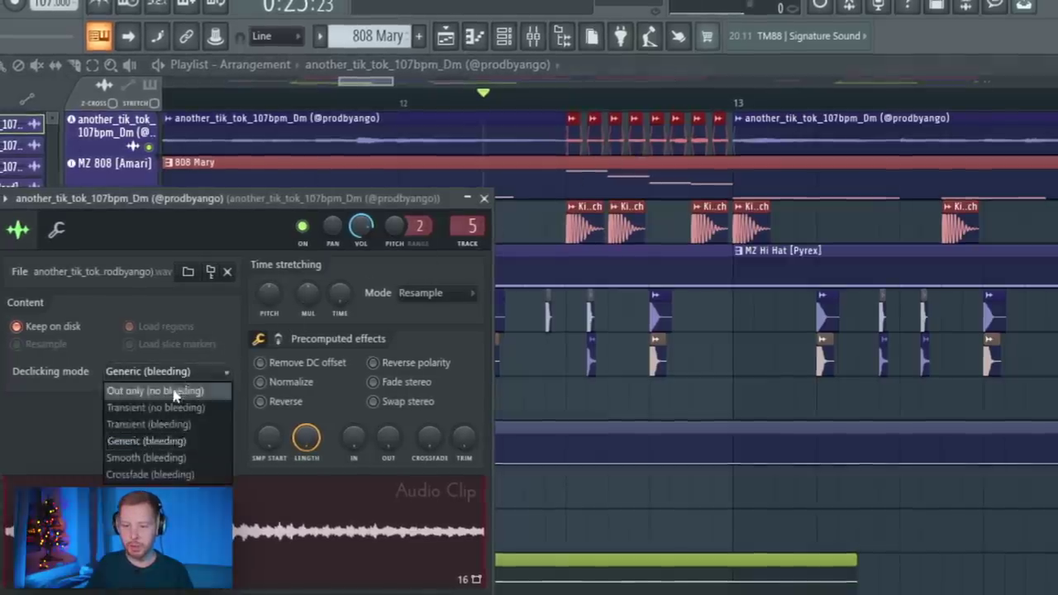
{"action": "left_click", "coordinate": [120, 455]}
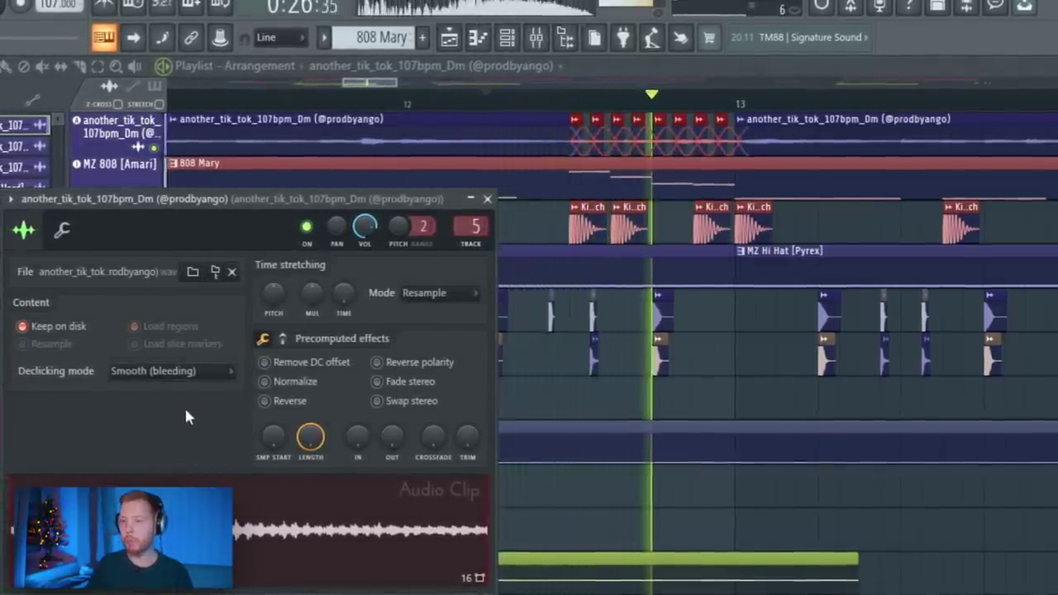
{"action": "key", "text": "Escape"}
{"action": "scroll", "coordinate": [771, 383], "scroll_direction": "down", "scroll_amount": 3}
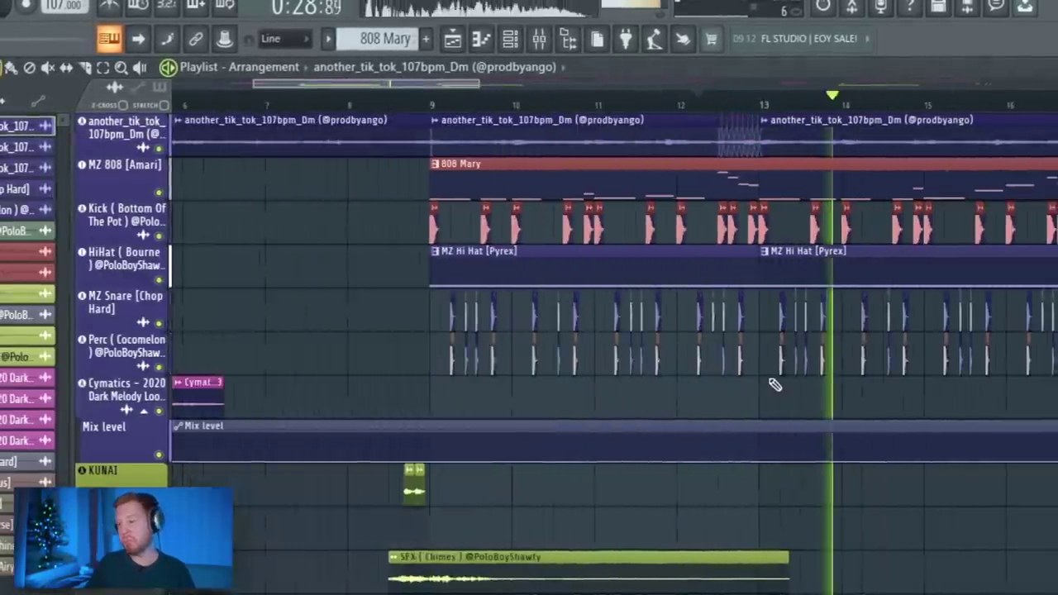
{"action": "key", "text": "space"}
Delete every second melody slice just before bar 17 and play the stuttered transition.
{"action": "scroll", "coordinate": [702, 306], "scroll_direction": "up", "scroll_amount": 4}
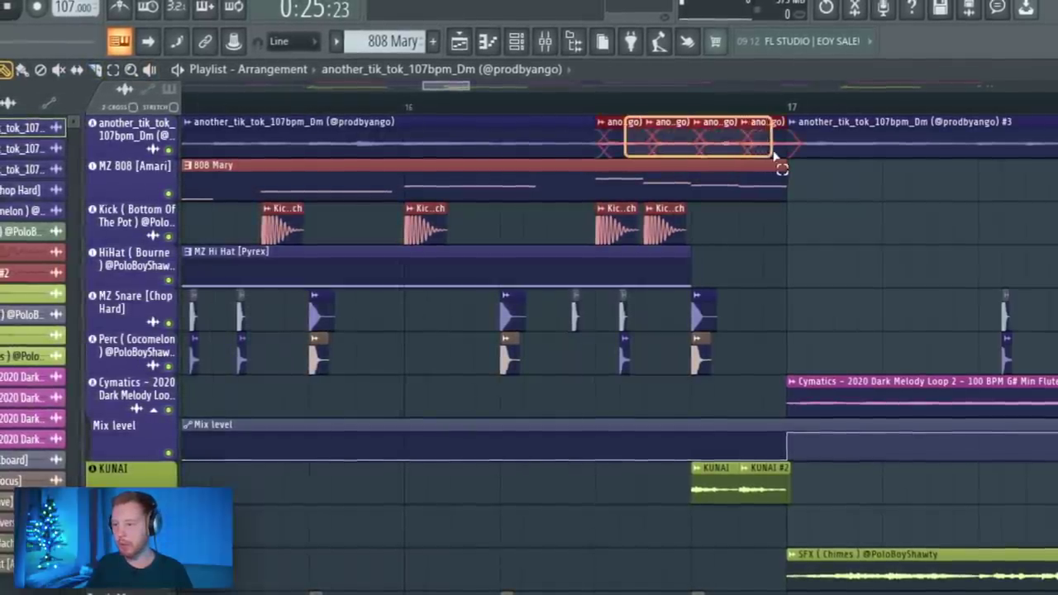
{"action": "left_click_drag", "start_coordinate": [775, 156], "coordinate": [775, 147]}
{"action": "key", "text": "Delete"}
{"action": "key", "text": "space"}
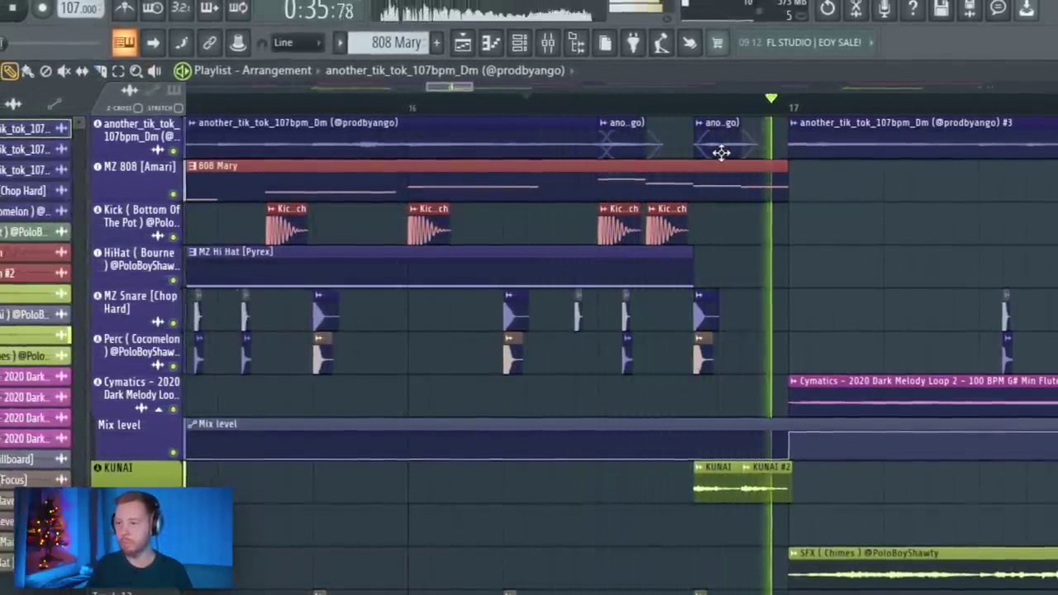
Select the clap clips on Tracks 12 and 13 across bars 9 to 13.
{"action": "scroll", "coordinate": [719, 149], "scroll_direction": "down", "scroll_amount": 6}
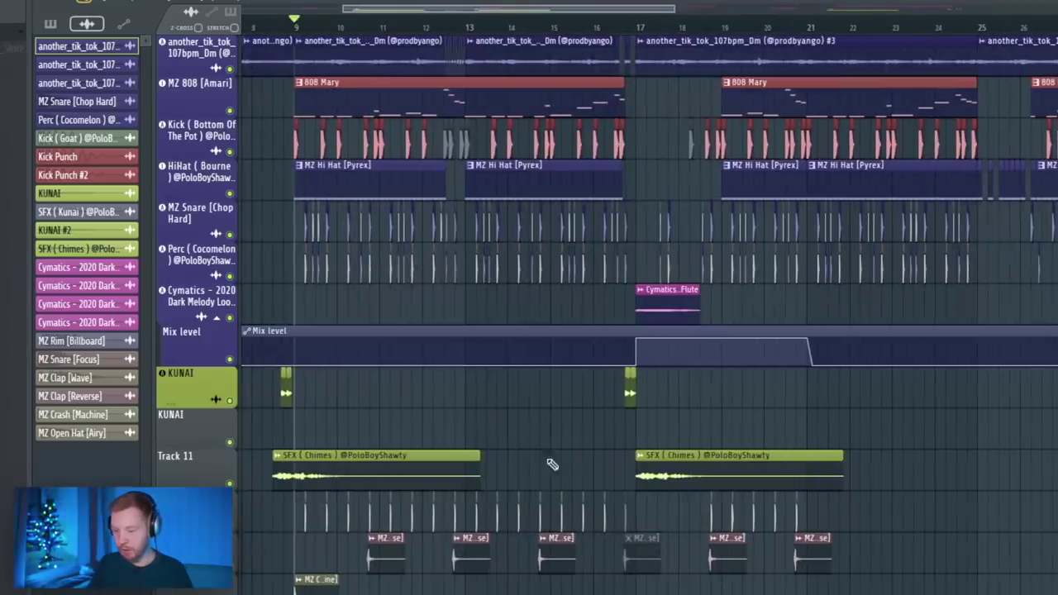
{"action": "left_click_drag", "start_coordinate": [303, 511], "coordinate": [469, 576]}
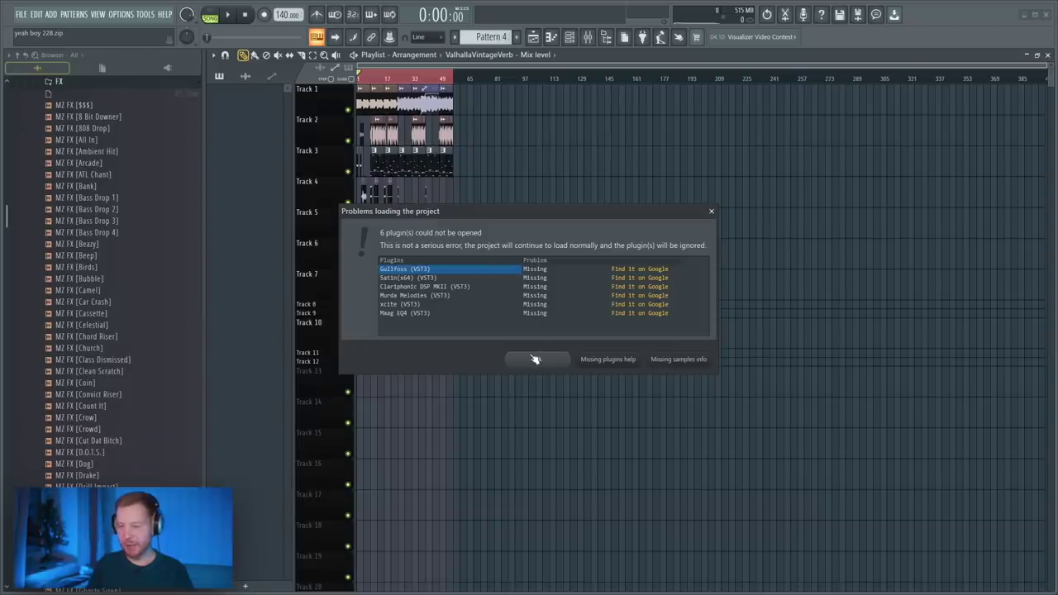
Dismiss the missing-plugin report and play the arrangement from bar 9.
{"action": "left_click", "coordinate": [535, 359]}
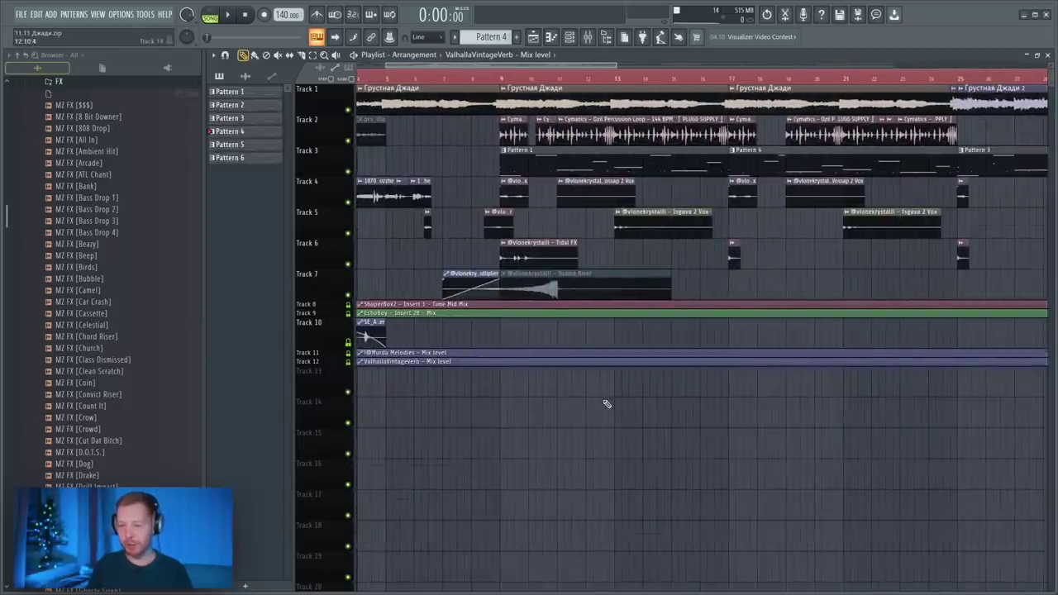
{"action": "left_click", "coordinate": [501, 78]}
{"action": "key", "text": "space"}
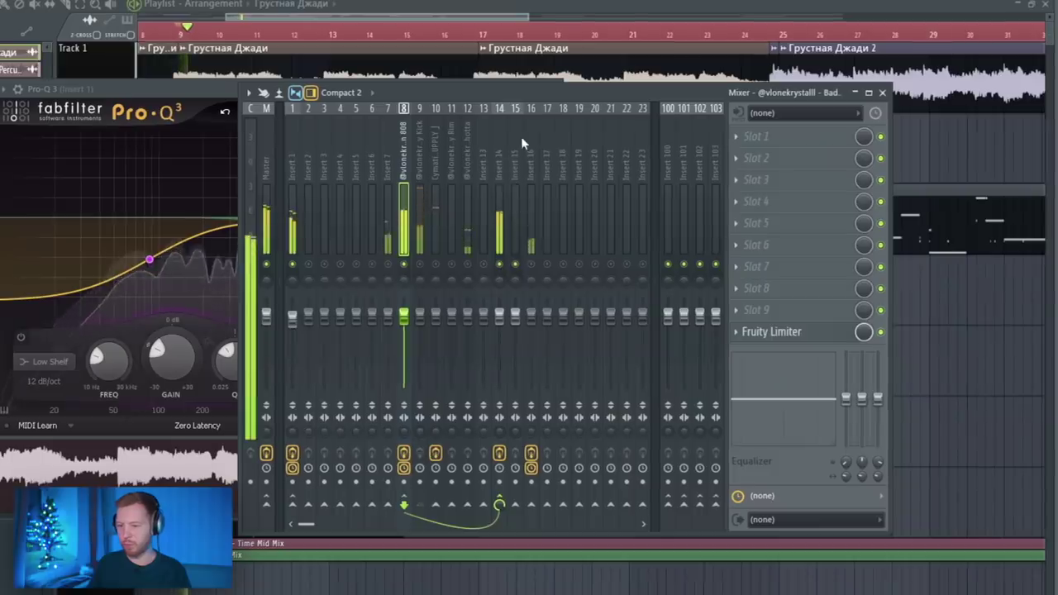
Audition the 808 and kick mixer inserts with the other drums over bars 9 to 17.
{"action": "left_click", "coordinate": [523, 138]}
{"action": "left_click", "coordinate": [404, 141]}
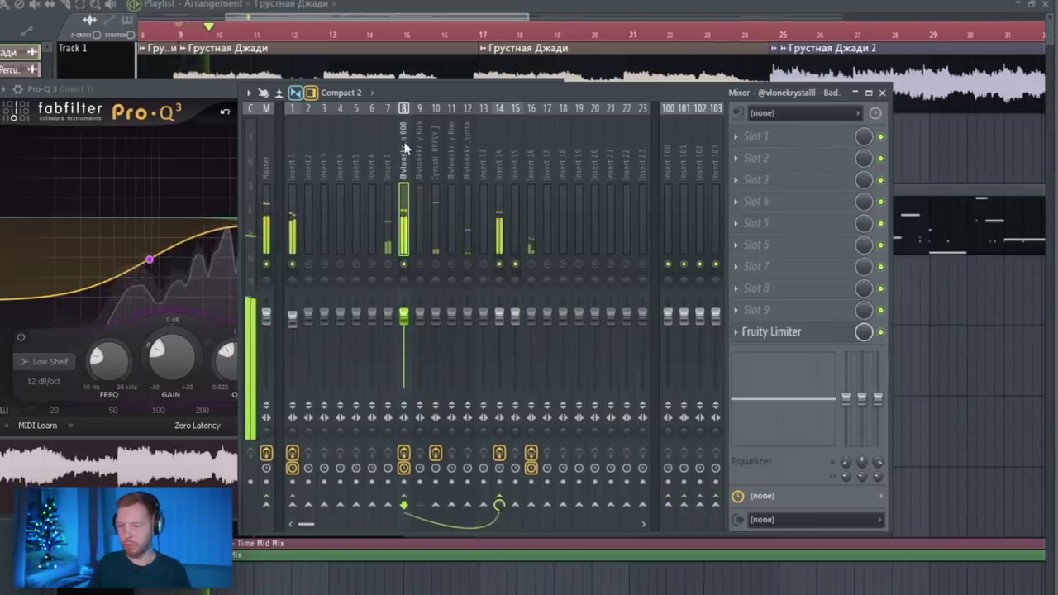
{"action": "left_click", "coordinate": [451, 163]}
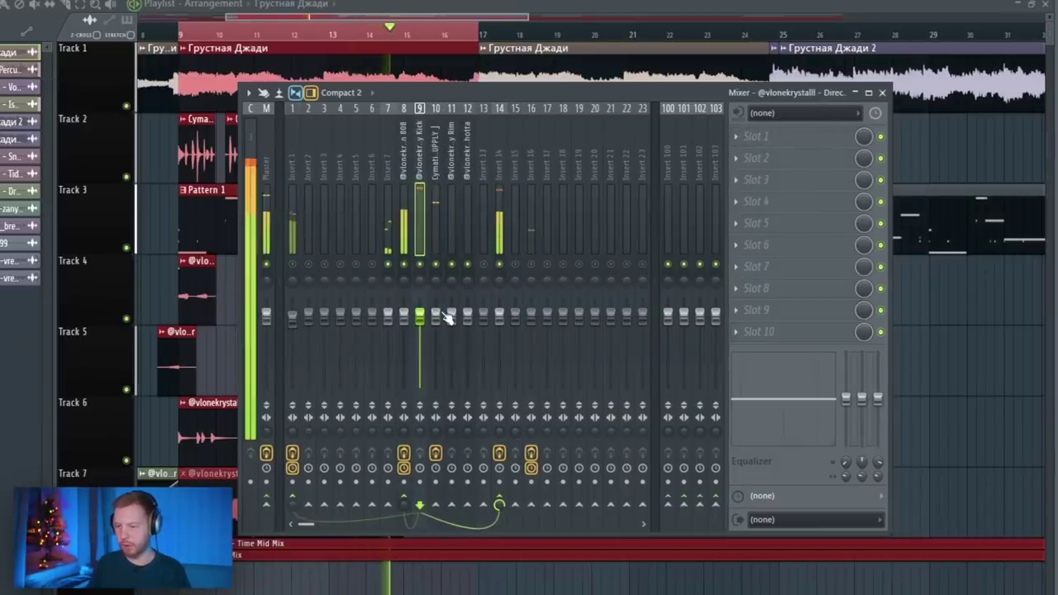
{"action": "left_click", "coordinate": [528, 128]}
{"action": "left_click", "coordinate": [421, 135]}
{"action": "key", "text": "space"}
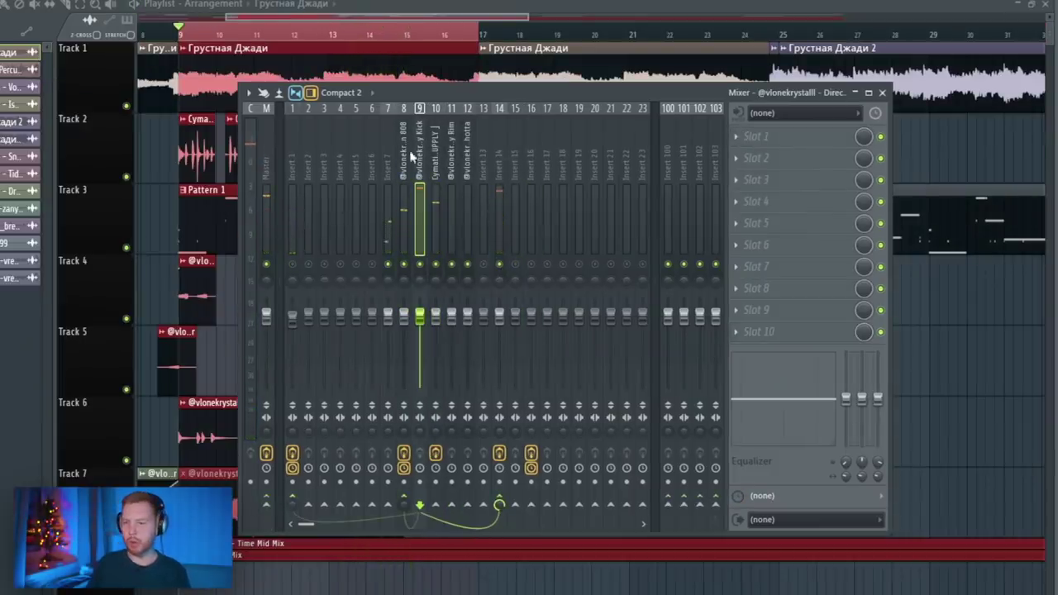
Isolate the percussion loop's track and add FabFilter Saturn 2 with Warm Tape saturation to its Insert 7.
{"action": "left_click", "coordinate": [161, 124]}
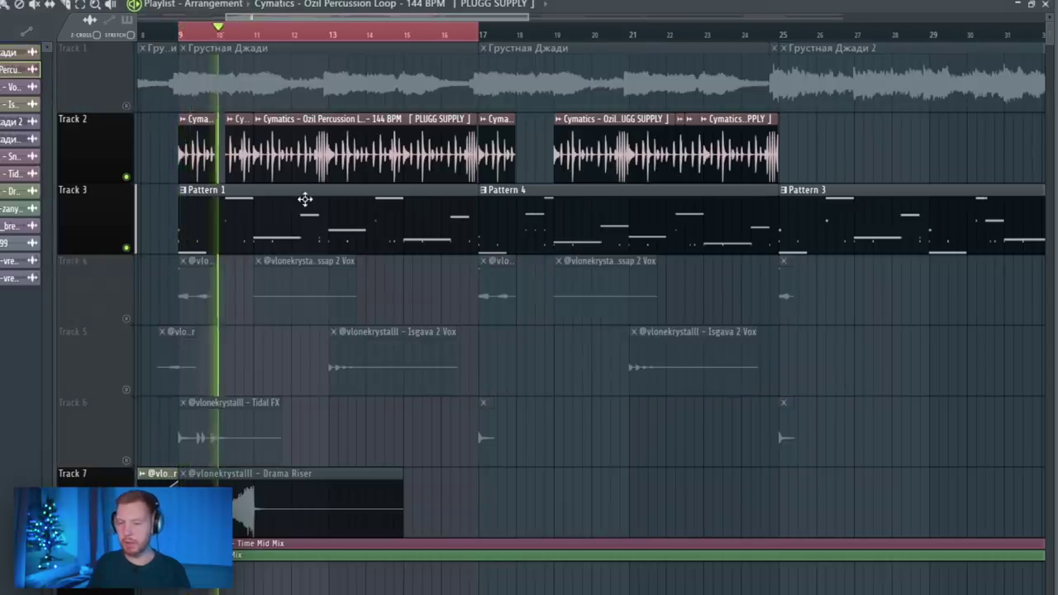
{"action": "double_click", "coordinate": [318, 150]}
{"action": "left_click", "coordinate": [406, 151]}
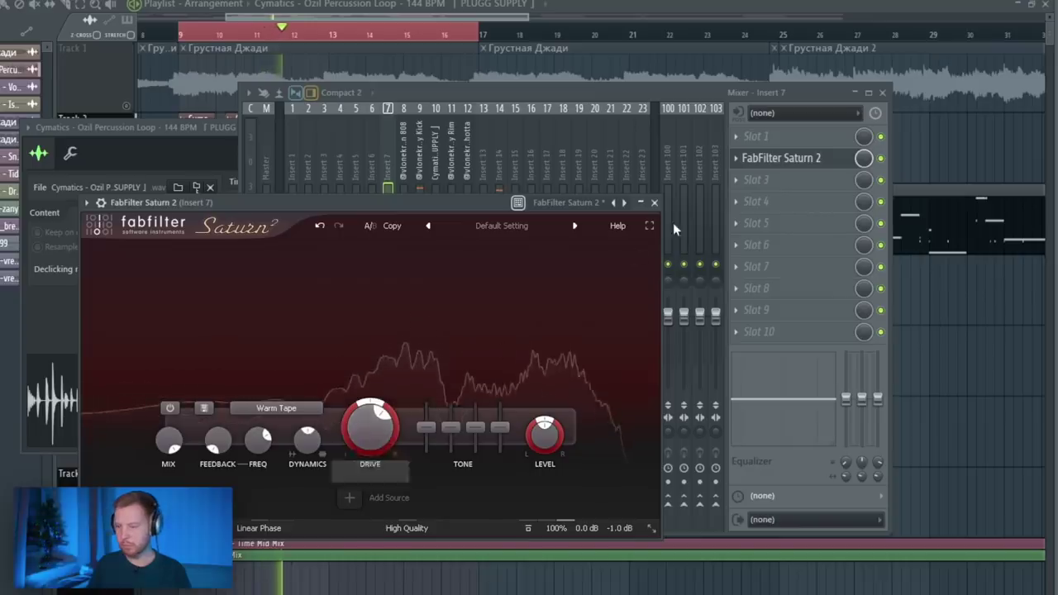
{"action": "left_click", "coordinate": [654, 203]}
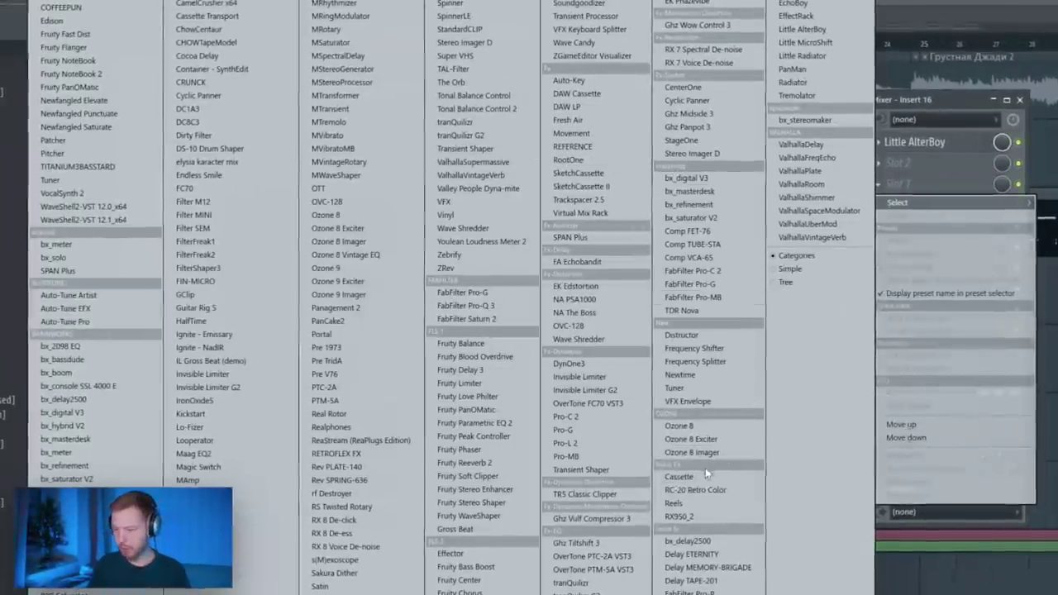
Add RC-20 Retro Color to Insert 16 with Noise and Wobble disabled, and assign the Tidal FX sample to mixer insert 17.
{"action": "left_click", "coordinate": [694, 489]}
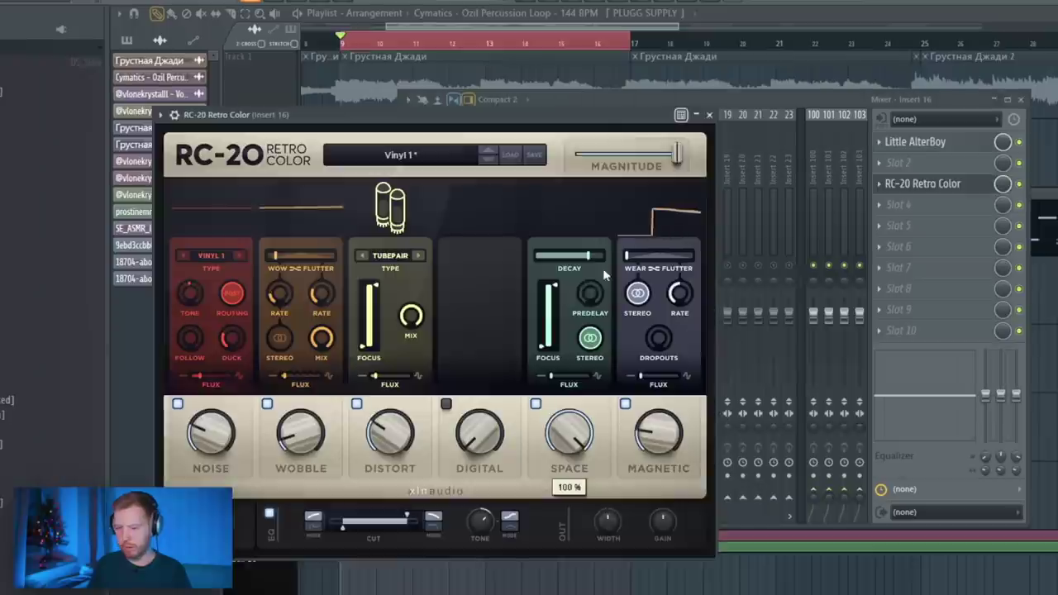
{"action": "left_click", "coordinate": [265, 403]}
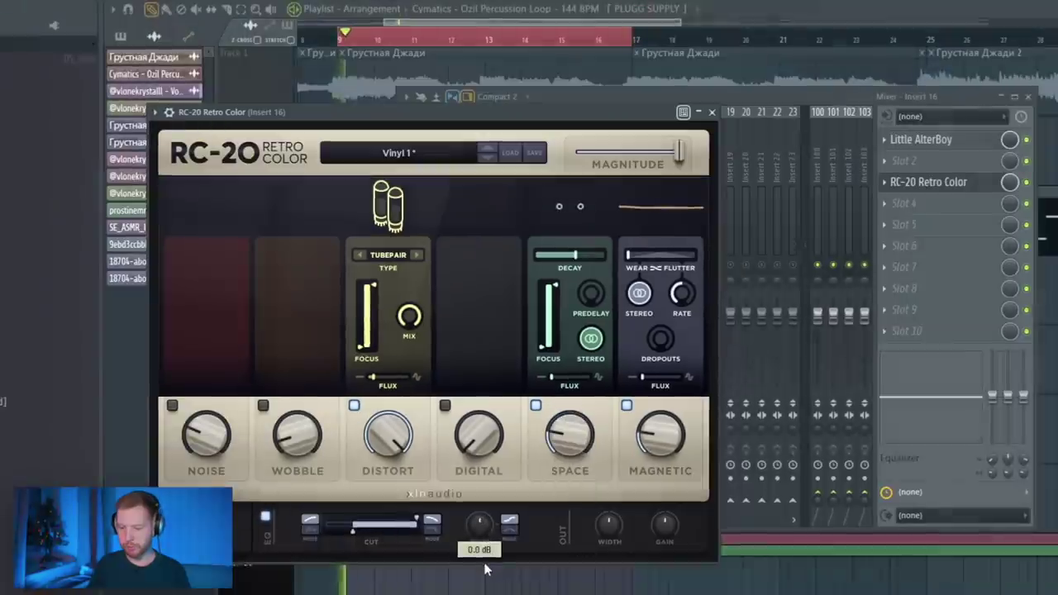
{"action": "left_click", "coordinate": [701, 279]}
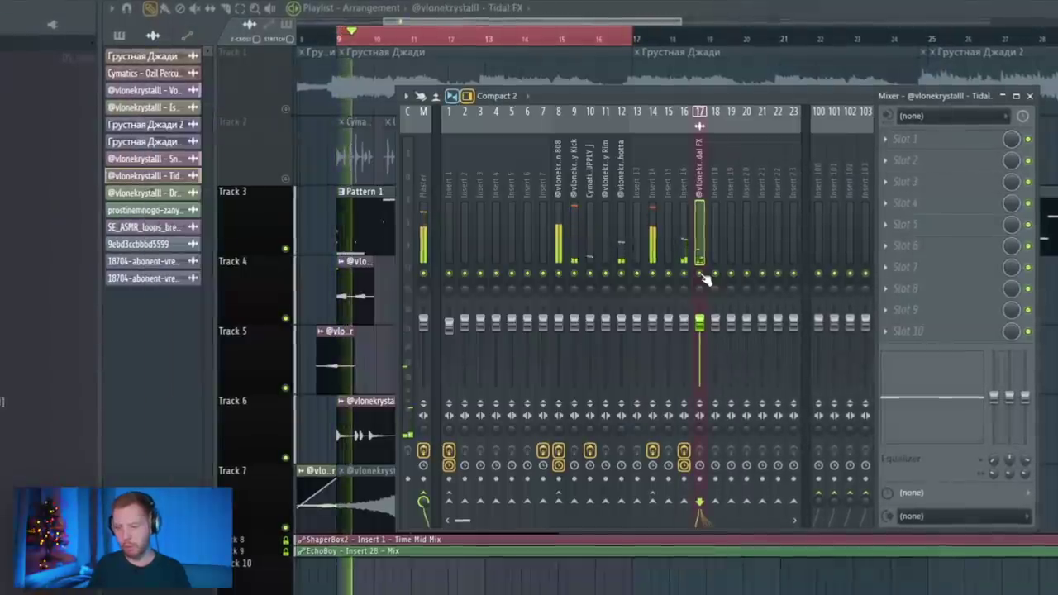
{"action": "key", "text": "F9"}
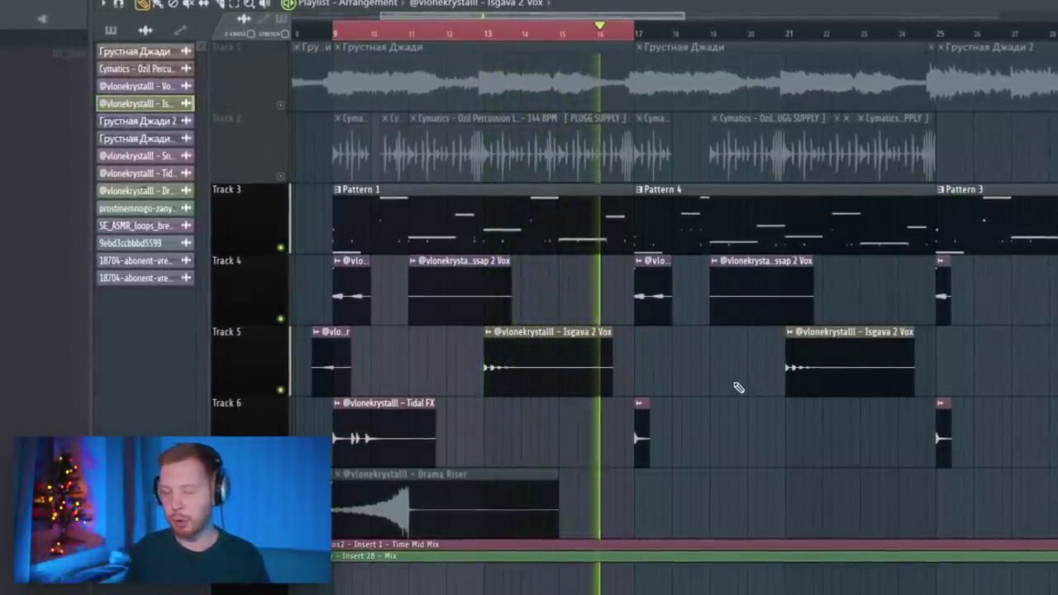
Examine the Master effects chain and the melody insert's Pro-Q 3 and Fruity parametric EQ 2 curves during playback.
{"action": "key", "text": "F9"}
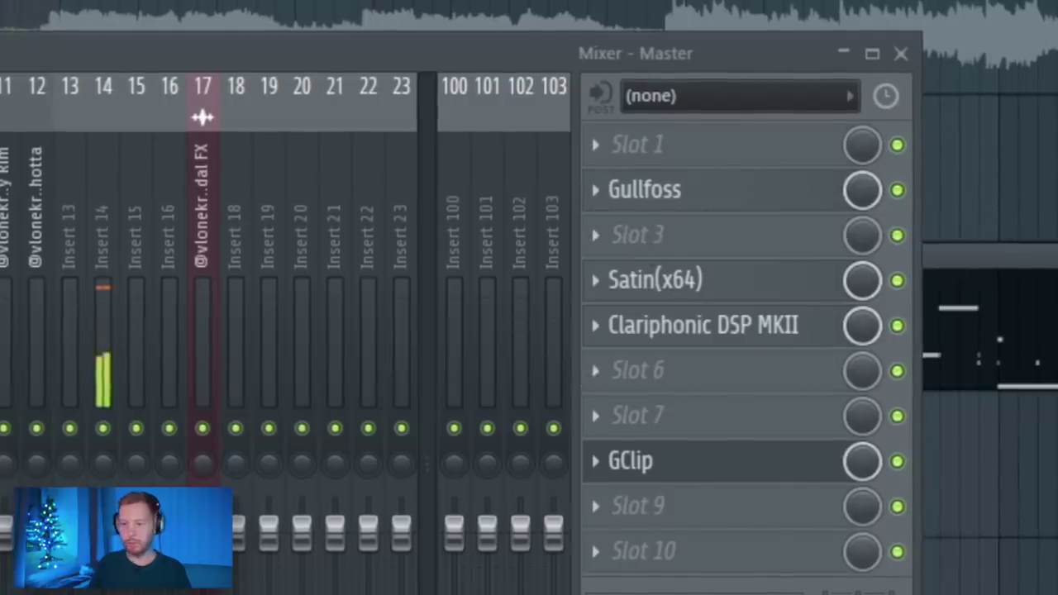
{"action": "left_click", "coordinate": [445, 159]}
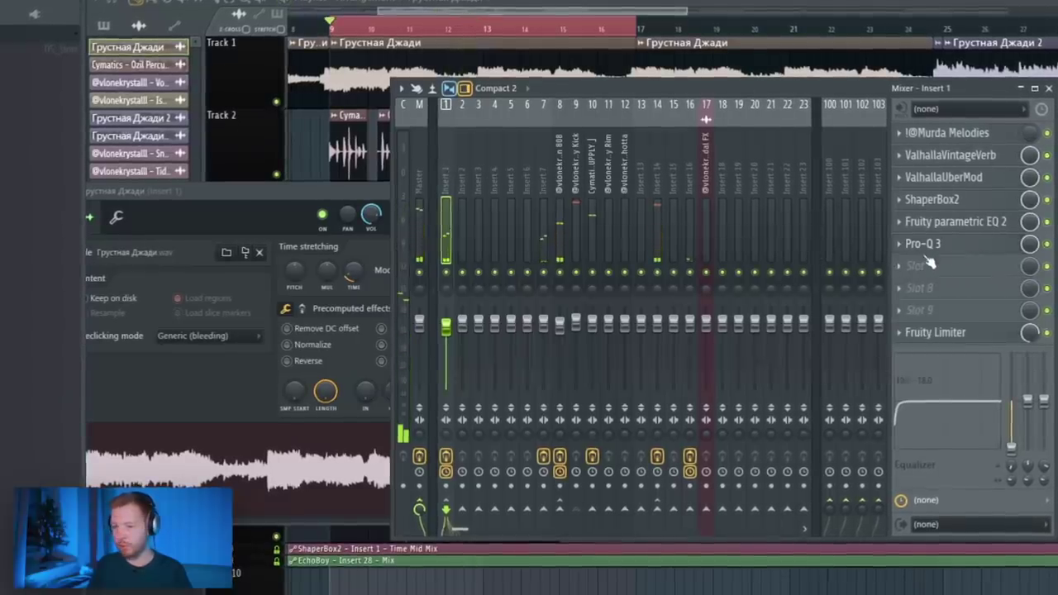
{"action": "left_click", "coordinate": [924, 247]}
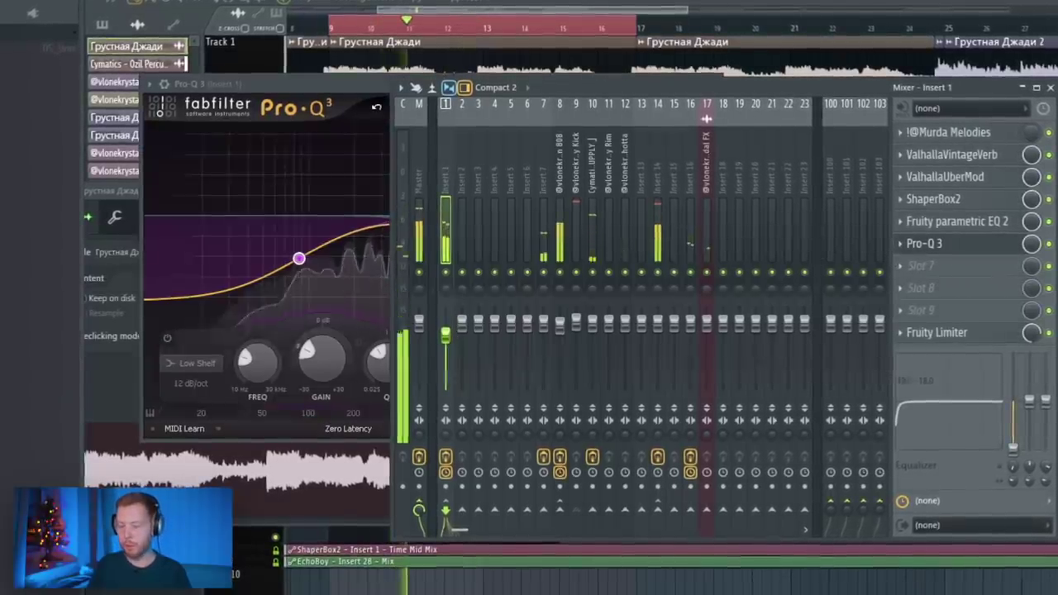
{"action": "left_click", "coordinate": [958, 221]}
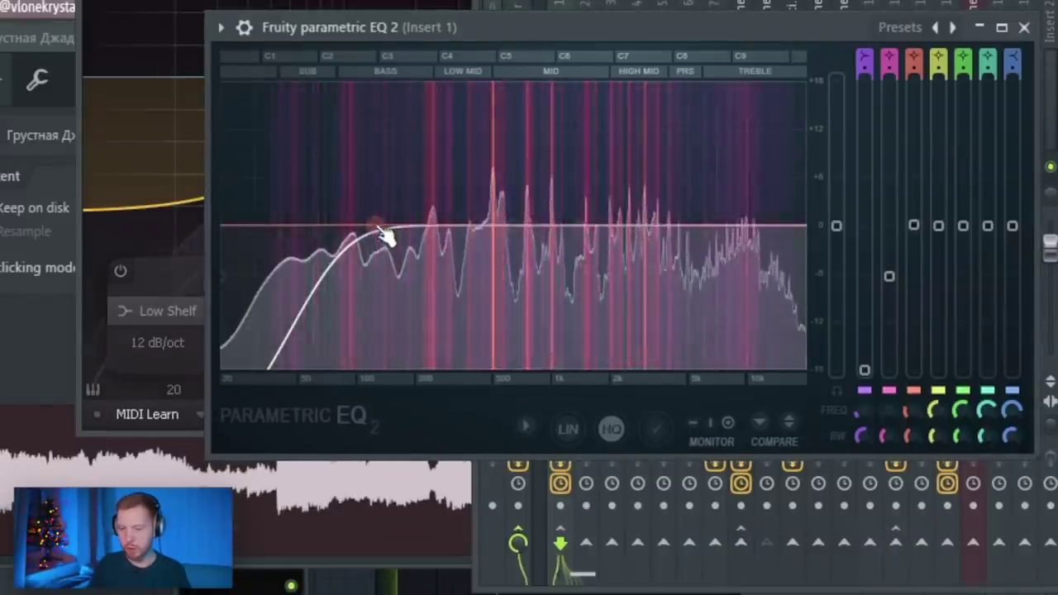
{"action": "key", "text": "space"}
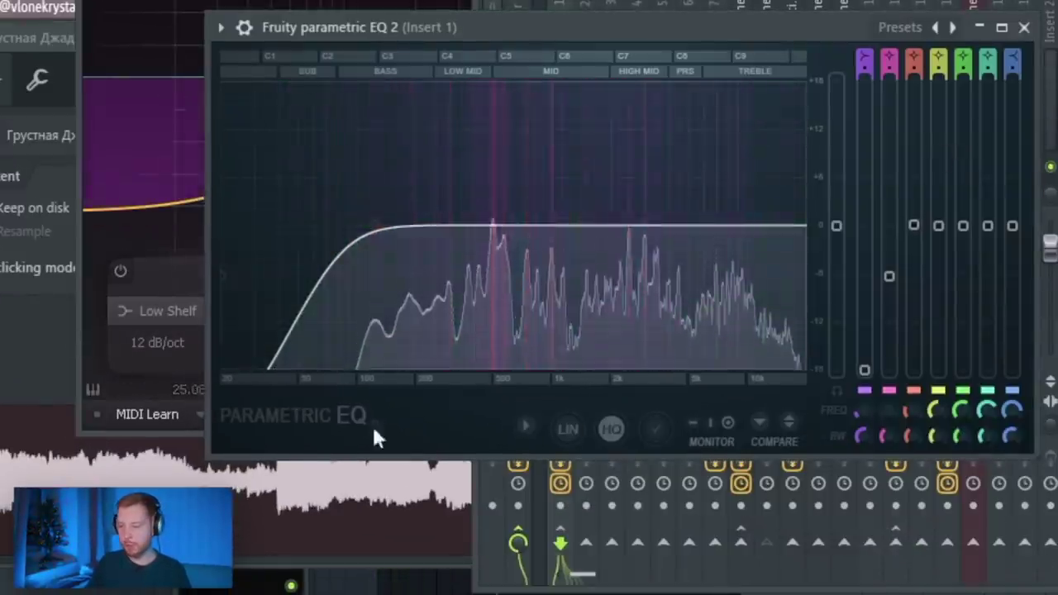
{"action": "left_click", "coordinate": [1026, 27]}
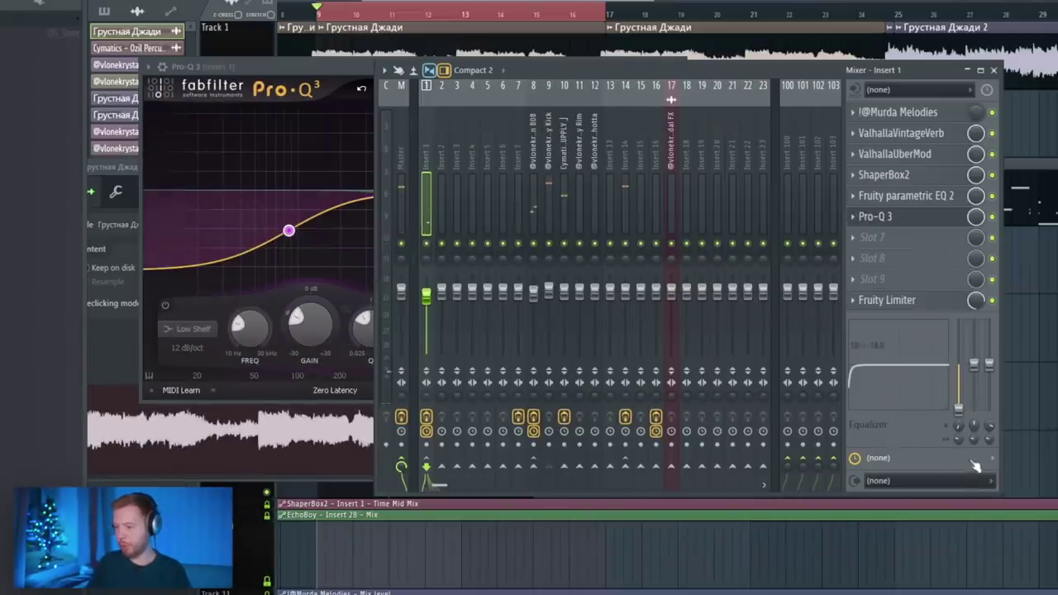
Flatten Insert 1's built-in equalizer and deepen the low-shelf cut in its Pro-Q 3.
{"action": "key", "text": "space"}
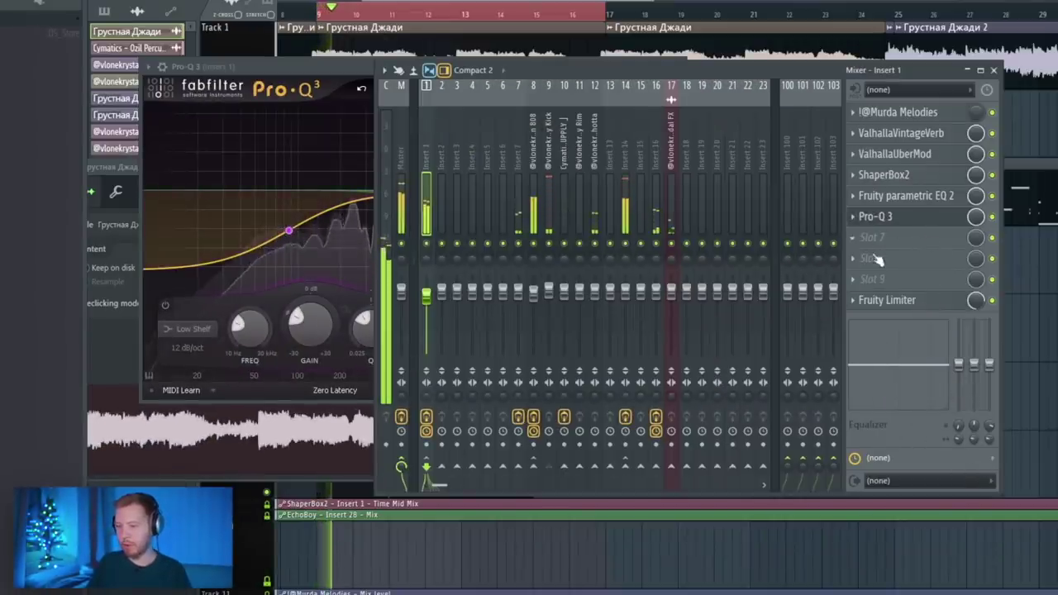
{"action": "left_click", "coordinate": [880, 219]}
{"action": "left_click", "coordinate": [880, 219]}
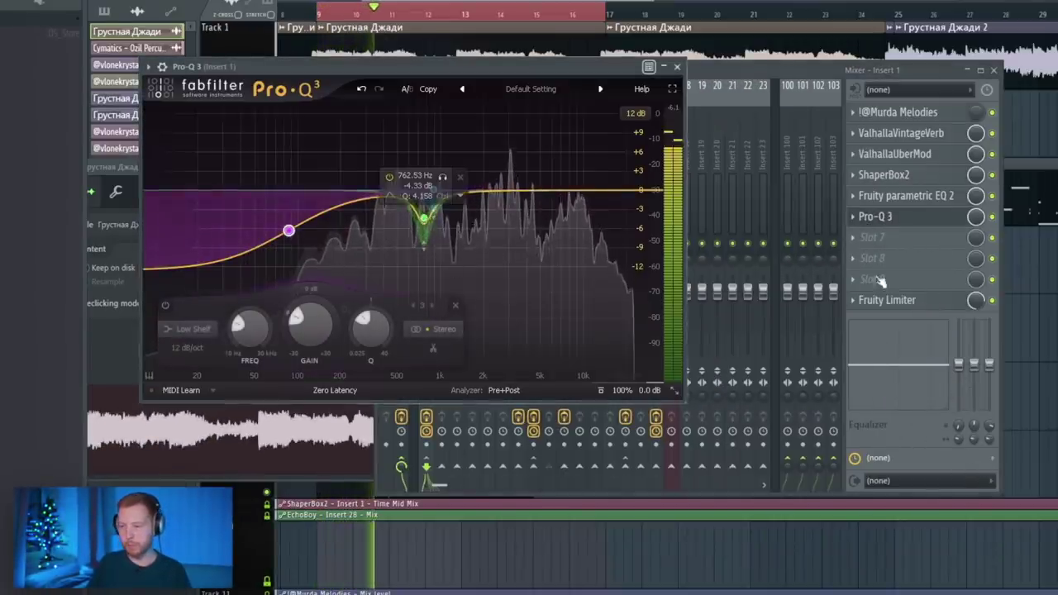
{"action": "left_click", "coordinate": [923, 303]}
{"action": "left_click", "coordinate": [923, 304]}
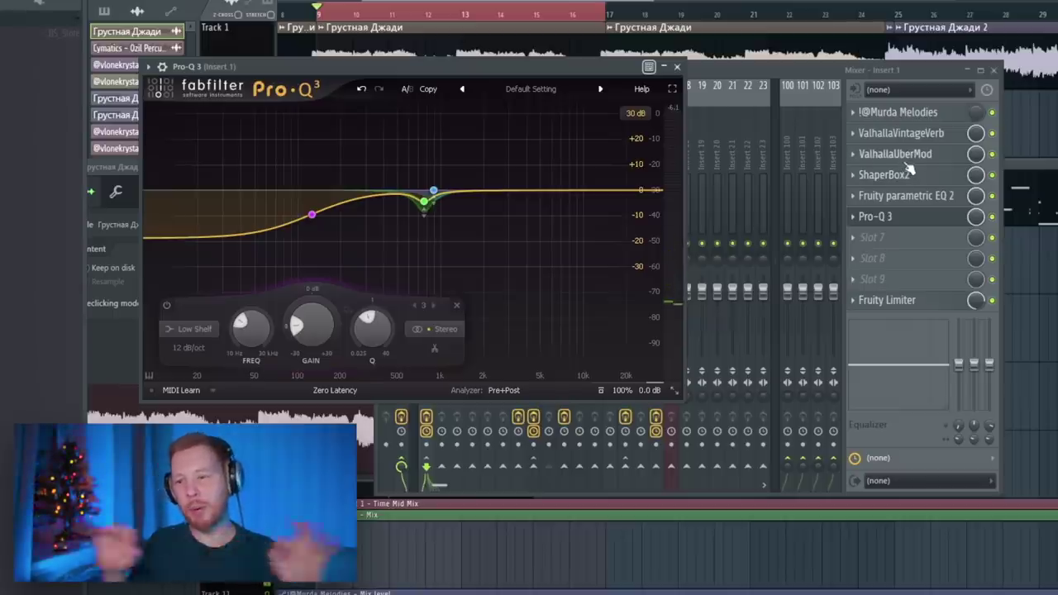
Add RC-20 Retro Color to slot 7 of Insert 1 with Noise and Wobble disabled and Distort at about 32%.
{"action": "left_click", "coordinate": [871, 237]}
{"action": "mouse_move", "coordinate": [876, 255]}
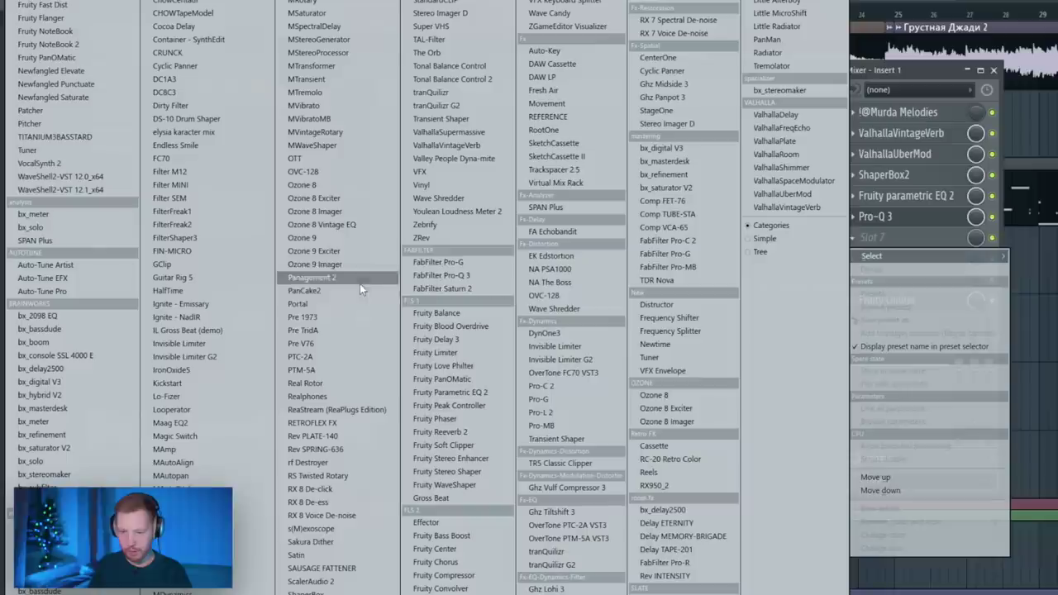
{"action": "left_click", "coordinate": [681, 464]}
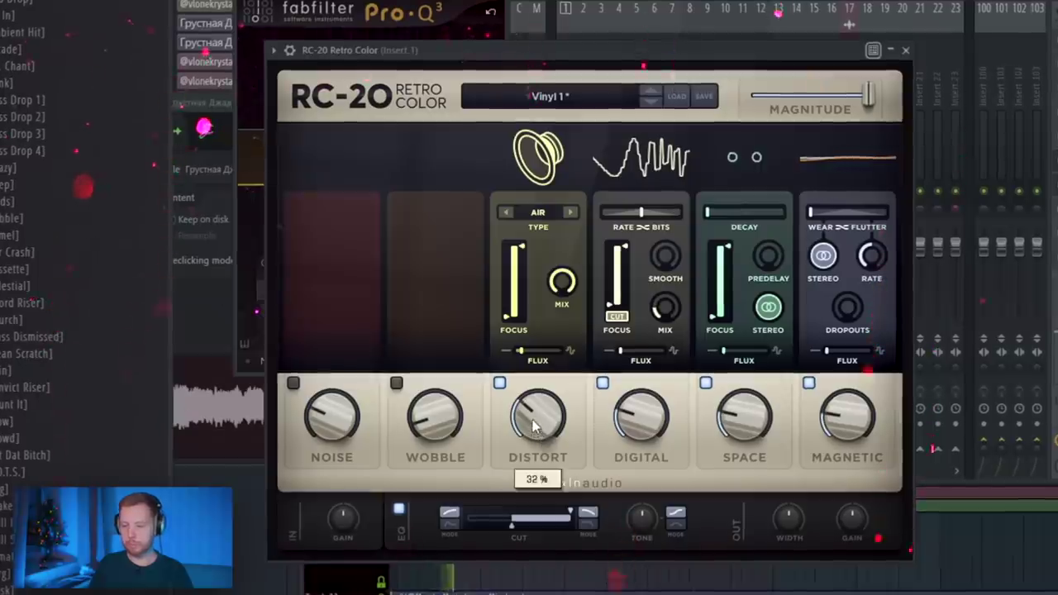
{"action": "left_click_drag", "start_coordinate": [541, 422], "coordinate": [541, 423]}
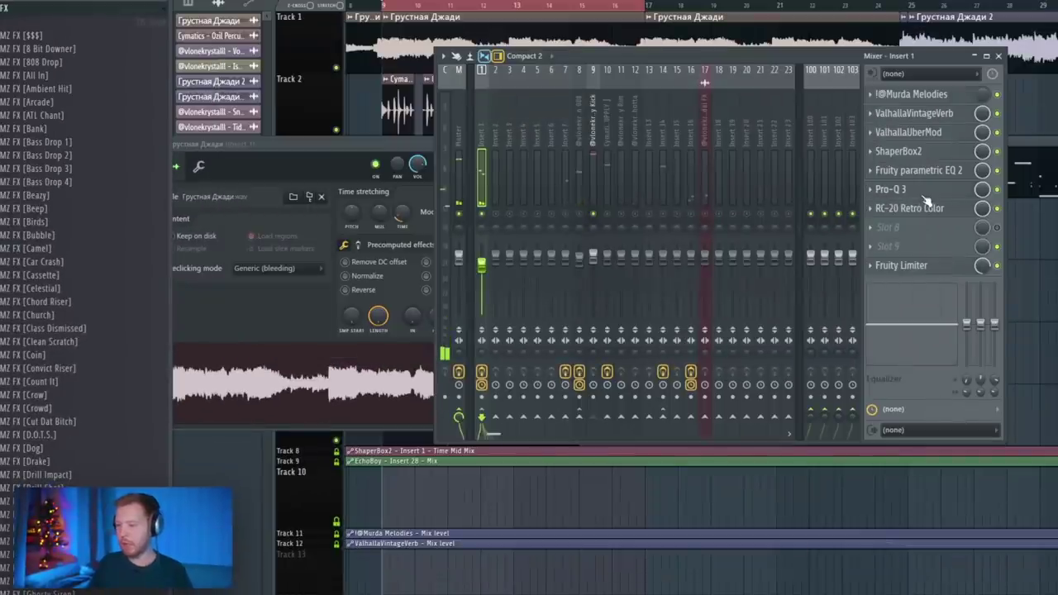
Restrict the low shelf in Insert 1's Pro-Q 3 to the side signal and cut it by 30 dB at about 249 Hz.
{"action": "left_click", "coordinate": [925, 195]}
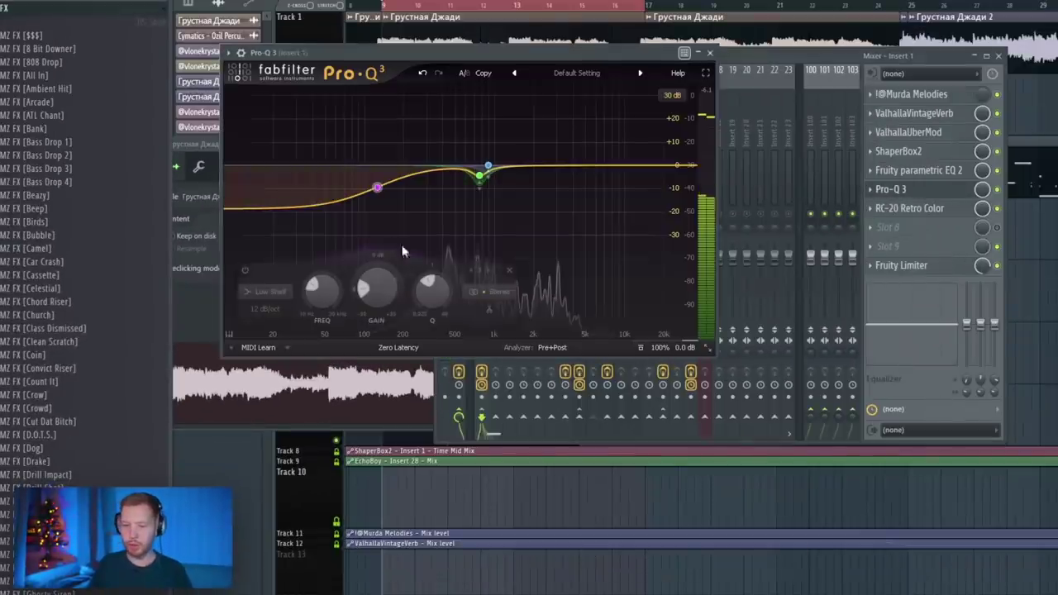
{"action": "right_click", "coordinate": [377, 188]}
{"action": "key", "text": "Escape"}
{"action": "key", "text": "space"}
{"action": "left_click_drag", "start_coordinate": [377, 185], "coordinate": [414, 200]}
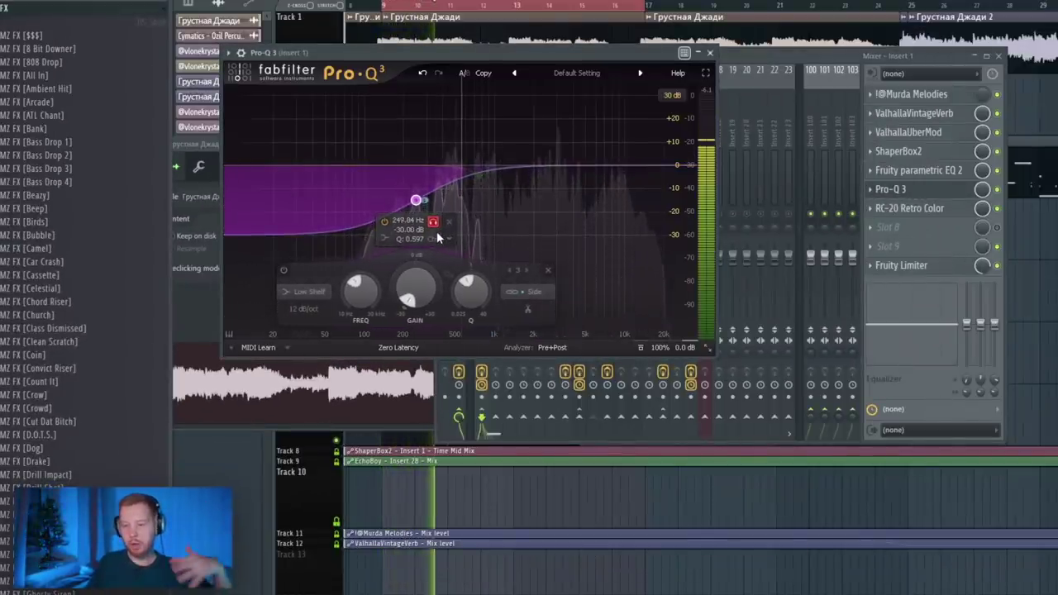
Audition the side low shelf on its own and raise its frequency to about 323 Hz.
{"action": "left_click", "coordinate": [433, 221]}
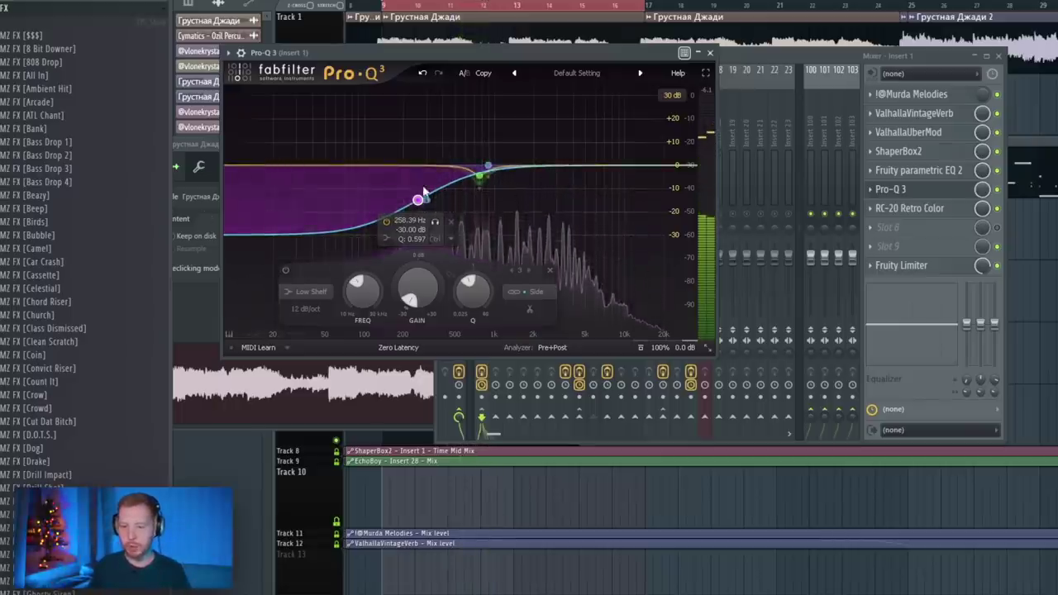
{"action": "left_click_drag", "start_coordinate": [420, 203], "coordinate": [430, 200]}
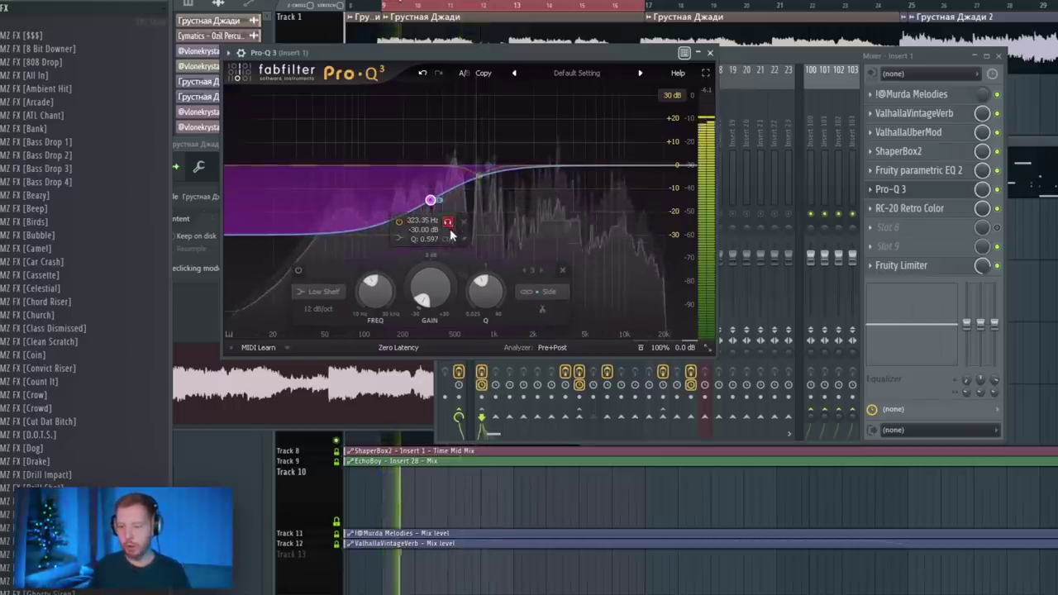
{"action": "left_click", "coordinate": [709, 52]}
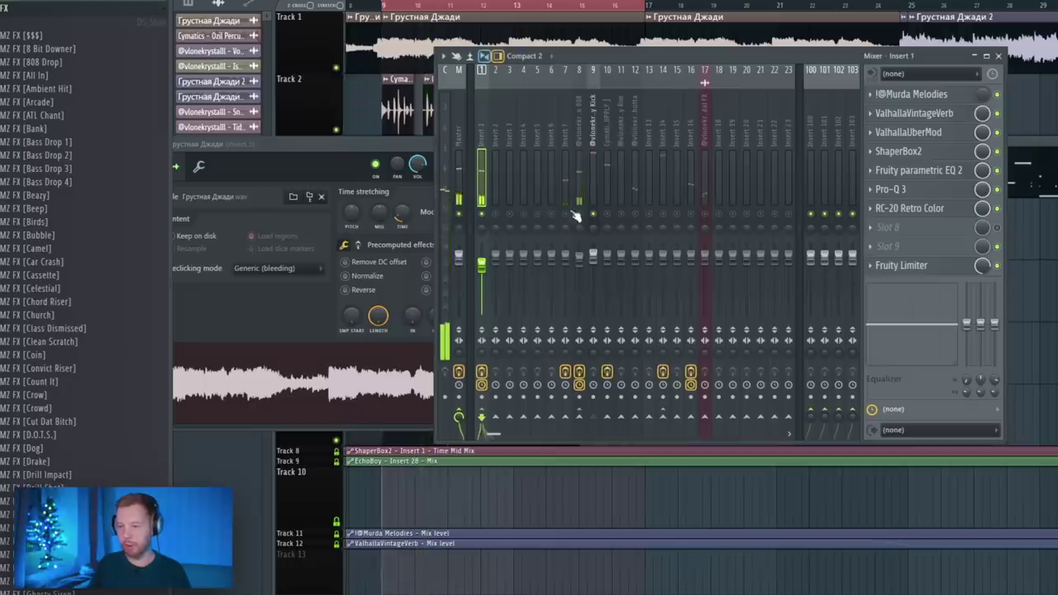
Set the side shelf to about 334 Hz with Q 1.019 and add another side shelf near 40 Hz at -19.36 dB.
{"action": "left_click", "coordinate": [889, 188]}
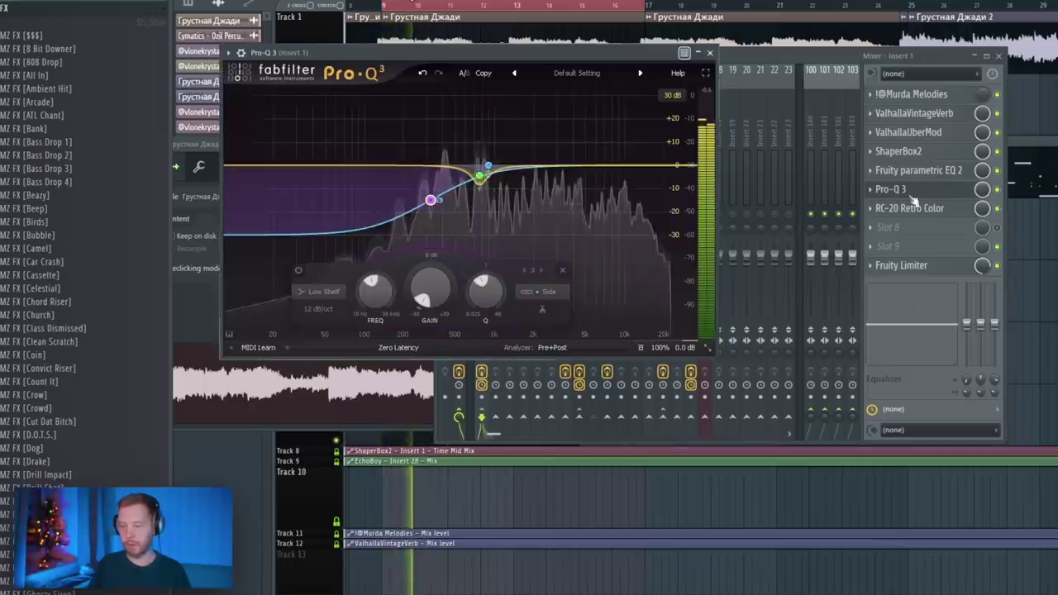
{"action": "left_click_drag", "start_coordinate": [438, 205], "coordinate": [440, 213]}
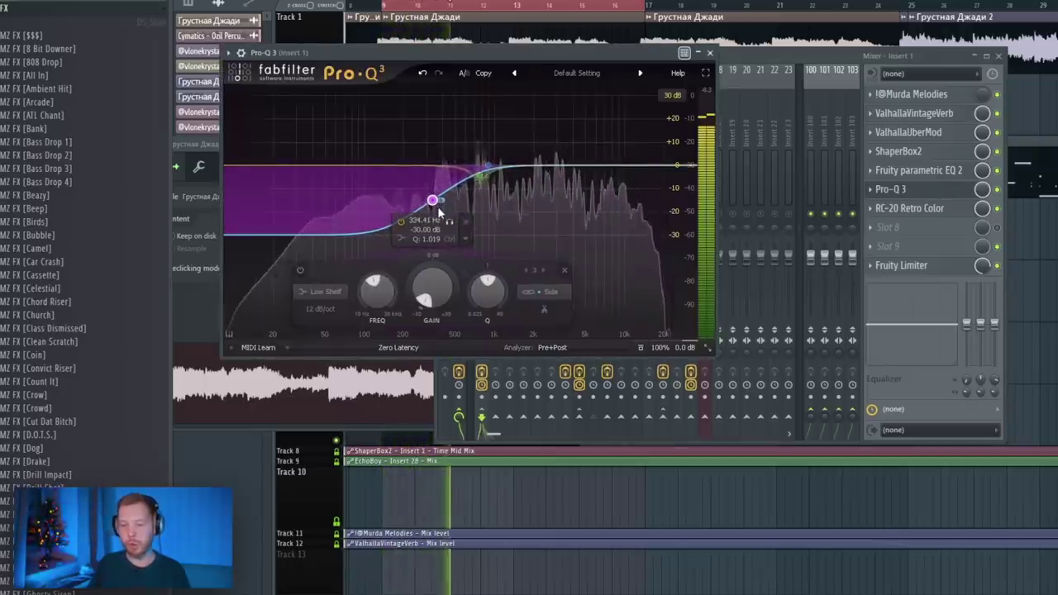
{"action": "left_click_drag", "start_coordinate": [284, 239], "coordinate": [305, 191]}
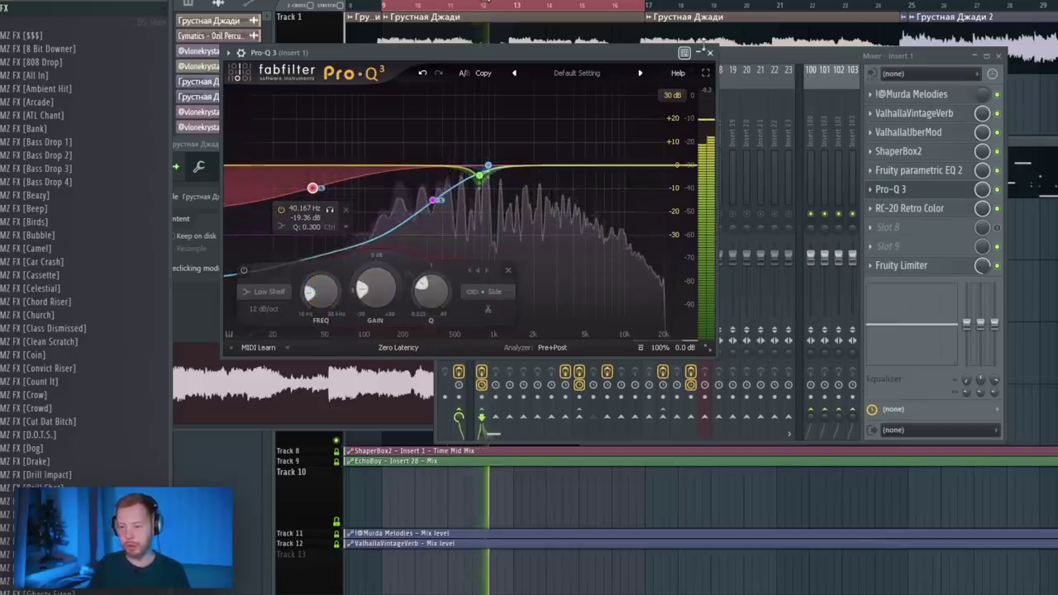
{"action": "left_click", "coordinate": [710, 53]}
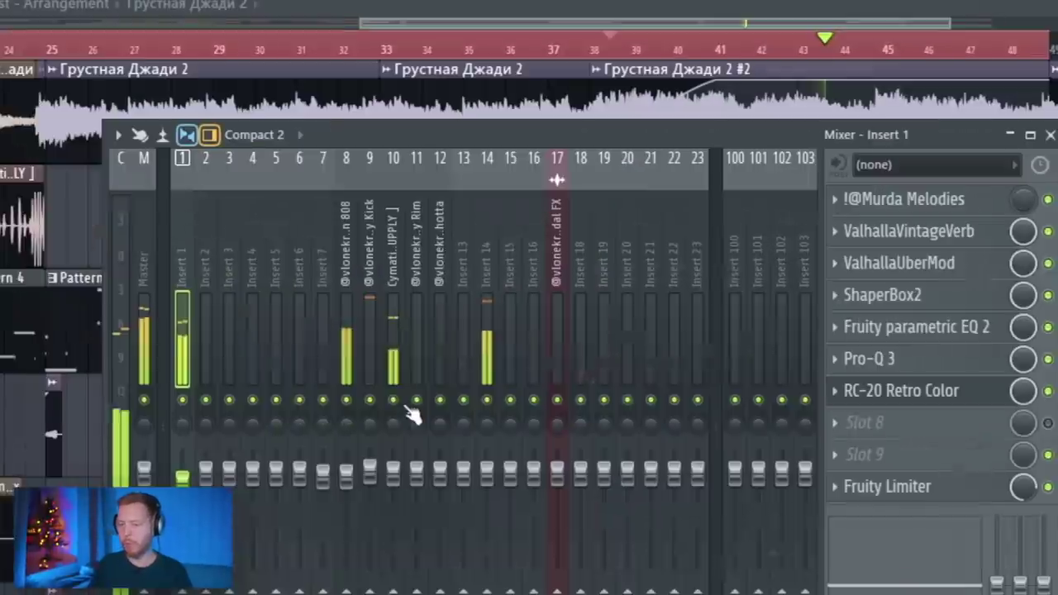
Select the melody clip "Грустная Джади 2 #2" starting at bar 38 and play its fade-in section.
{"action": "key", "text": "F9"}
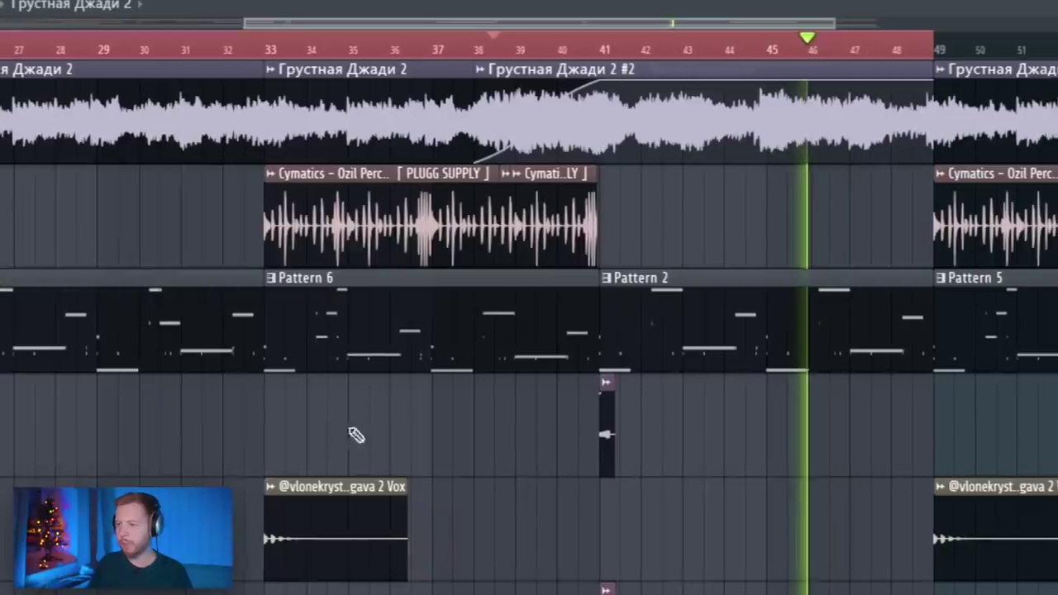
{"action": "key", "text": "space"}
{"action": "left_click", "coordinate": [748, 145]}
{"action": "key", "text": "space"}
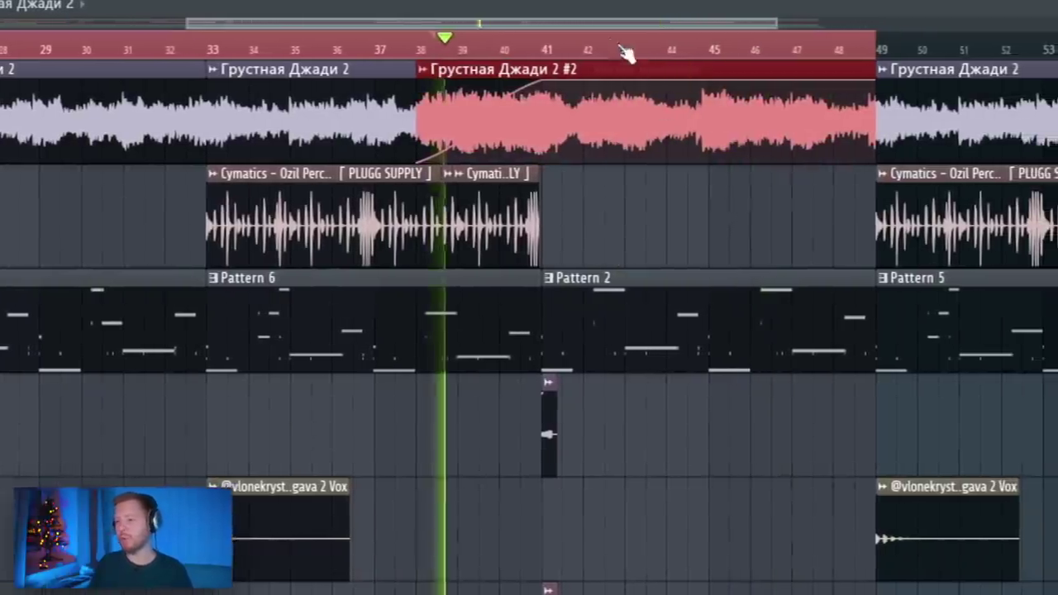
Play the melody's fade-in section and the drop from bar 9, and review the mixer with Insert 1 selected.
{"action": "left_click", "coordinate": [562, 43]}
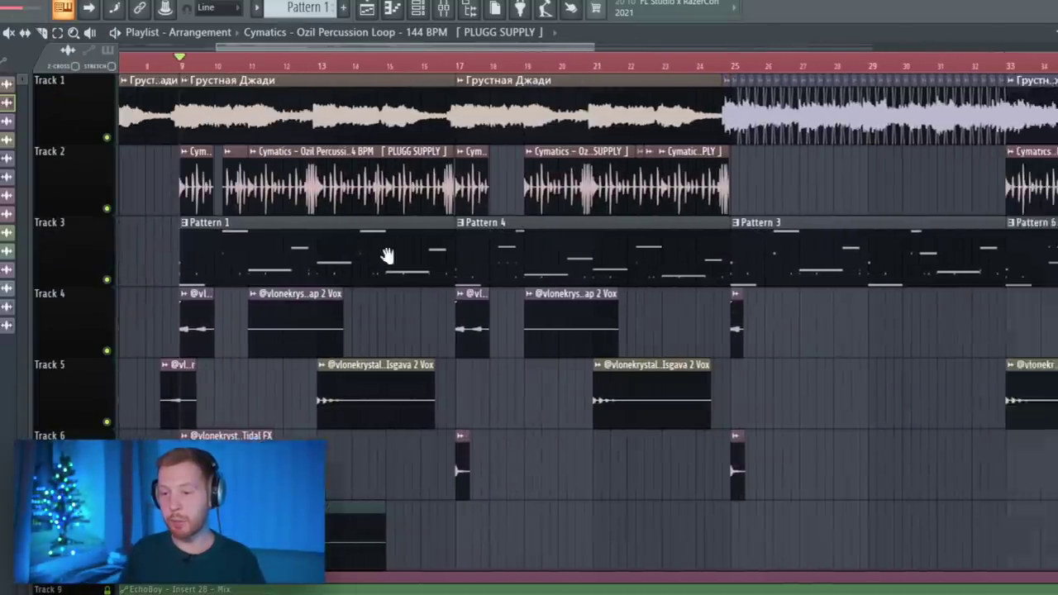
{"action": "scroll", "coordinate": [386, 256], "scroll_direction": "left", "scroll_amount": 2}
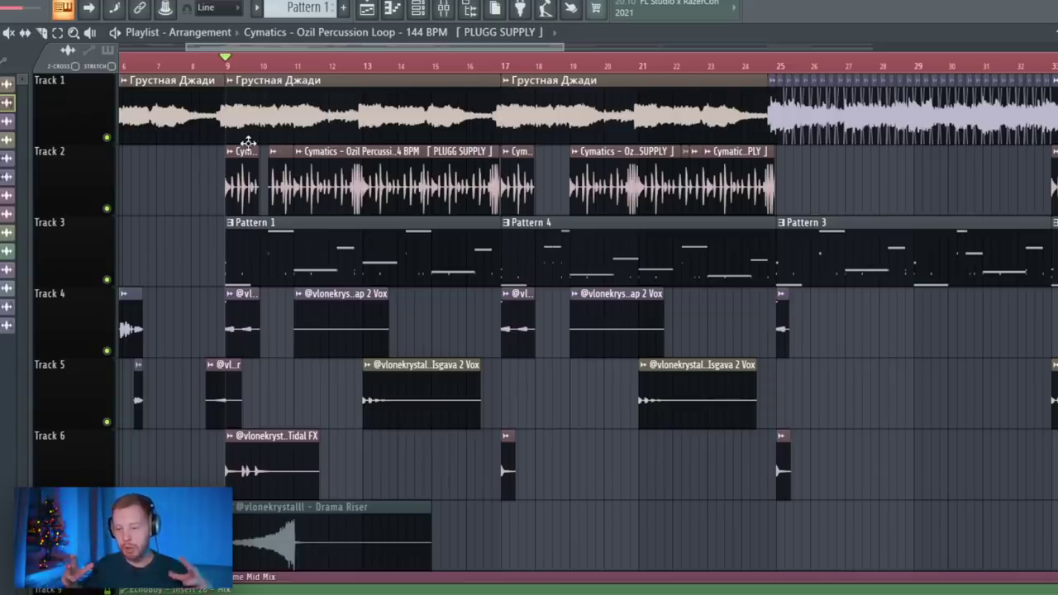
{"action": "key", "text": "F9"}
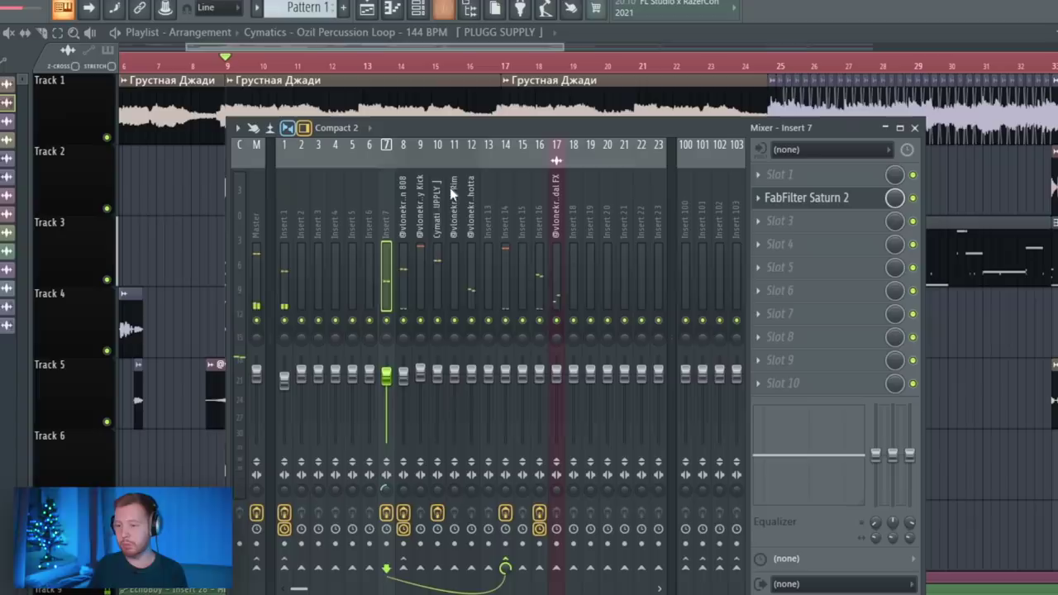
{"action": "left_click", "coordinate": [287, 208]}
{"action": "key", "text": "space"}
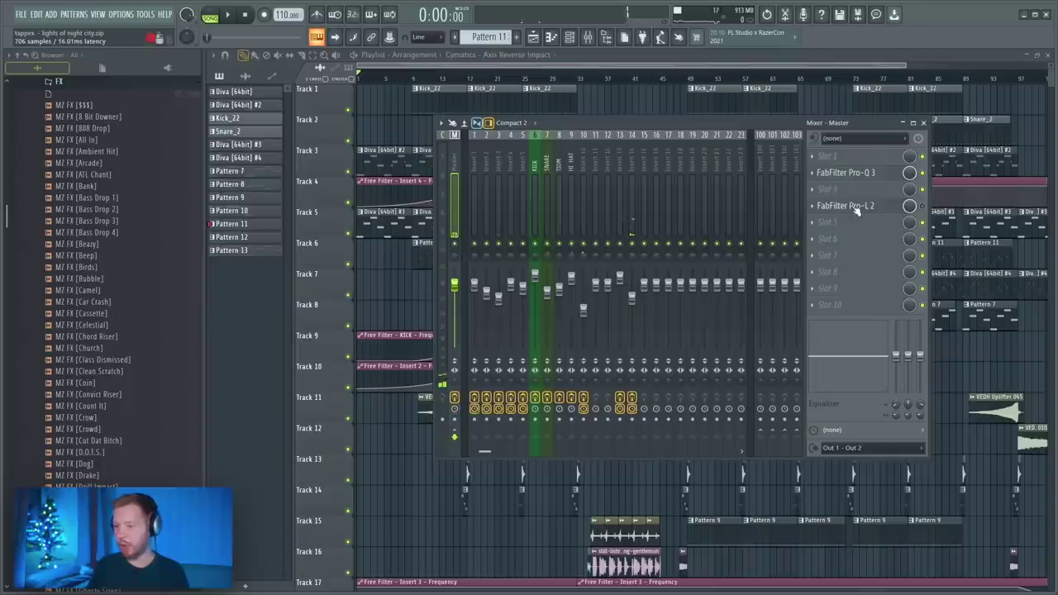
Inspect FabFilter Pro-L 2 on the Master and play the arrangement into the drop at bar 17.
{"action": "left_click", "coordinate": [856, 207]}
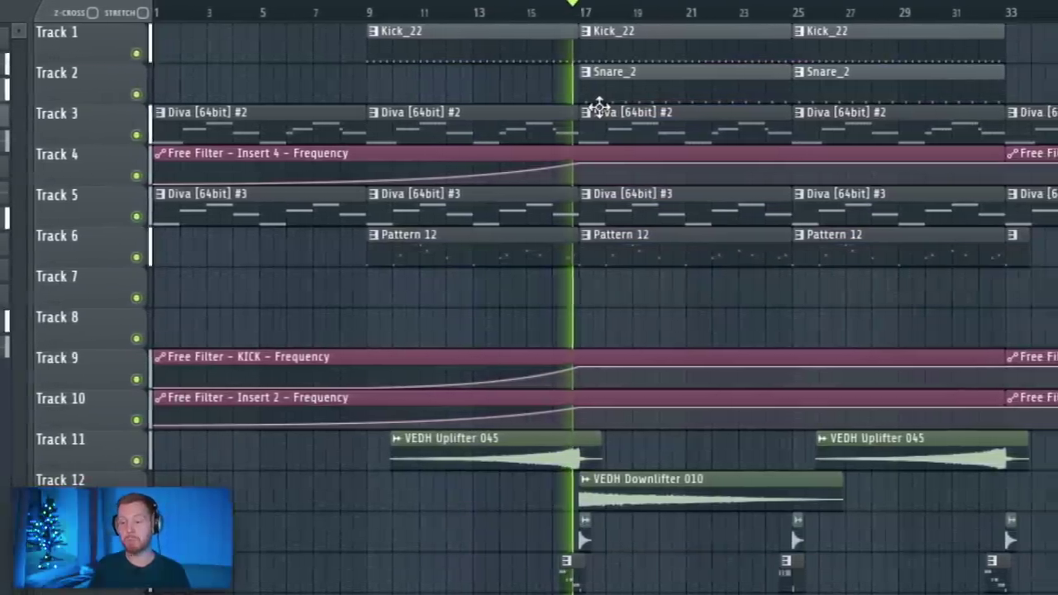
{"action": "scroll", "coordinate": [756, 295], "scroll_direction": "down", "scroll_amount": 3}
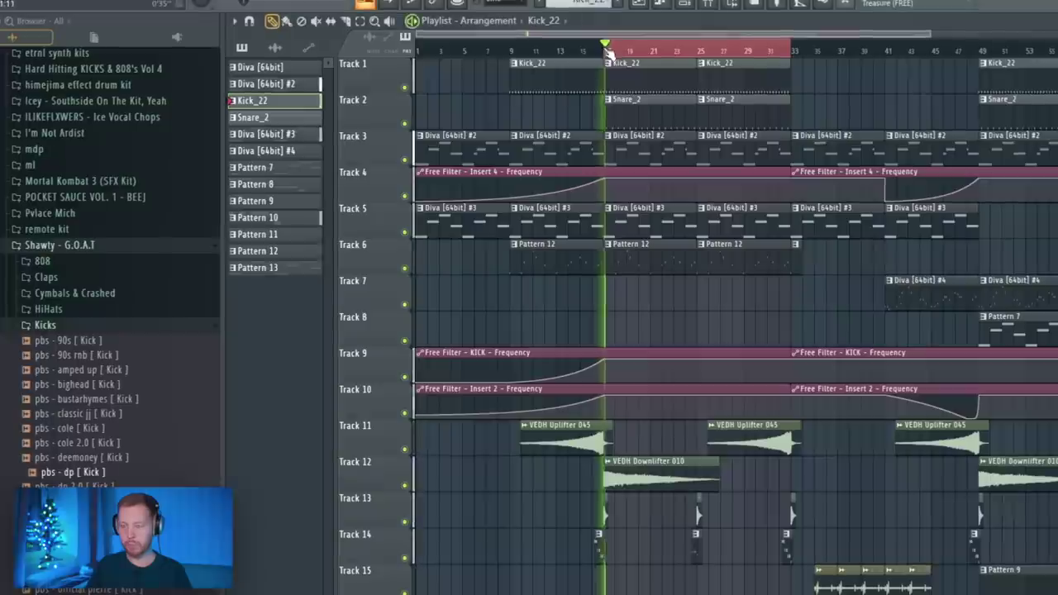
Add FabFilter Pro-Q 3 to Insert 2 and boost a low bell band between 50 and 100 Hz by about 6 dB.
{"action": "key", "text": "F9"}
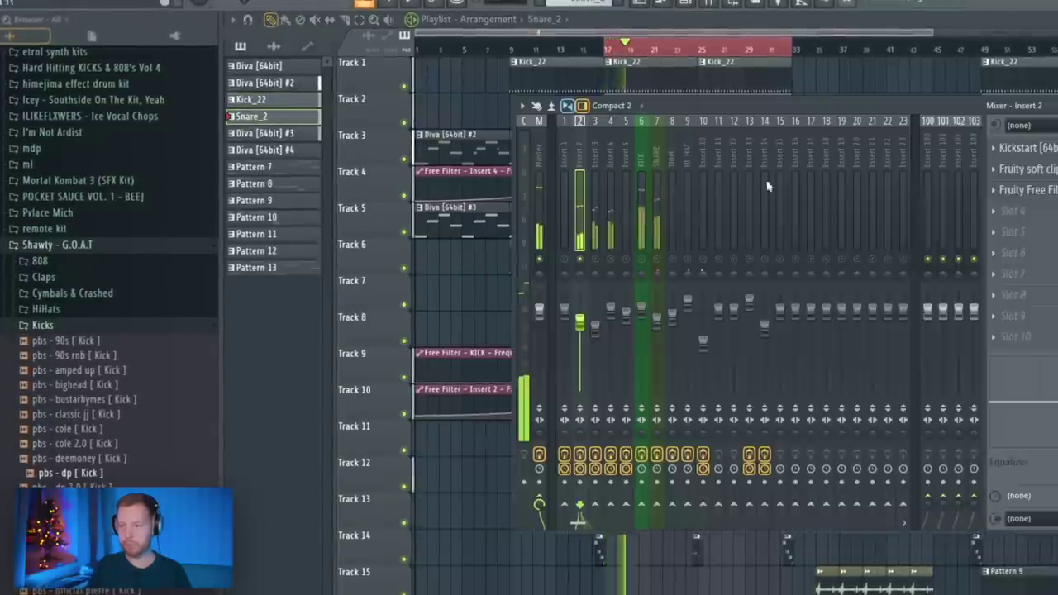
{"action": "left_click", "coordinate": [1054, 167]}
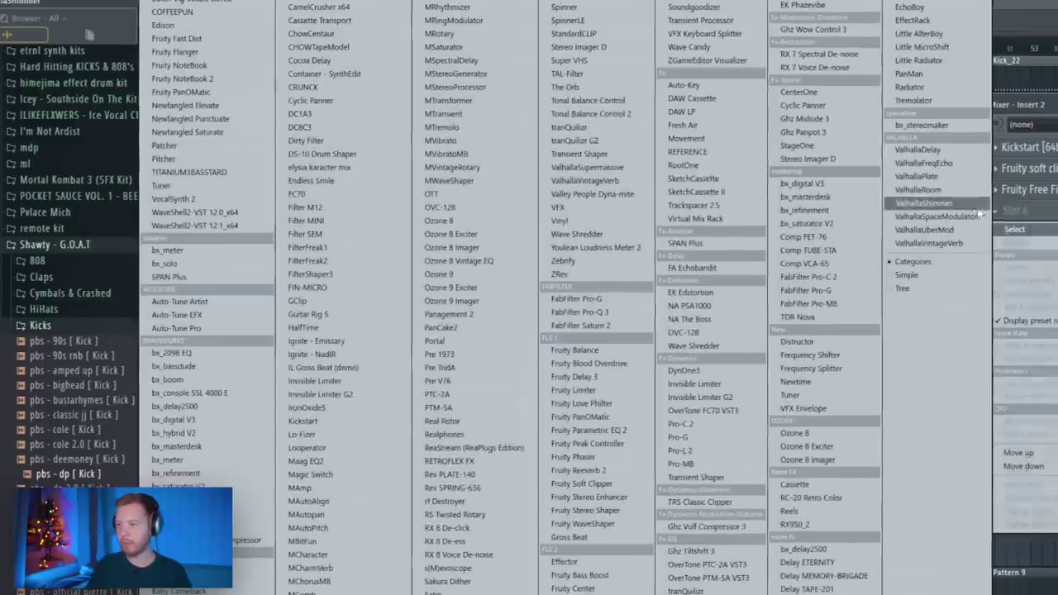
{"action": "key", "text": "Escape"}
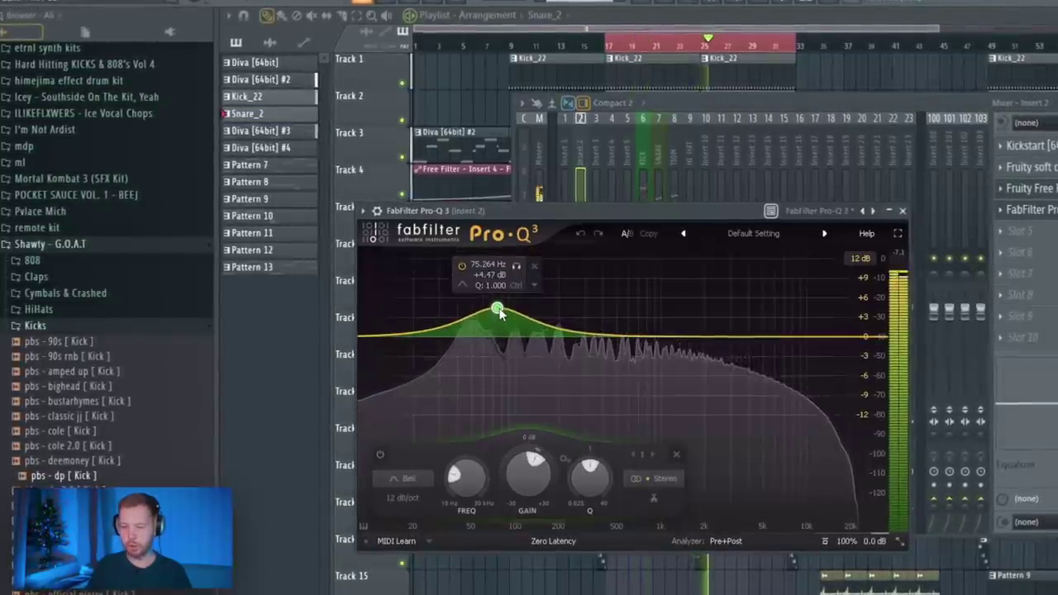
{"action": "left_click", "coordinate": [646, 168]}
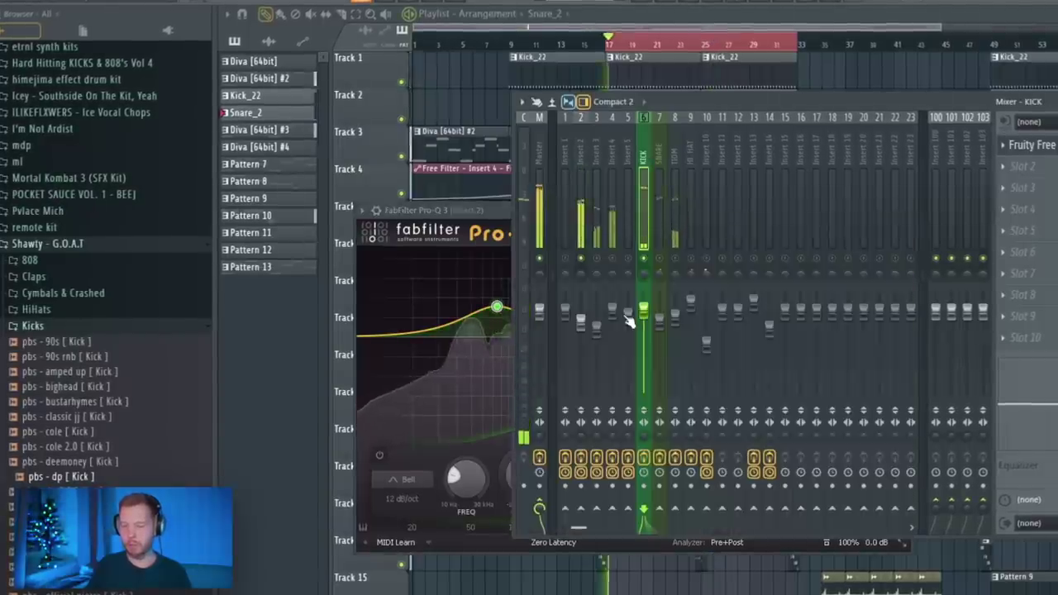
{"action": "left_click_drag", "start_coordinate": [496, 307], "coordinate": [489, 305]}
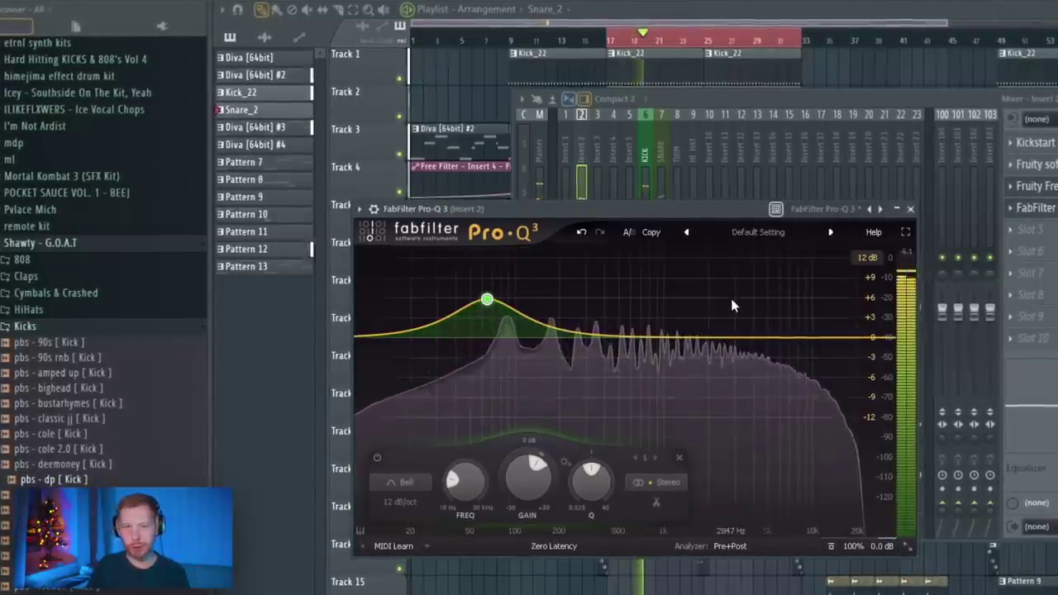
Add GClip to the Master with 6.0 dB gain, 81 % clip and 20 % softness.
{"action": "left_click", "coordinate": [913, 209]}
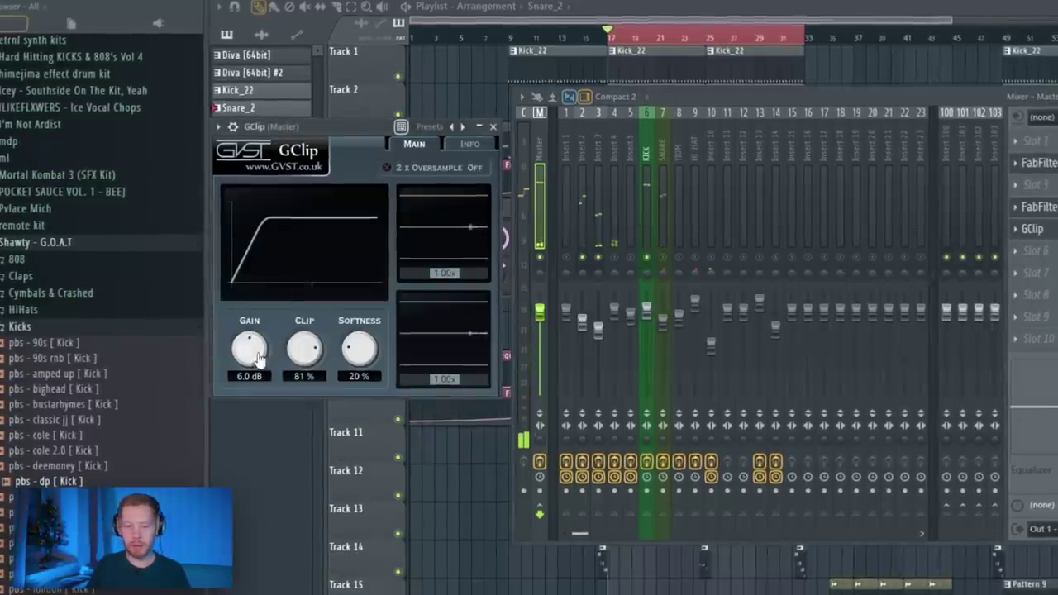
{"action": "left_click", "coordinate": [587, 137]}
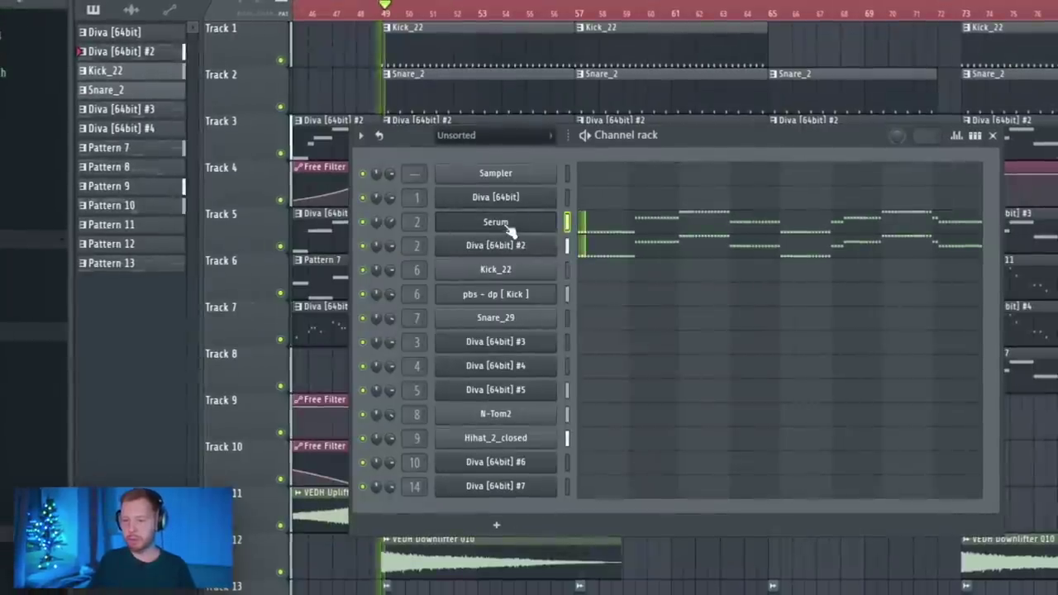
Review the Bass-12_hero patch on the Serum layer that doubles the Diva [64bit] #2 part.
{"action": "left_click", "coordinate": [562, 227]}
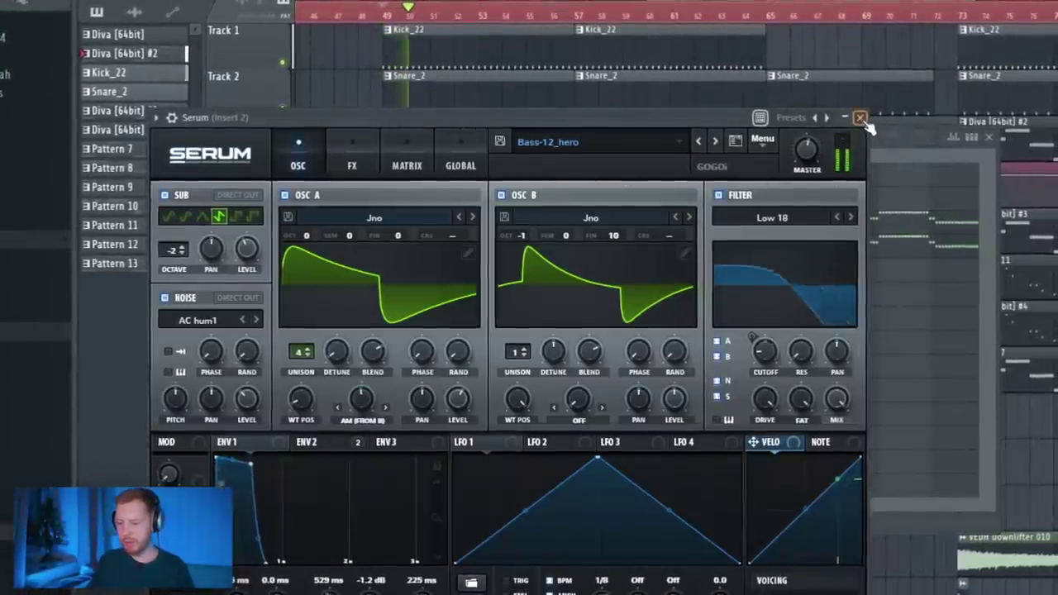
{"action": "left_click", "coordinate": [860, 116]}
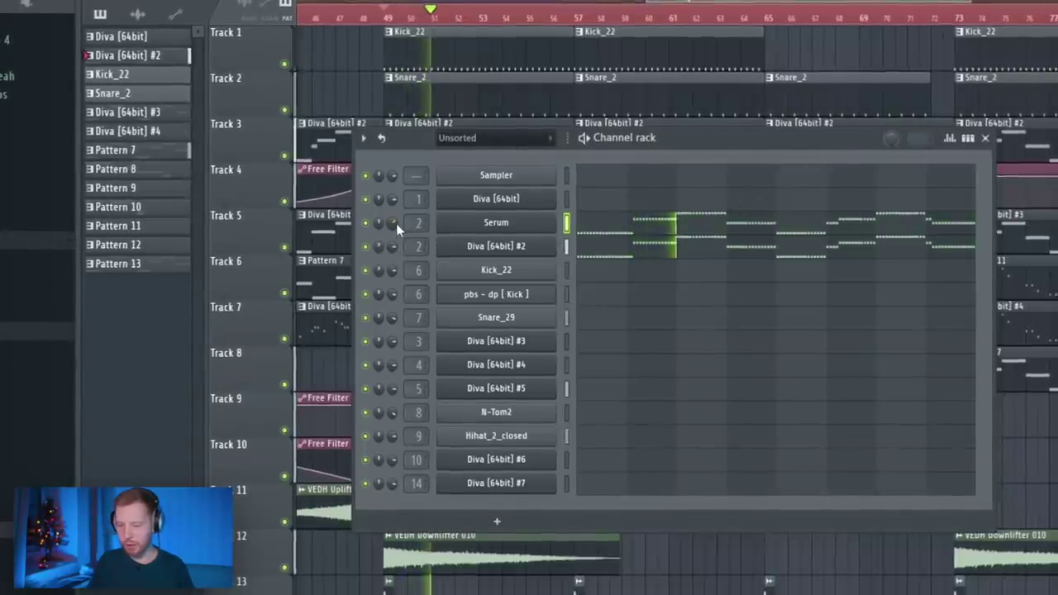
Reduce the low frequencies around 100 Hz in FabFilter Pro-Q 3 on the HI HAT mixer track.
{"action": "key", "text": "F6"}
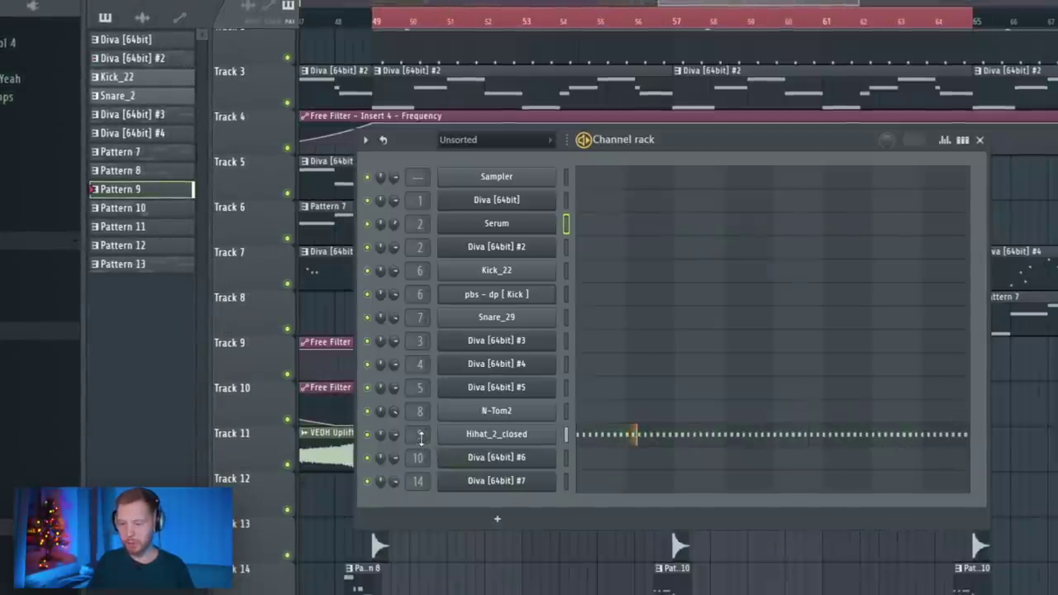
{"action": "left_click", "coordinate": [420, 438]}
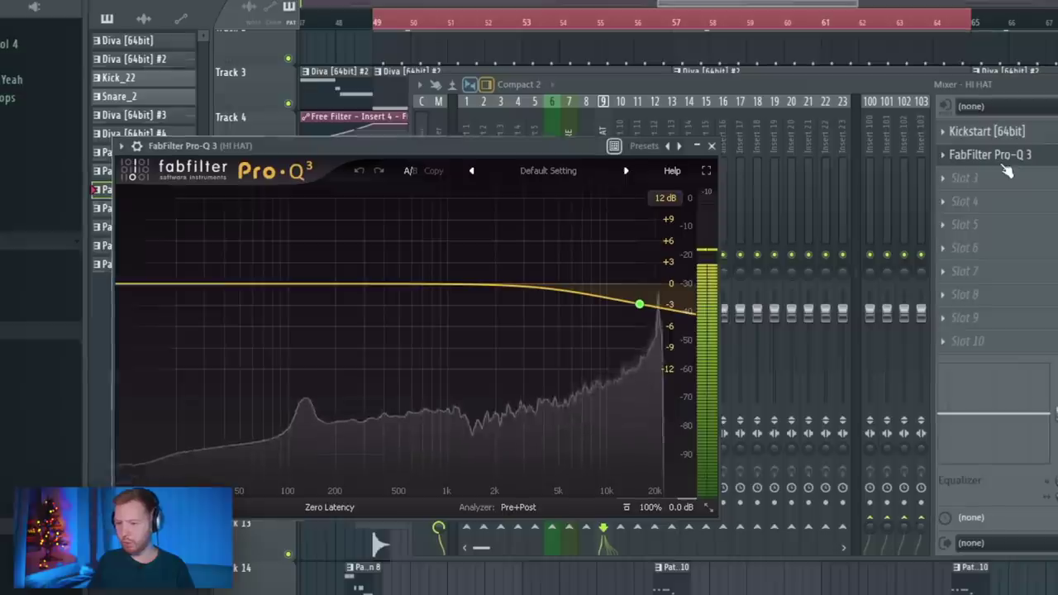
{"action": "left_click_drag", "start_coordinate": [146, 283], "coordinate": [292, 326]}
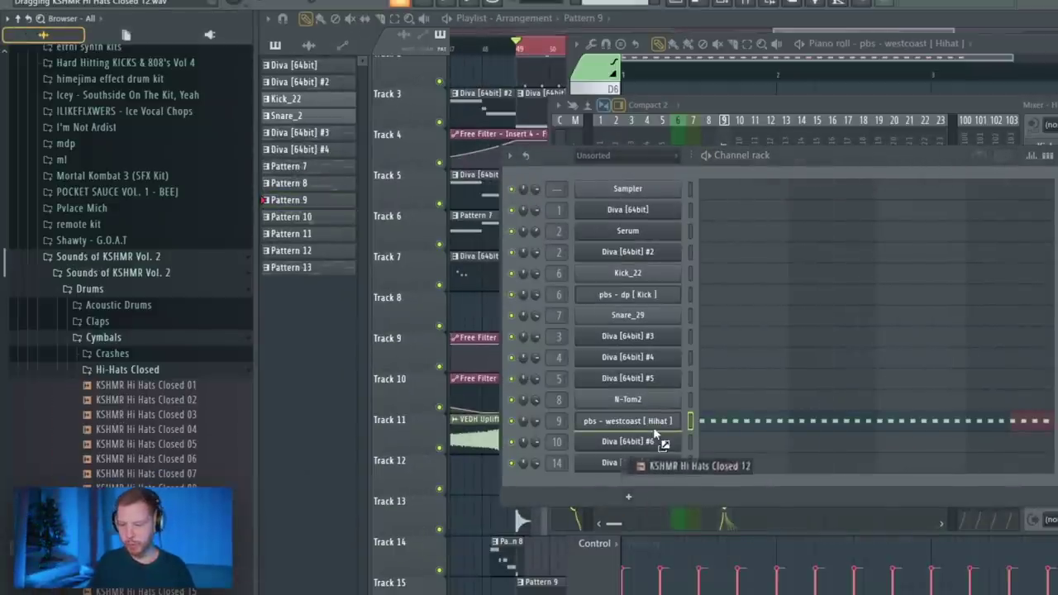
Replace Pattern 9's hi-hat sample with KSHMR Hi Hats Closed 12 and review its notes.
{"action": "left_click_drag", "start_coordinate": [653, 426], "coordinate": [636, 423]}
{"action": "left_click", "coordinate": [718, 421]}
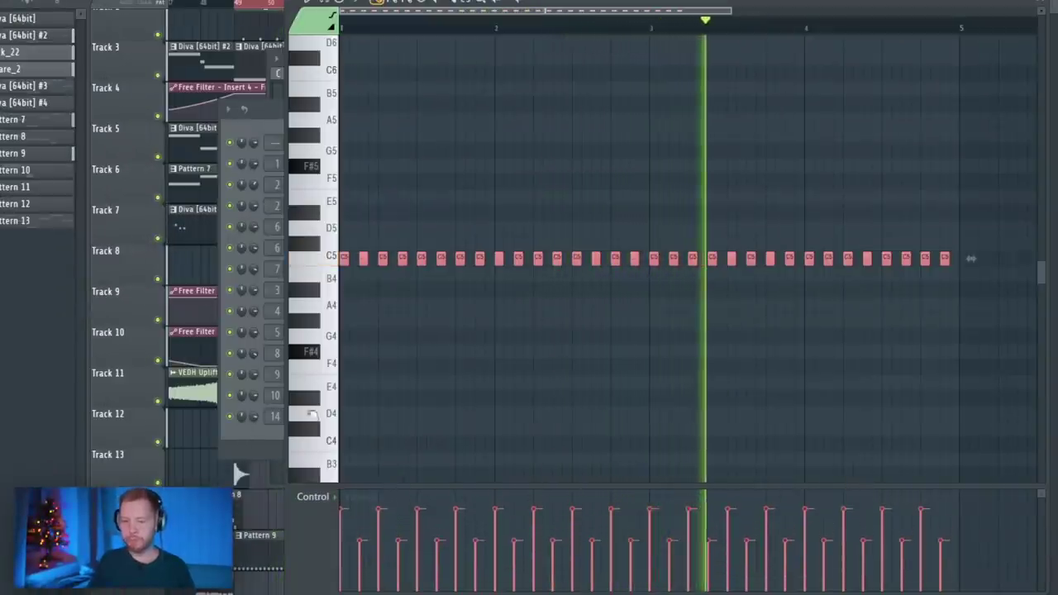
{"action": "key", "text": "F6"}
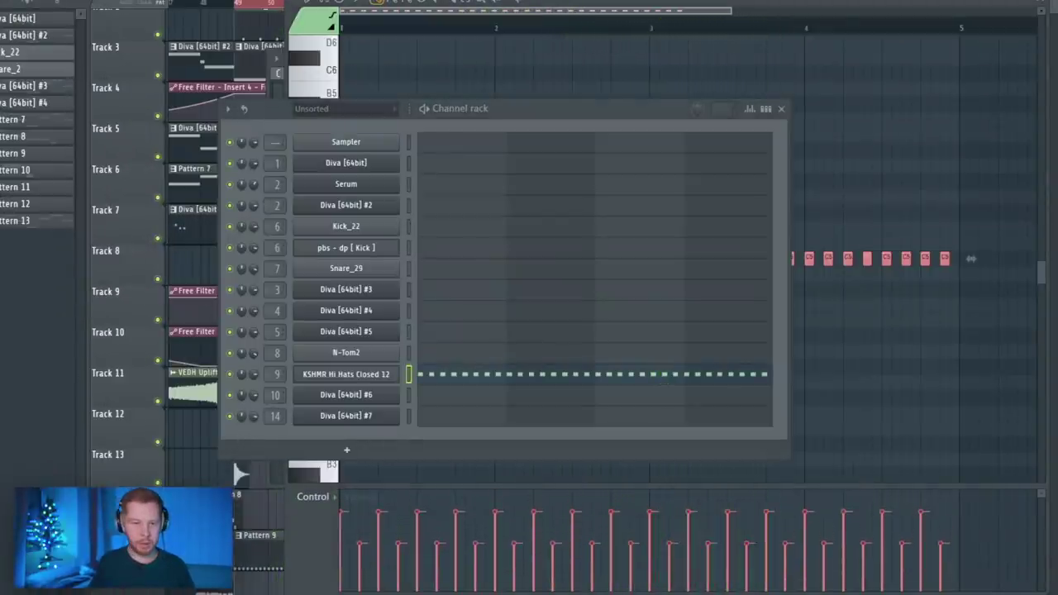
Program the added hat layer with offbeat C5 notes every half bar across four bars, and place a C5 note for another layer in bar 1.
{"action": "key", "text": "F7"}
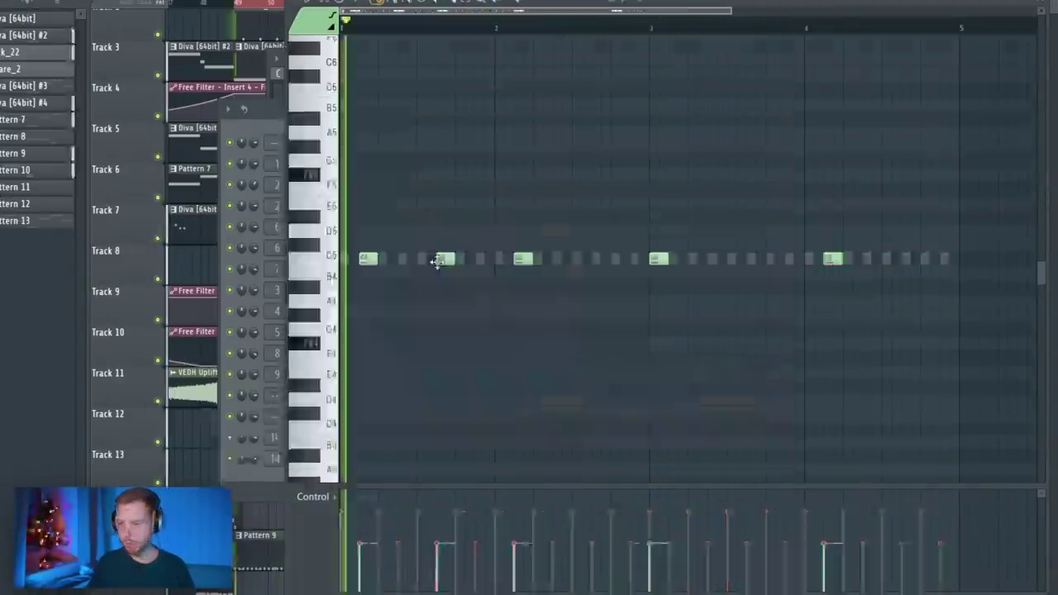
{"action": "left_click", "coordinate": [600, 259]}
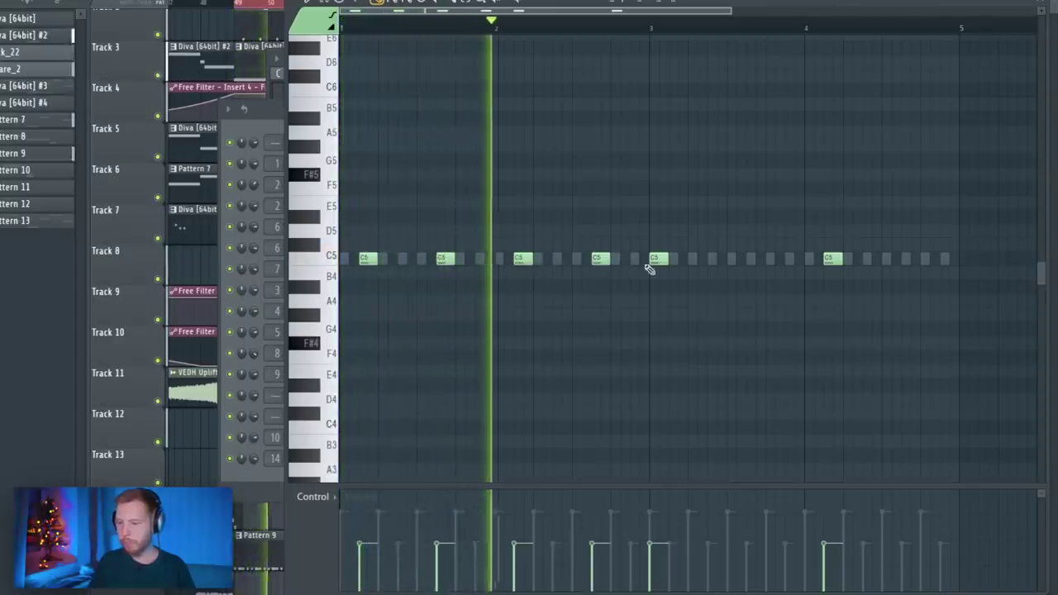
{"action": "right_click", "coordinate": [658, 259]}
{"action": "right_click", "coordinate": [832, 259]}
{"action": "key", "text": "ctrl+b"}
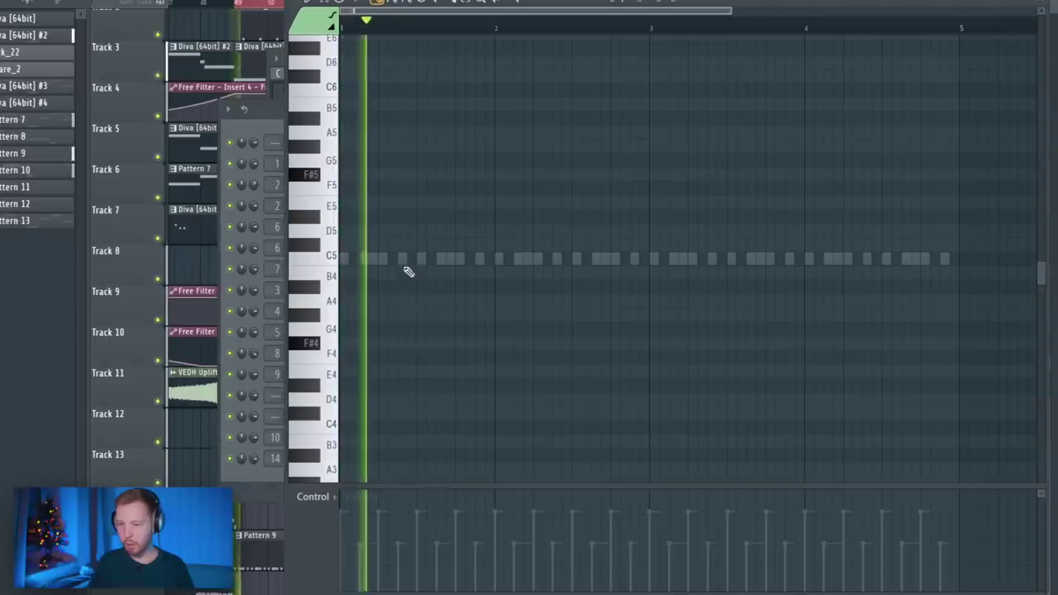
{"action": "left_click", "coordinate": [406, 261]}
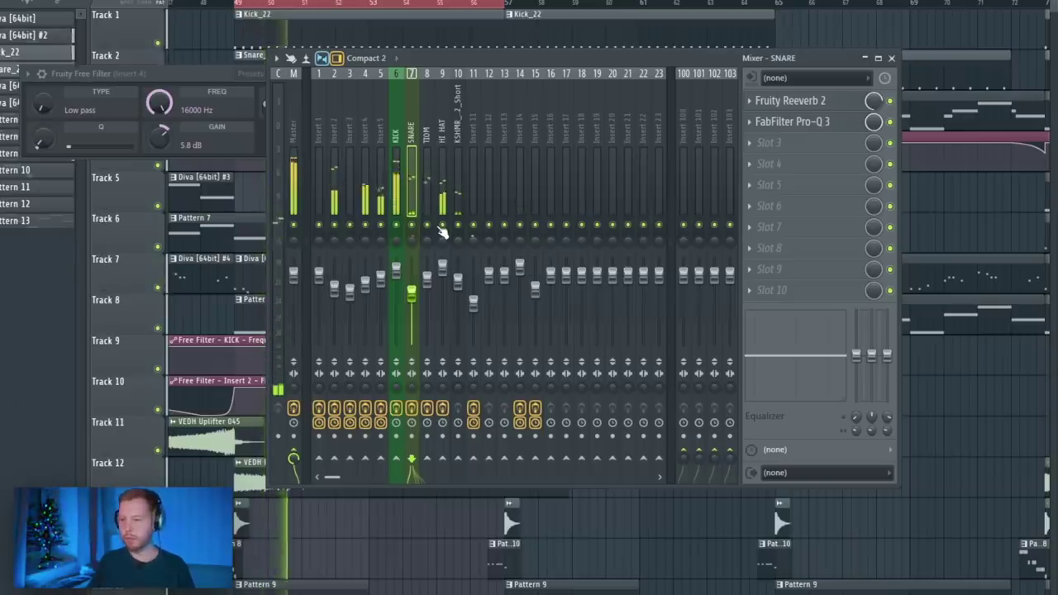
Lower the volume of mixer Insert 2 slightly.
{"action": "left_click", "coordinate": [333, 473]}
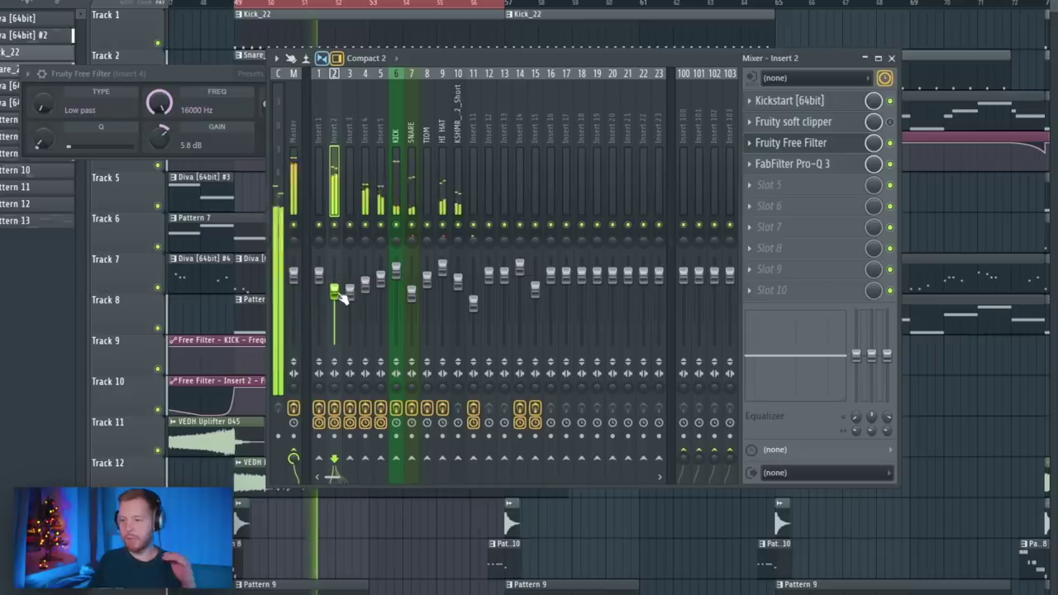